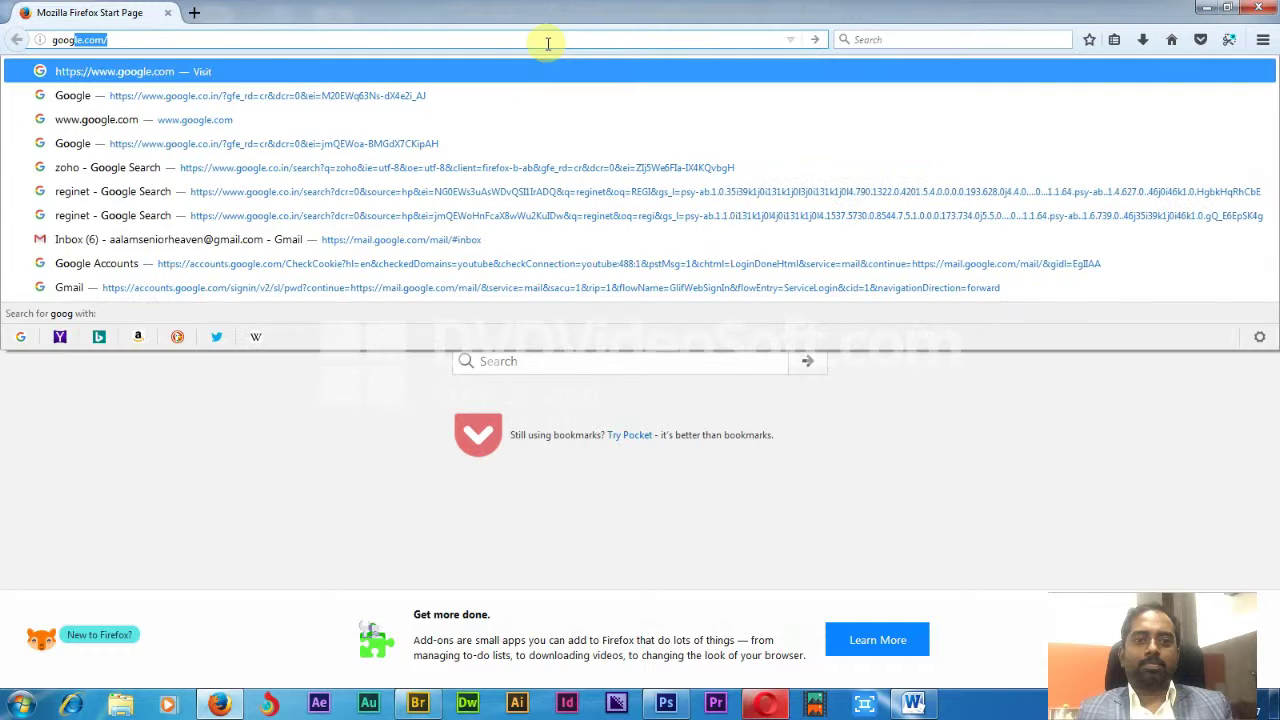
# Search Google for 'reginet' and open the TNREGINET home page from the results
pyautogui.press('Return')
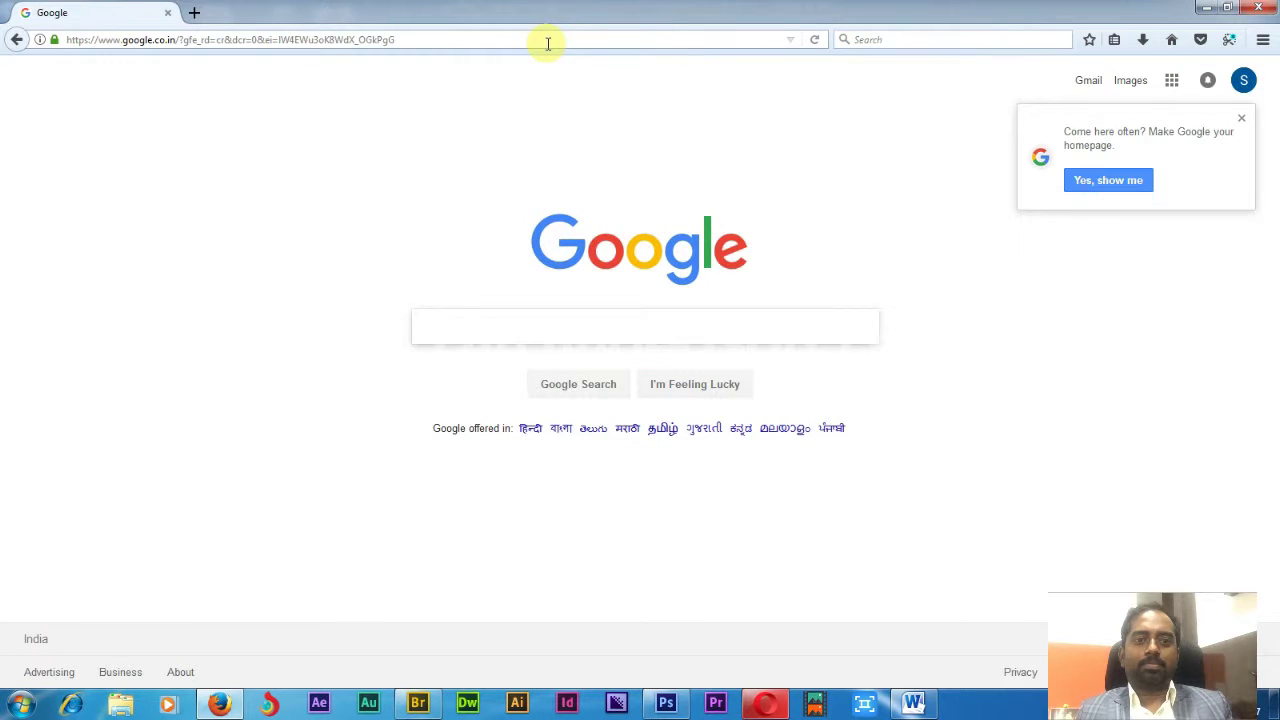
pyautogui.write('regi')
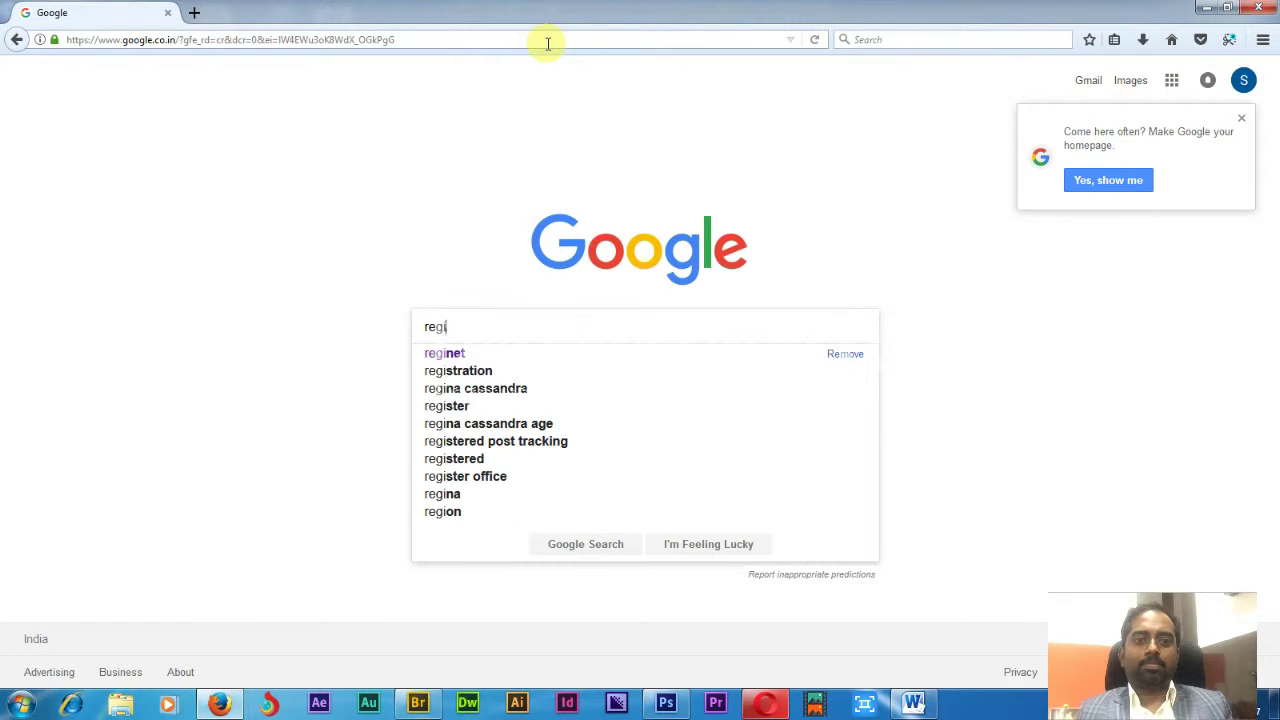
pyautogui.click(456, 353)
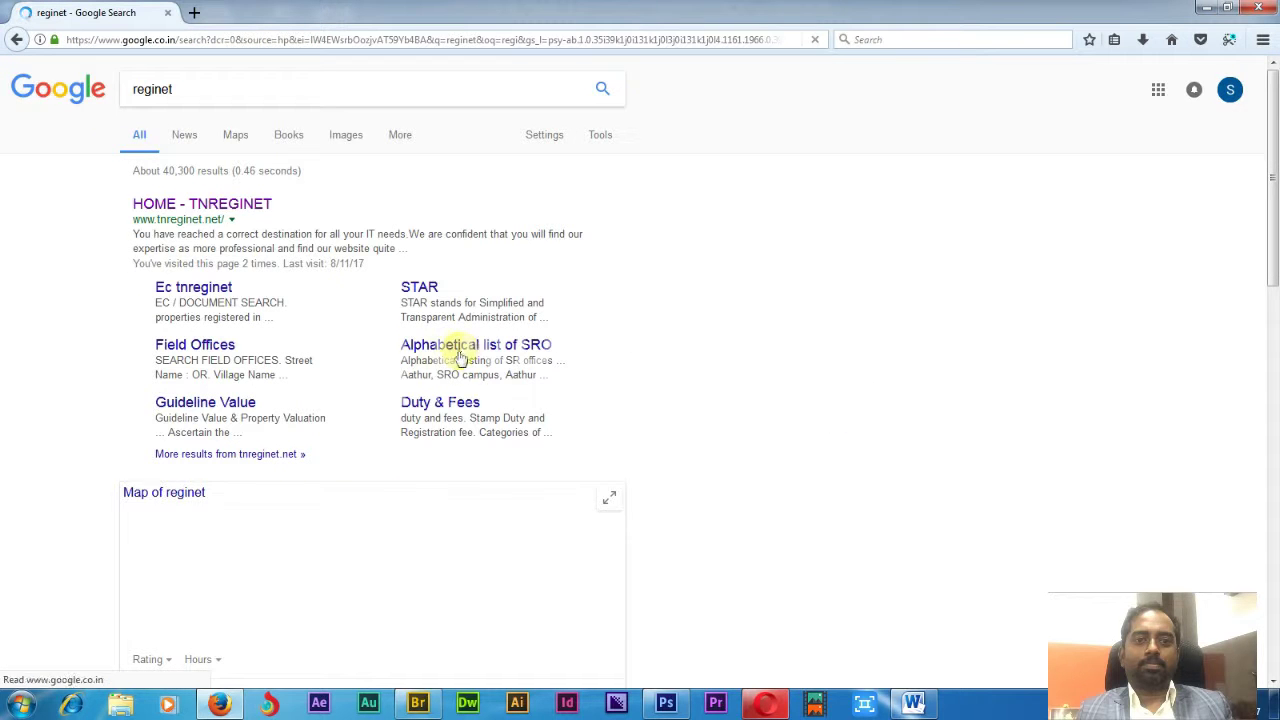
pyautogui.click(229, 210)
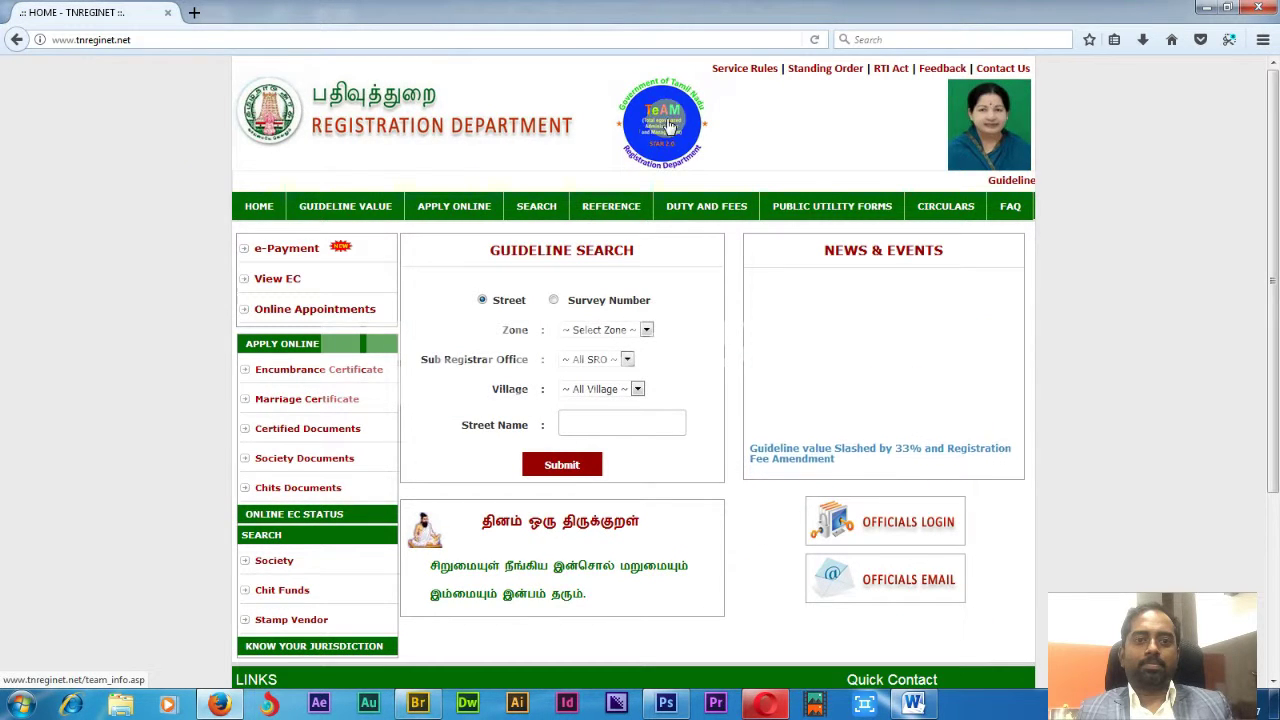
# Go through the TeAM project page to the new tnregistration.in document portal
pyautogui.click(670, 165)
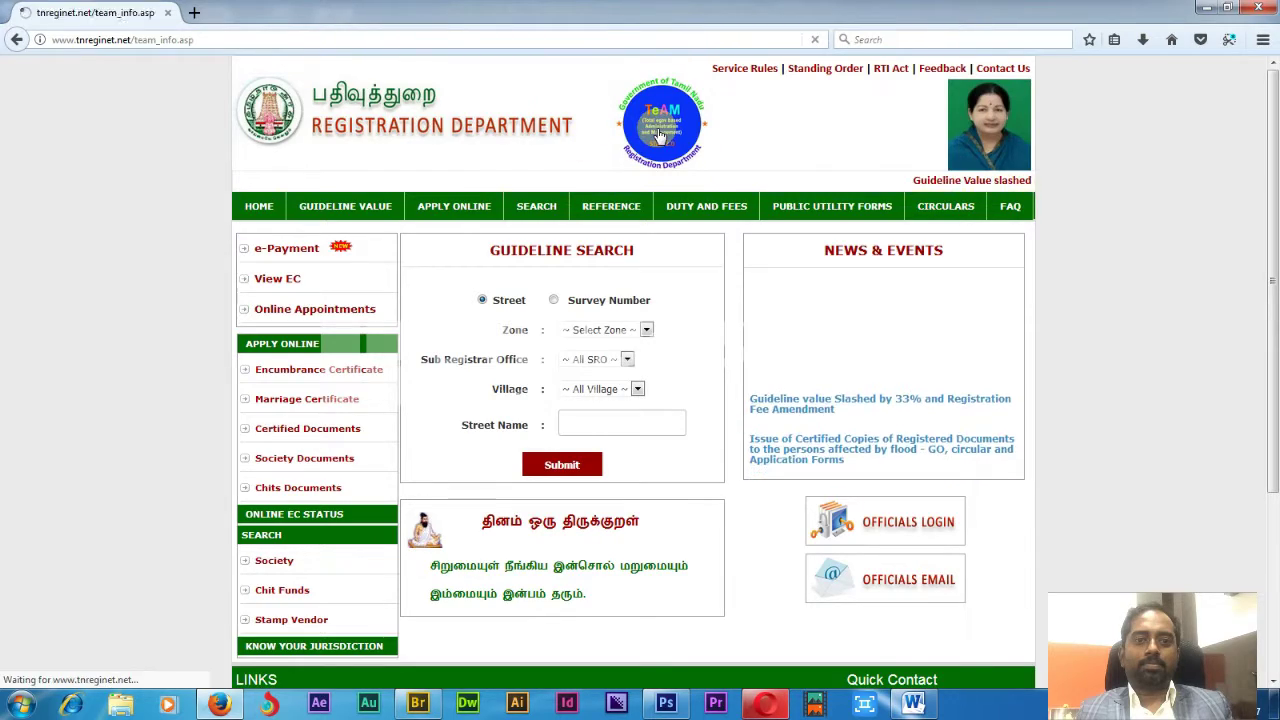
pyautogui.scroll(-8, 627, 352)
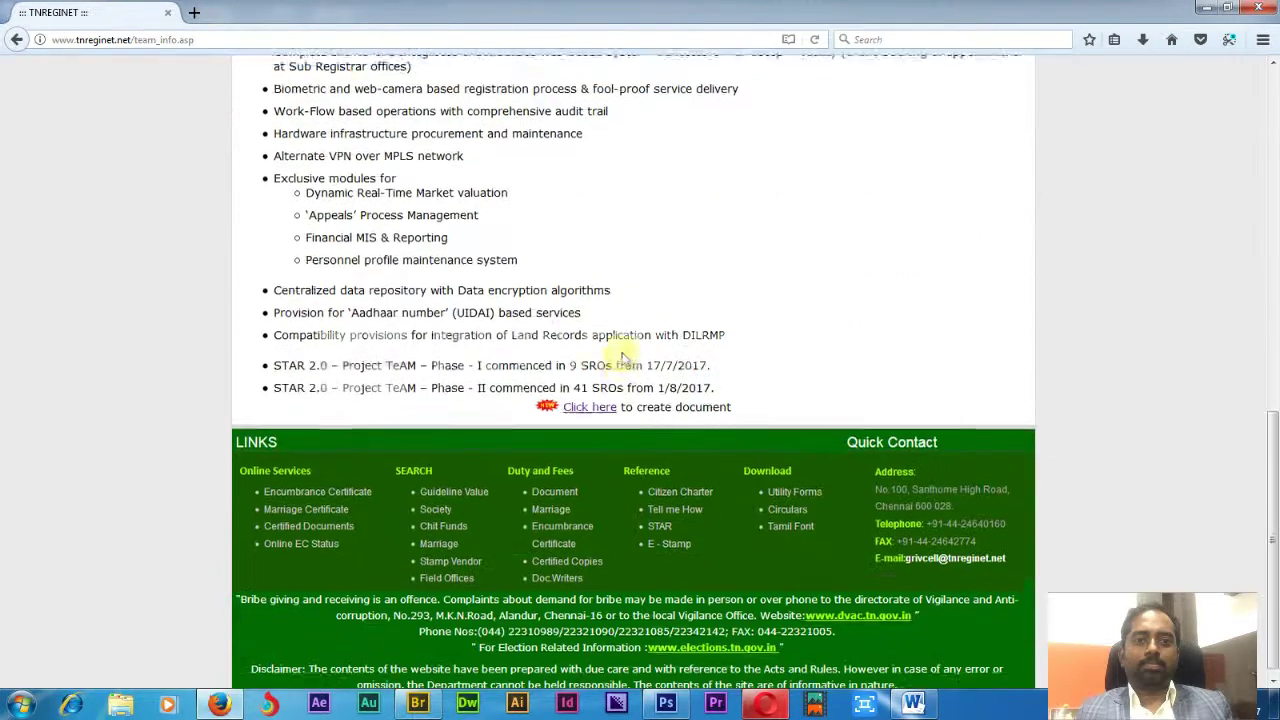
pyautogui.click(583, 400)
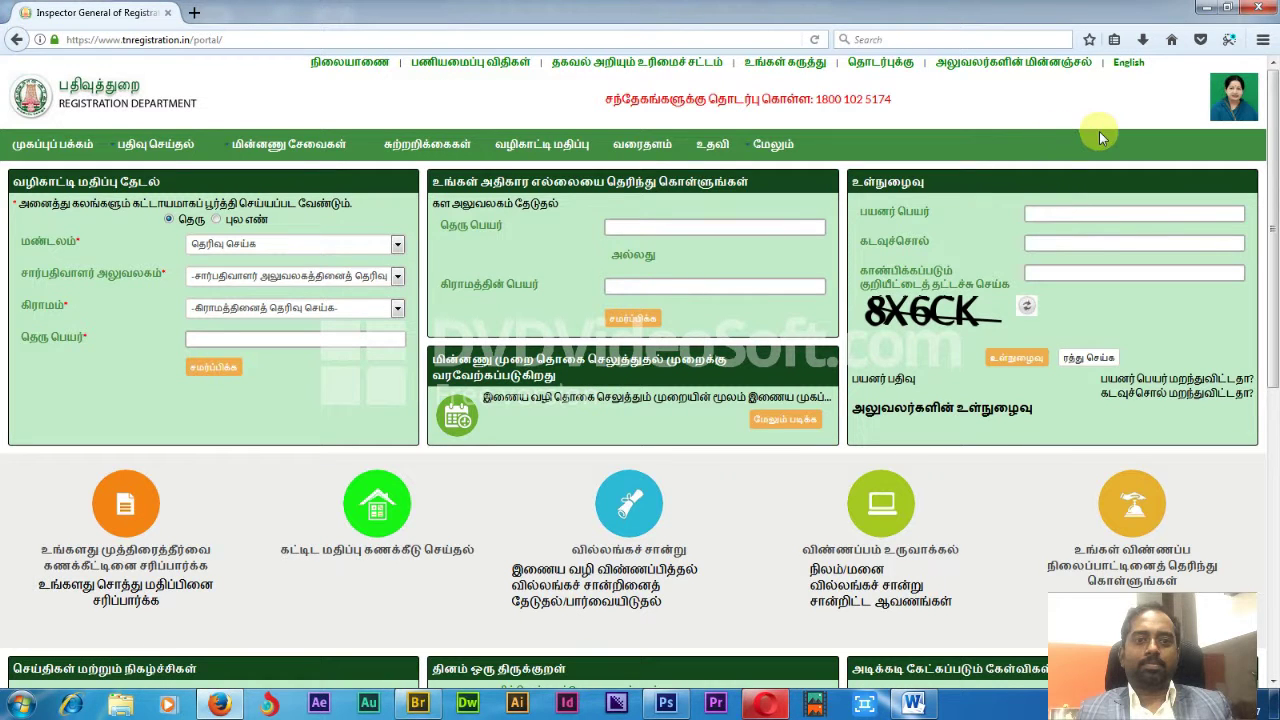
# Switch the portal to English and review the new user account registration form
pyautogui.click(1127, 68)
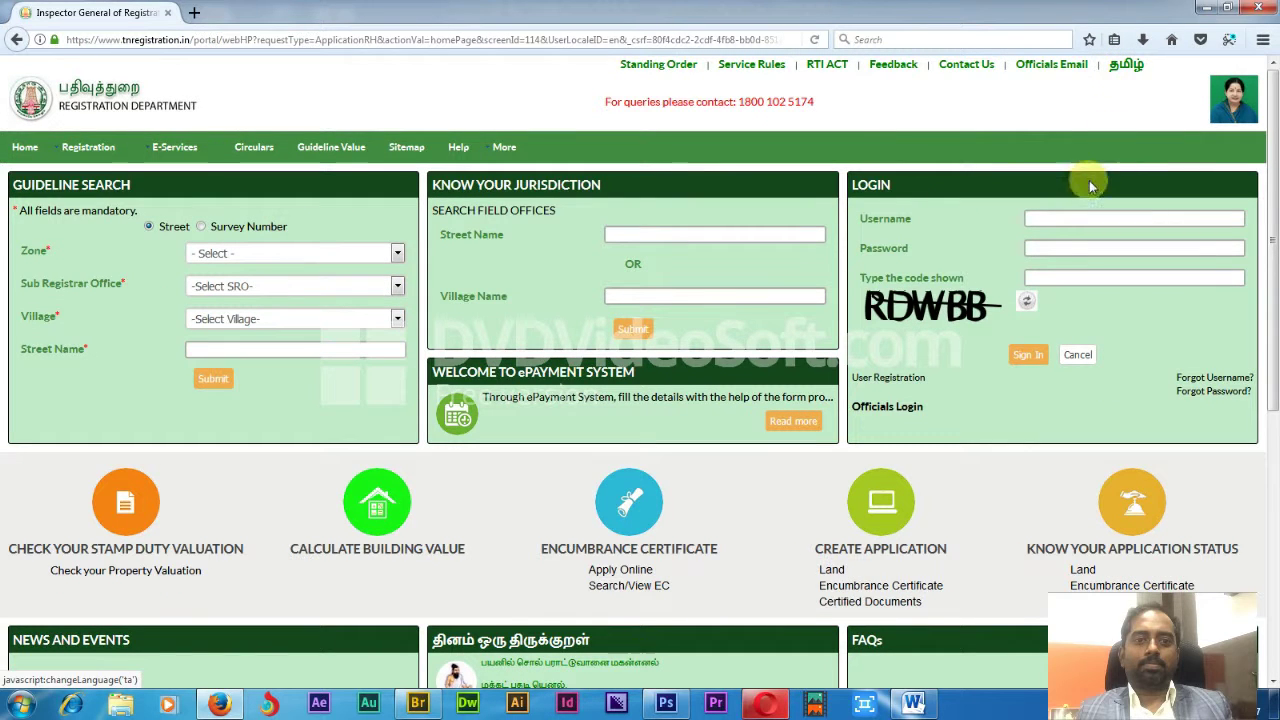
pyautogui.click(891, 380)
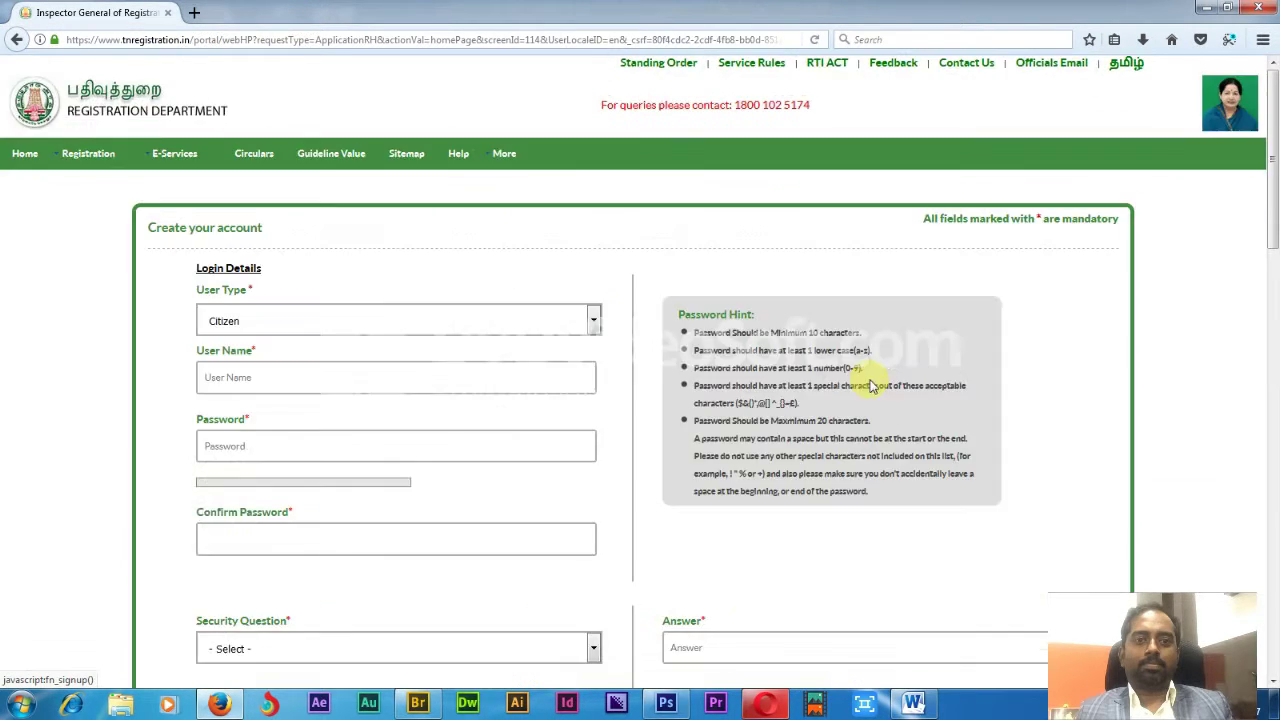
pyautogui.scroll(-3, 343, 317)
pyautogui.scroll(-8, 375, 598)
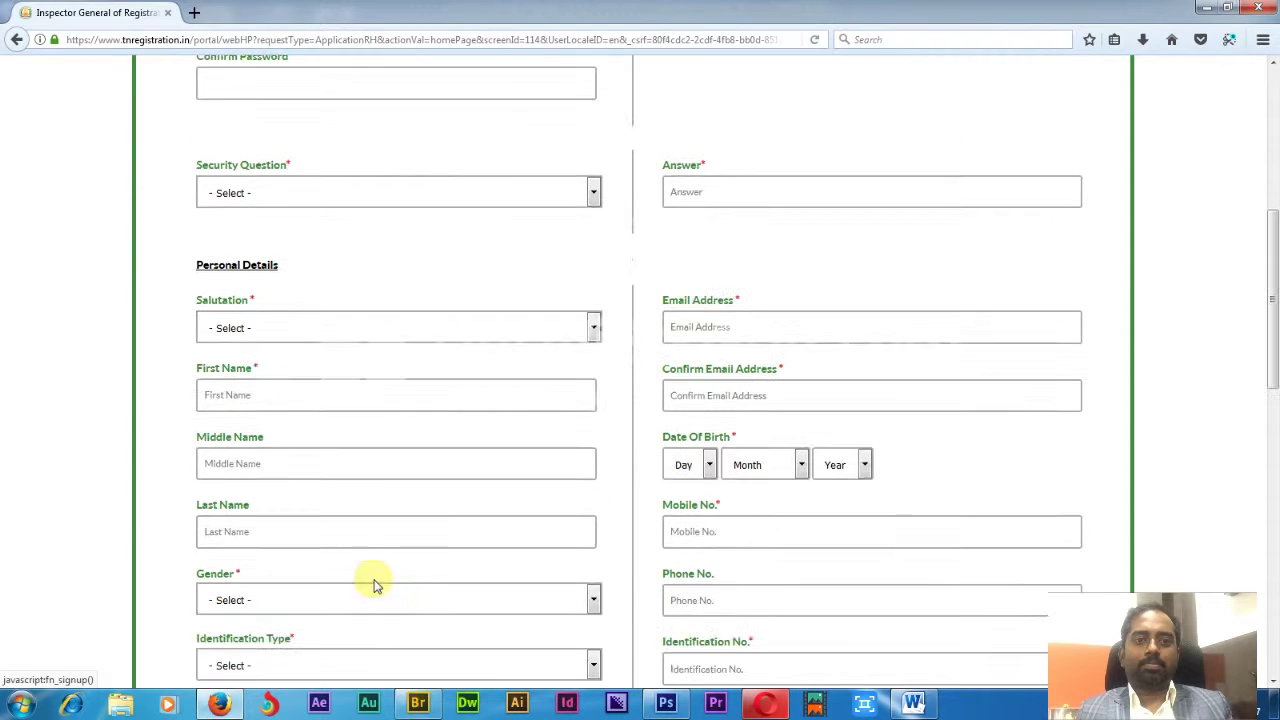
pyautogui.scroll(-2, 388, 545)
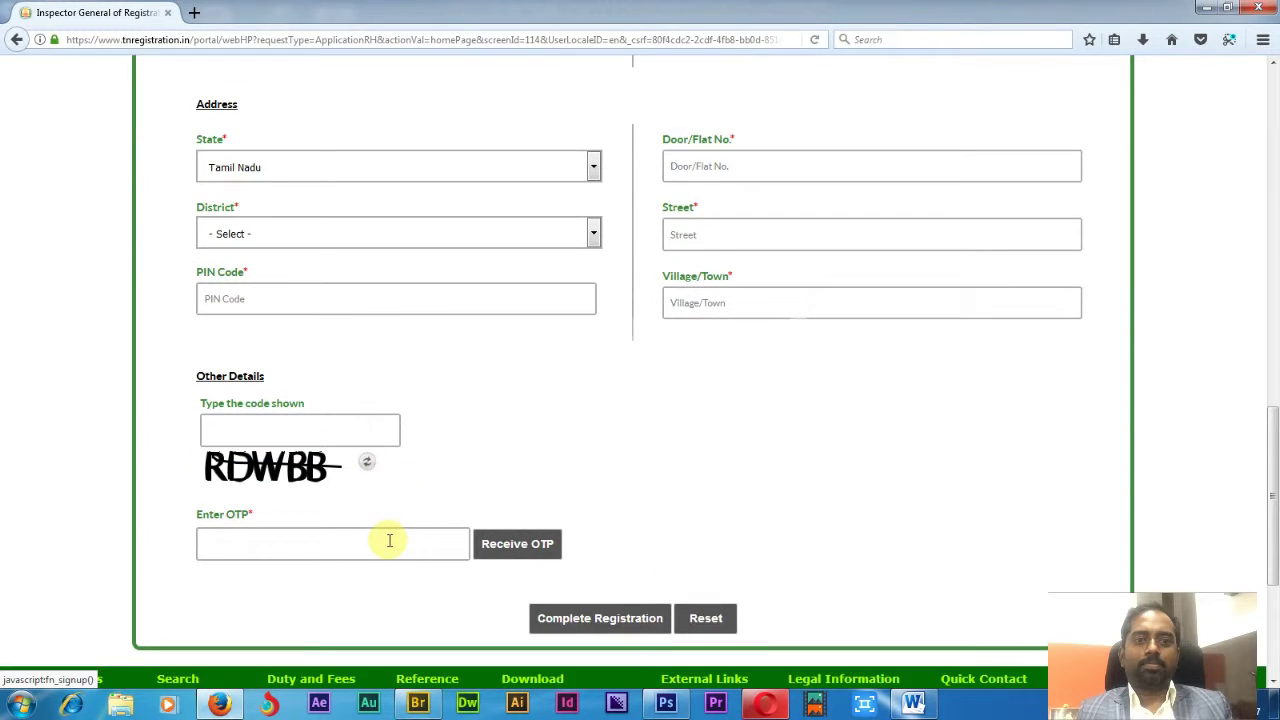
pyautogui.scroll(12, 427, 529)
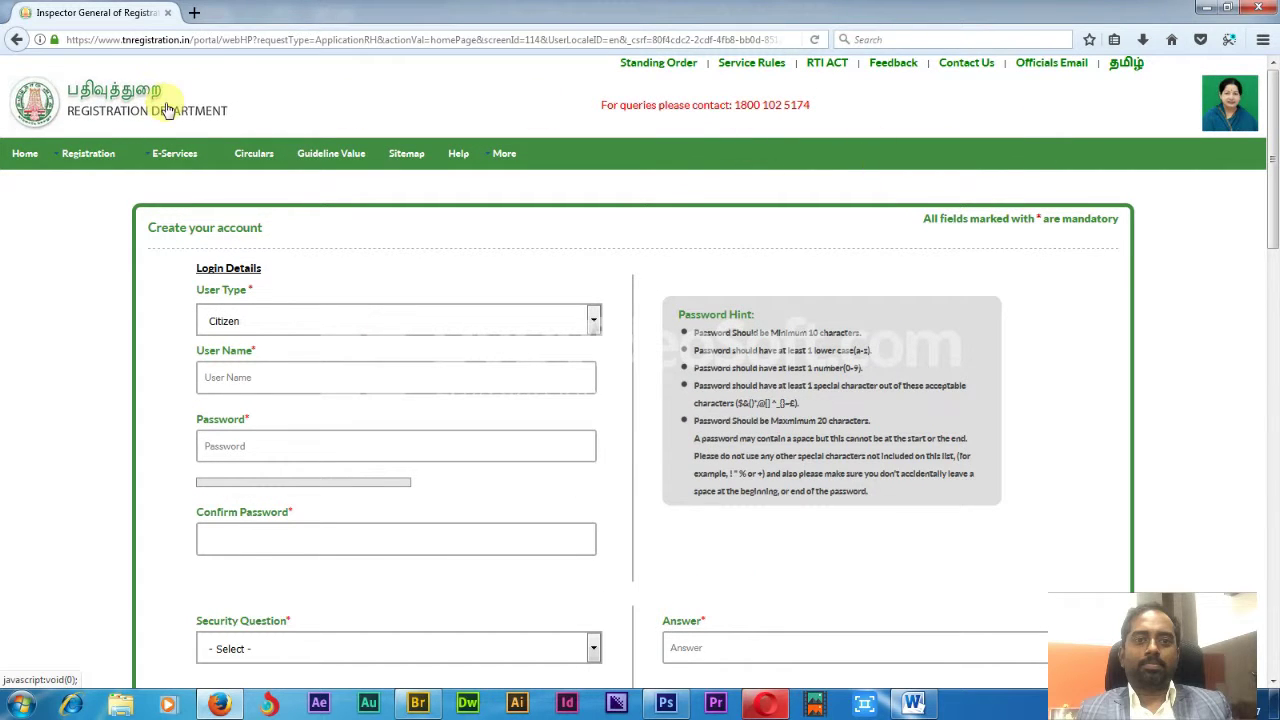
# Reopen User Registration from the Registration menu, then return to the portal home page
pyautogui.moveTo(86, 153)
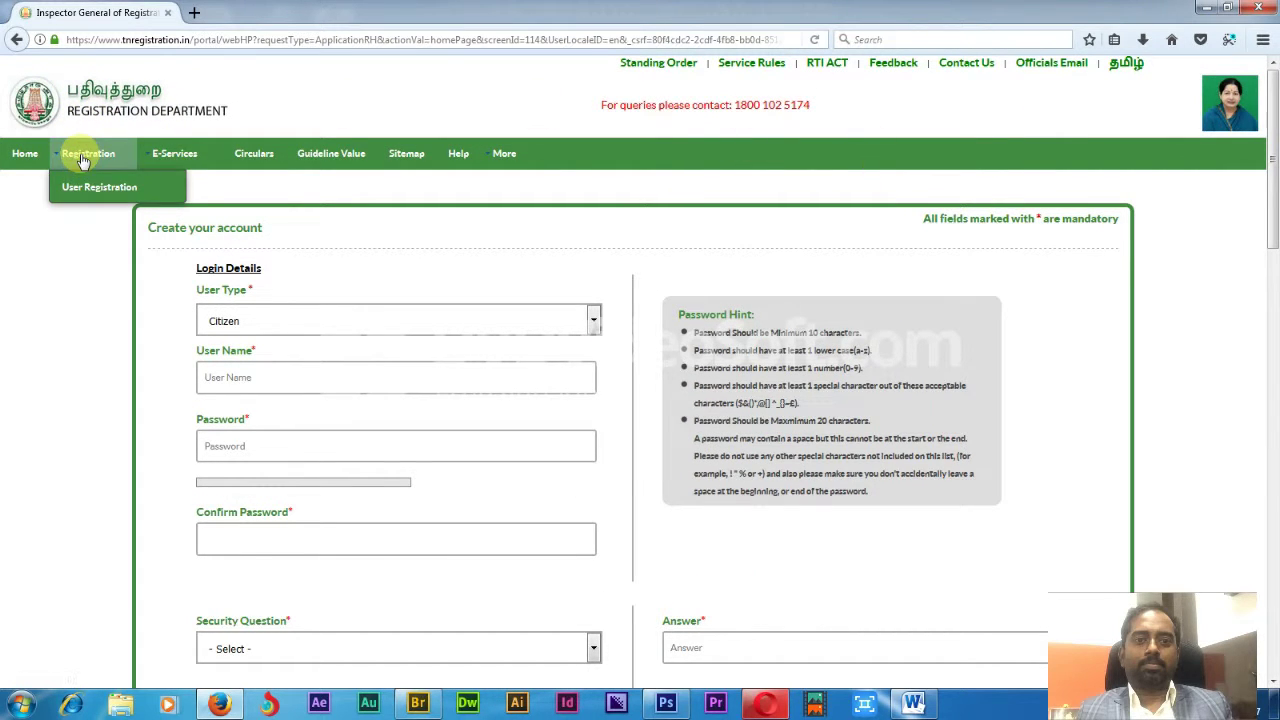
pyautogui.click(99, 187)
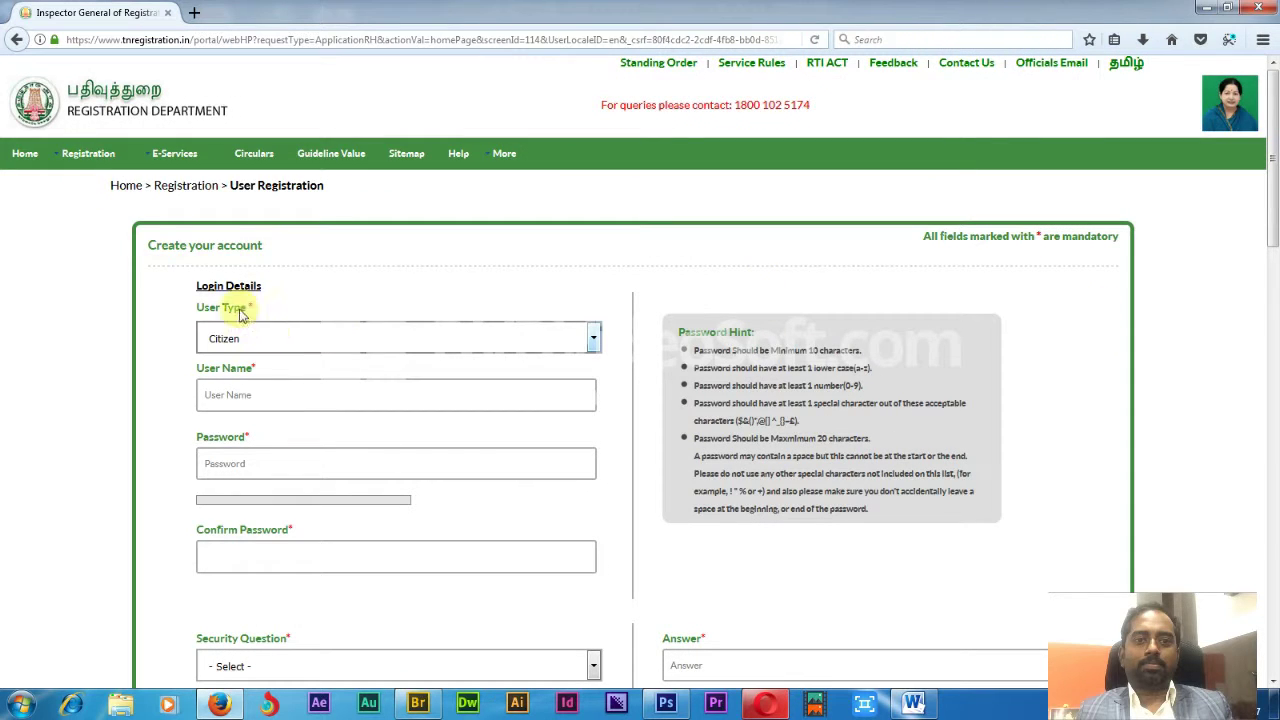
pyautogui.click(25, 153)
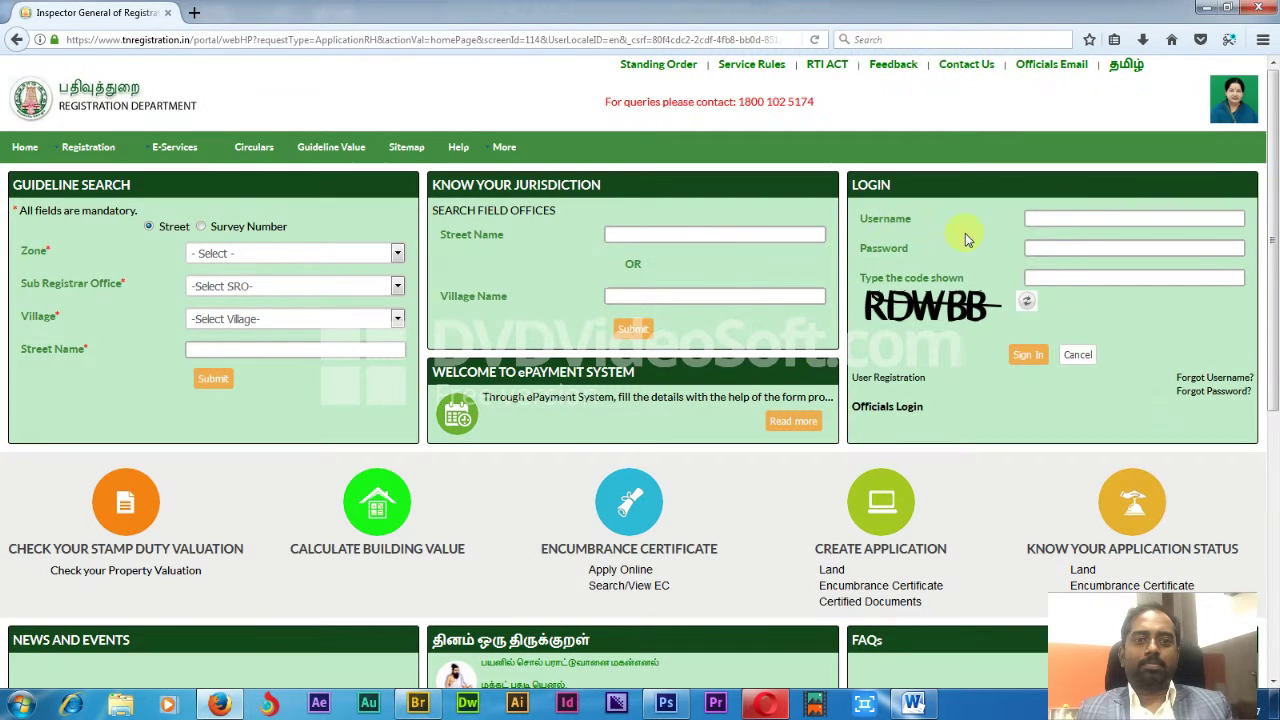
# Sign in with the account username, password and the displayed security code
pyautogui.click(1077, 222)
pyautogui.write('suyambu')
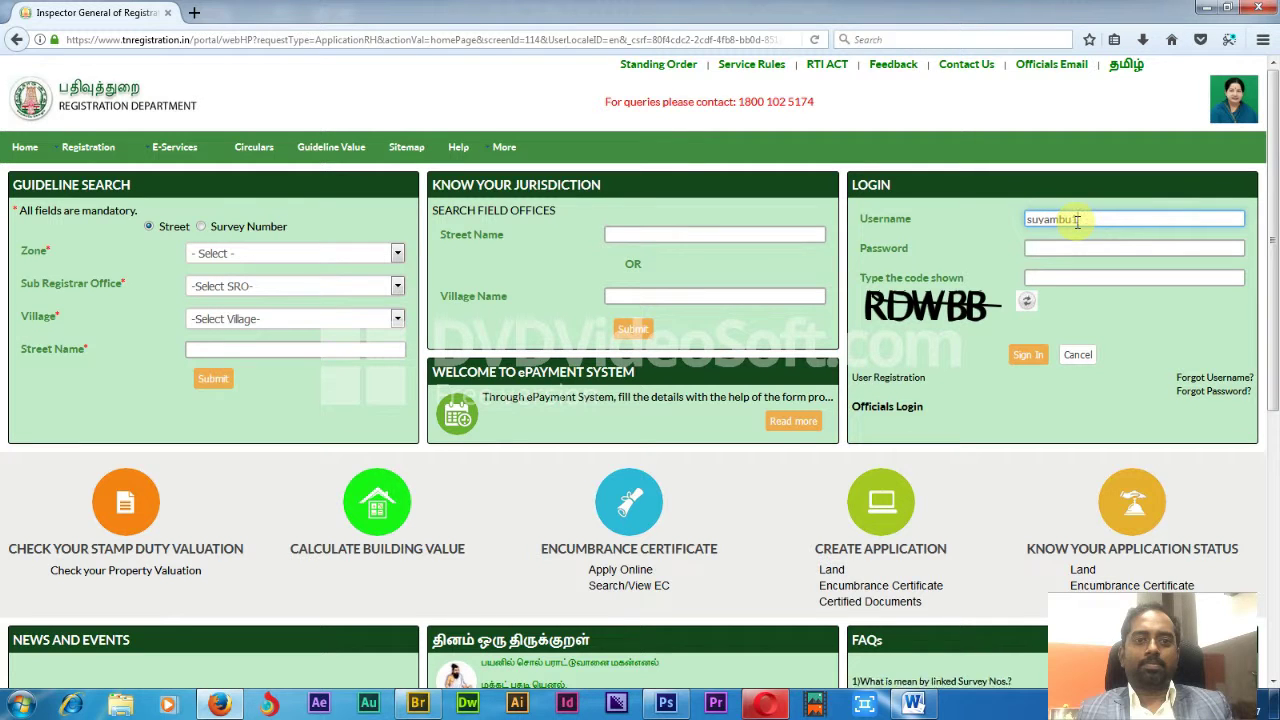
pyautogui.write('1992')
pyautogui.press('Tab')
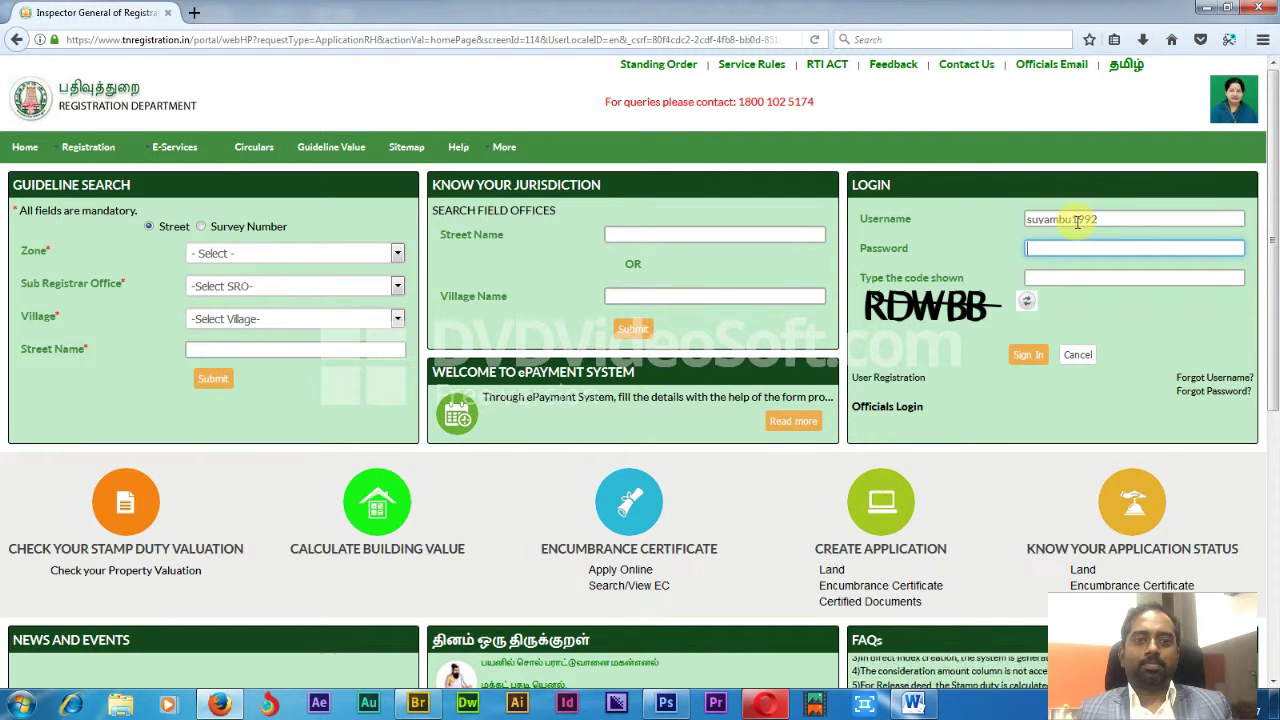
pyautogui.write('********')
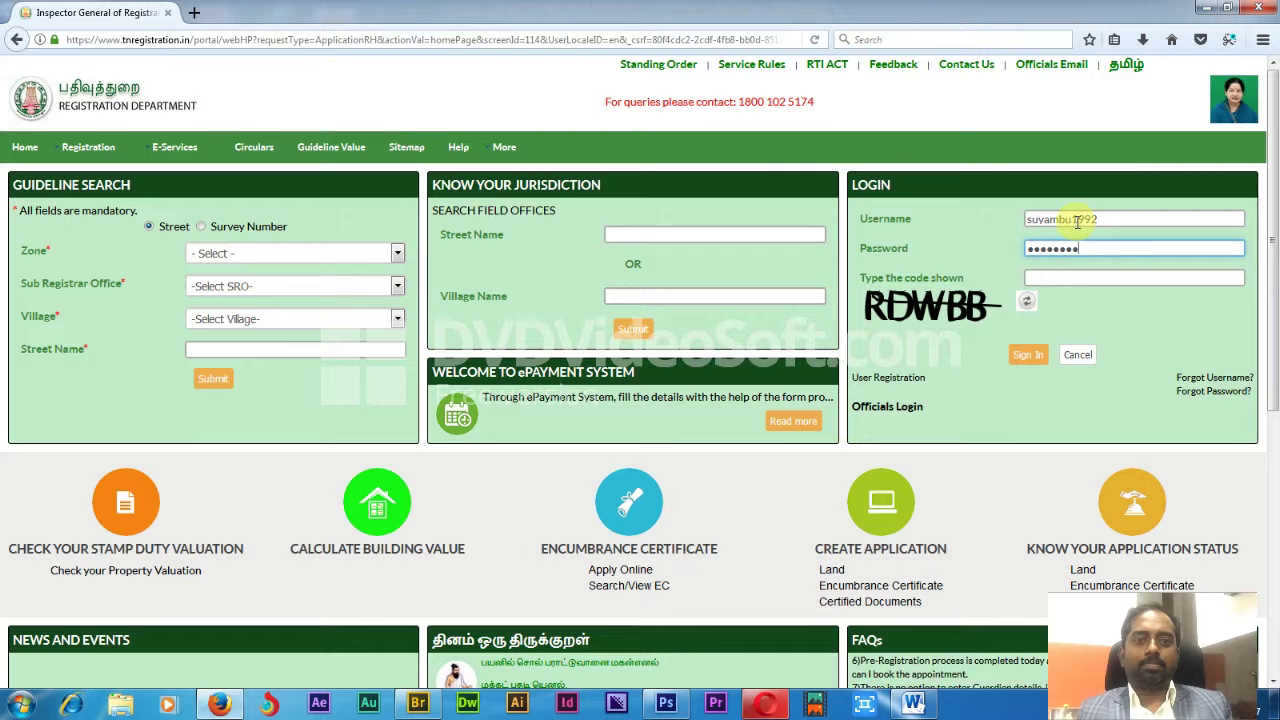
pyautogui.write('****')
pyautogui.press('Tab')
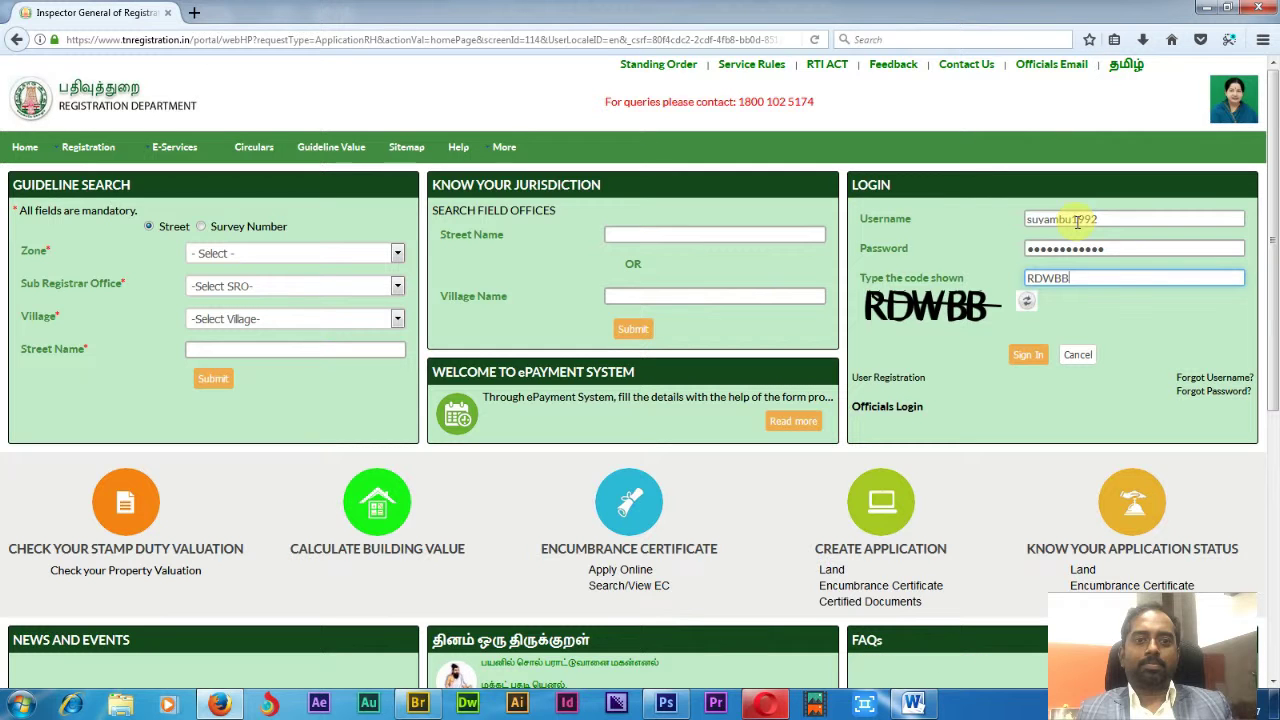
pyautogui.click(1030, 355)
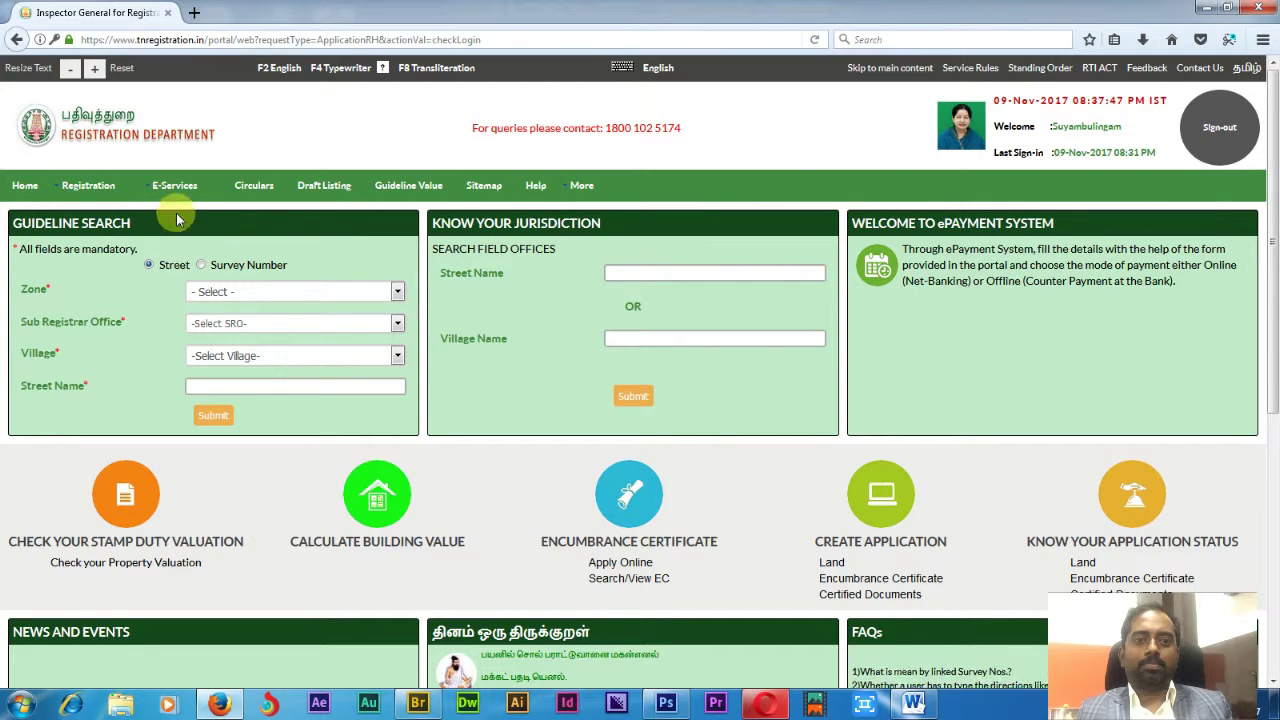
# Open the Create Document page from the portal menu
pyautogui.moveTo(102, 192)
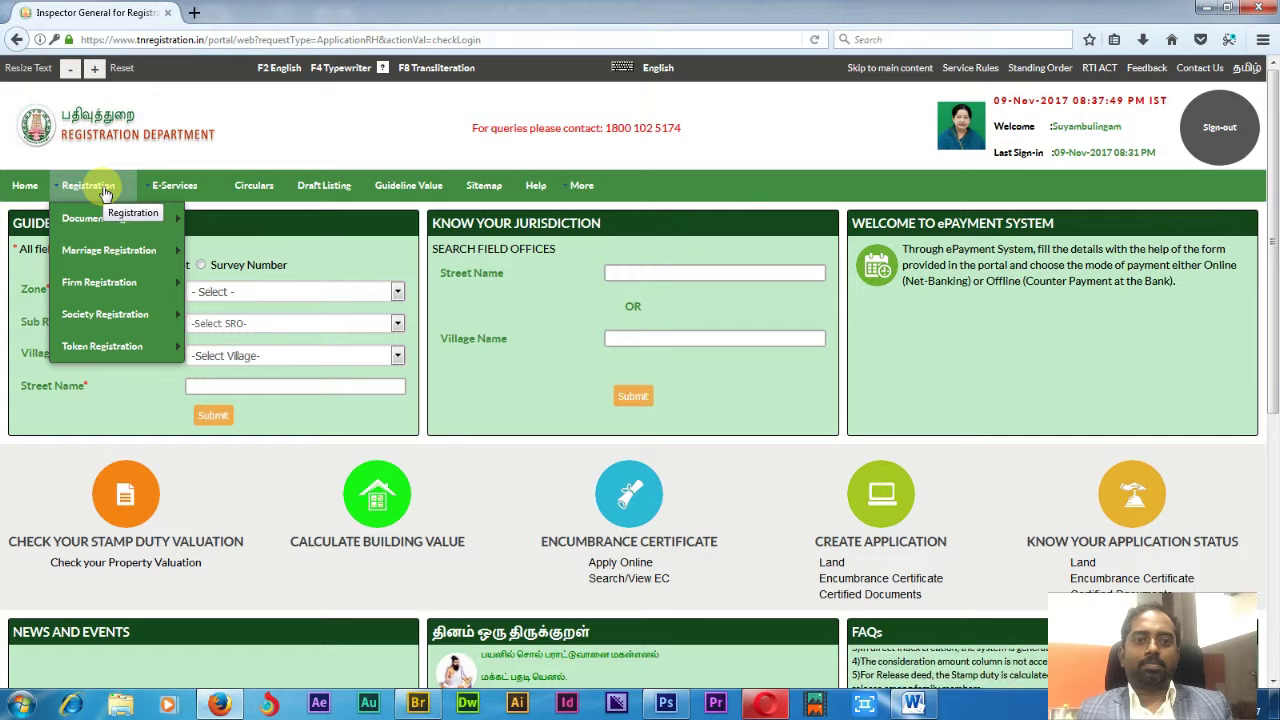
pyautogui.moveTo(115, 222)
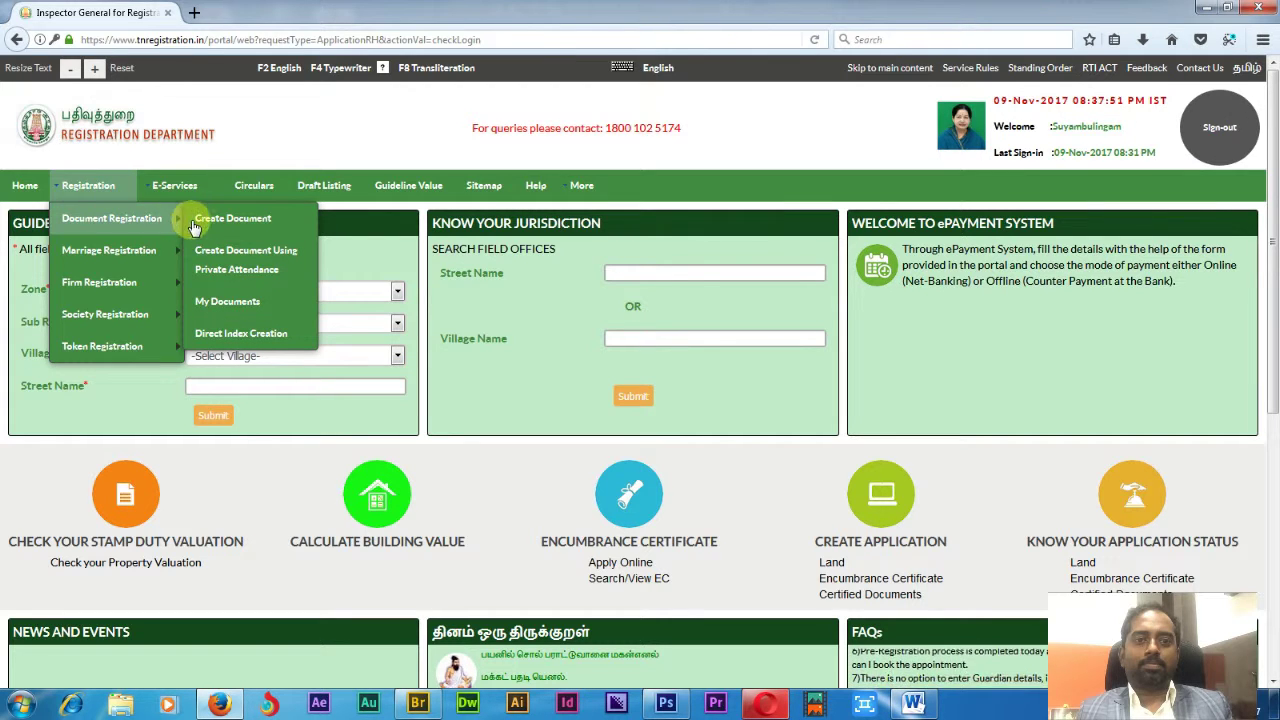
pyautogui.click(244, 226)
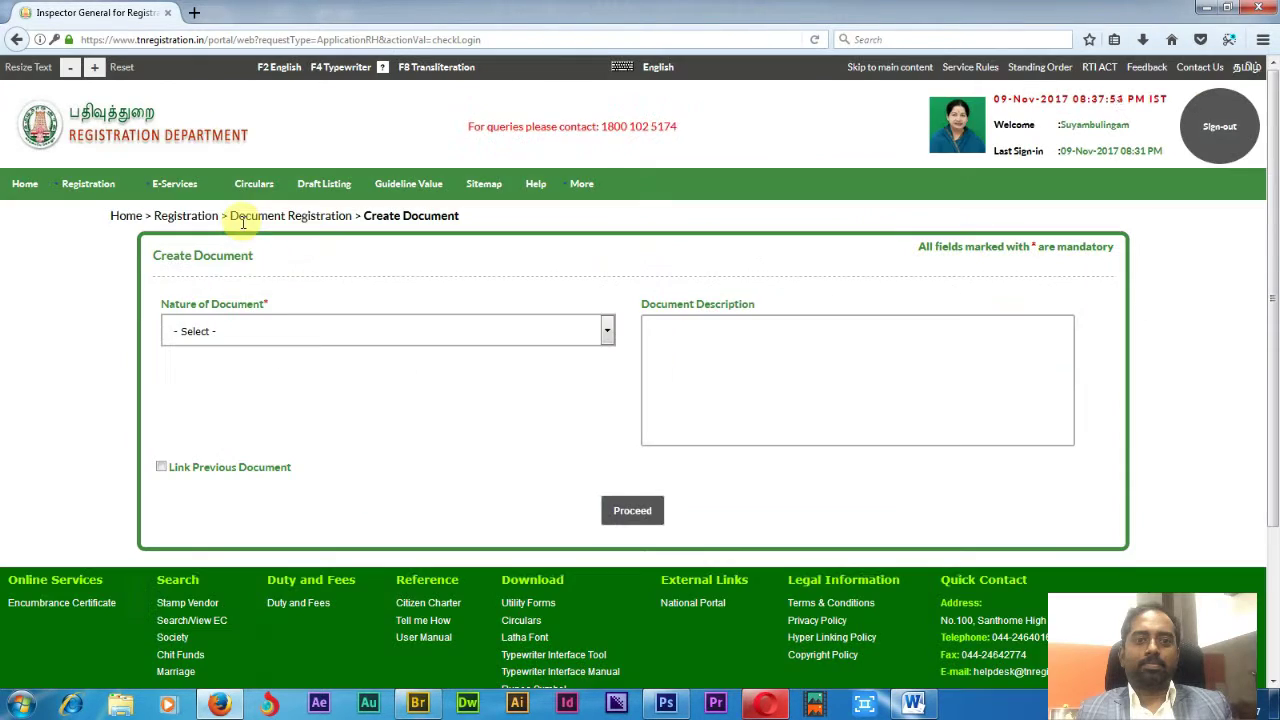
# Choose Sale deed as Nature of Document and delete the auto-filled description text
pyautogui.click(258, 331)
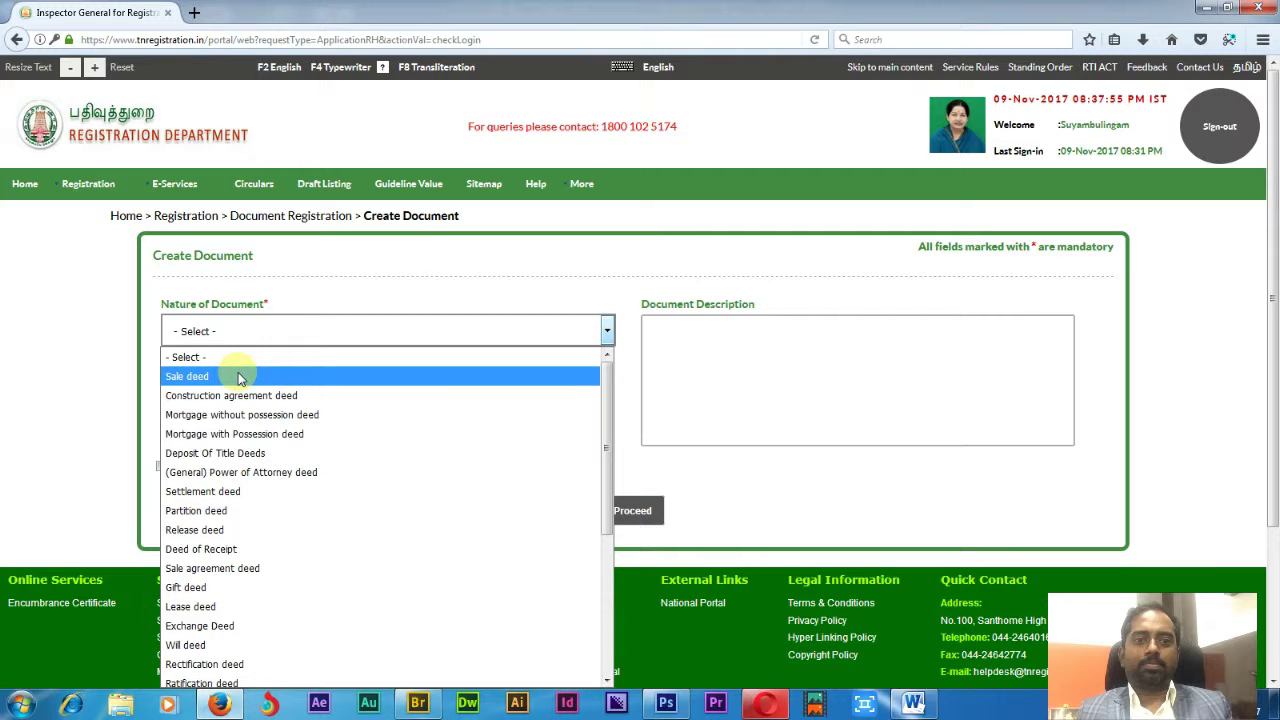
pyautogui.press('Down')
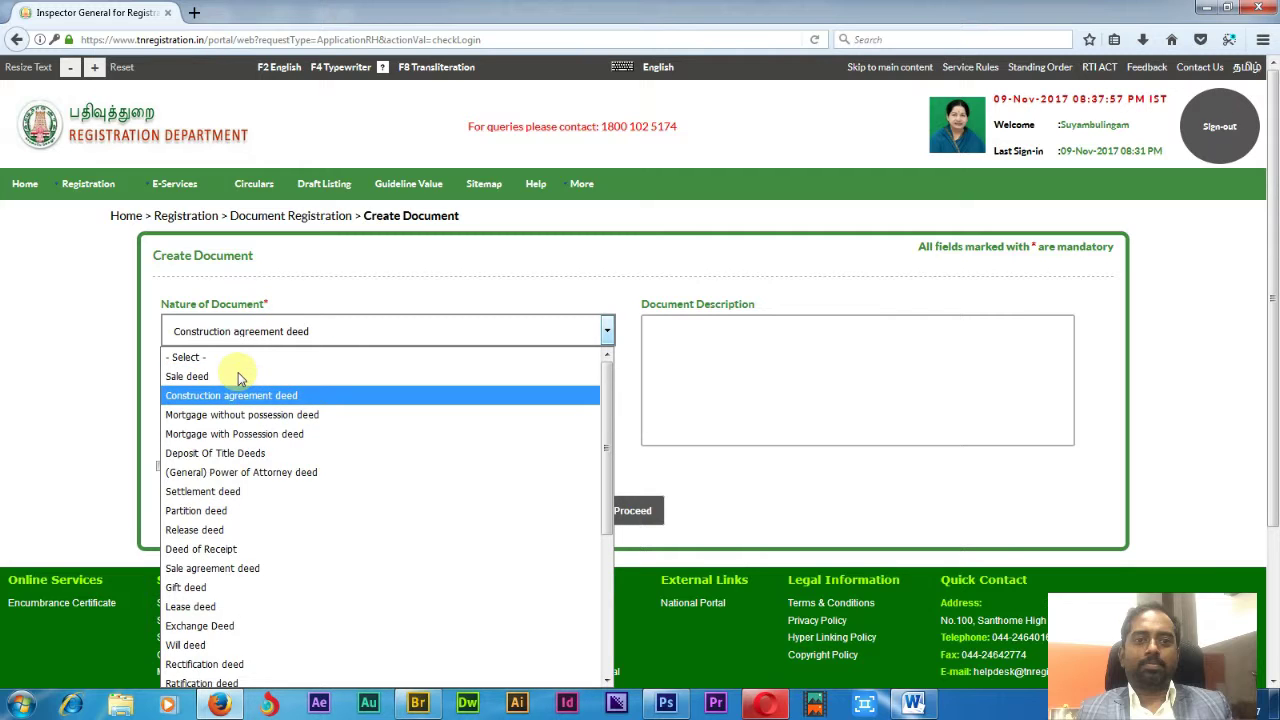
pyautogui.press('Down')
pyautogui.press('Down')
pyautogui.press('Down')
pyautogui.press('Down')
pyautogui.press('Down')
pyautogui.press('Down')
pyautogui.press('Down')
pyautogui.press('Down')
pyautogui.press('Down')
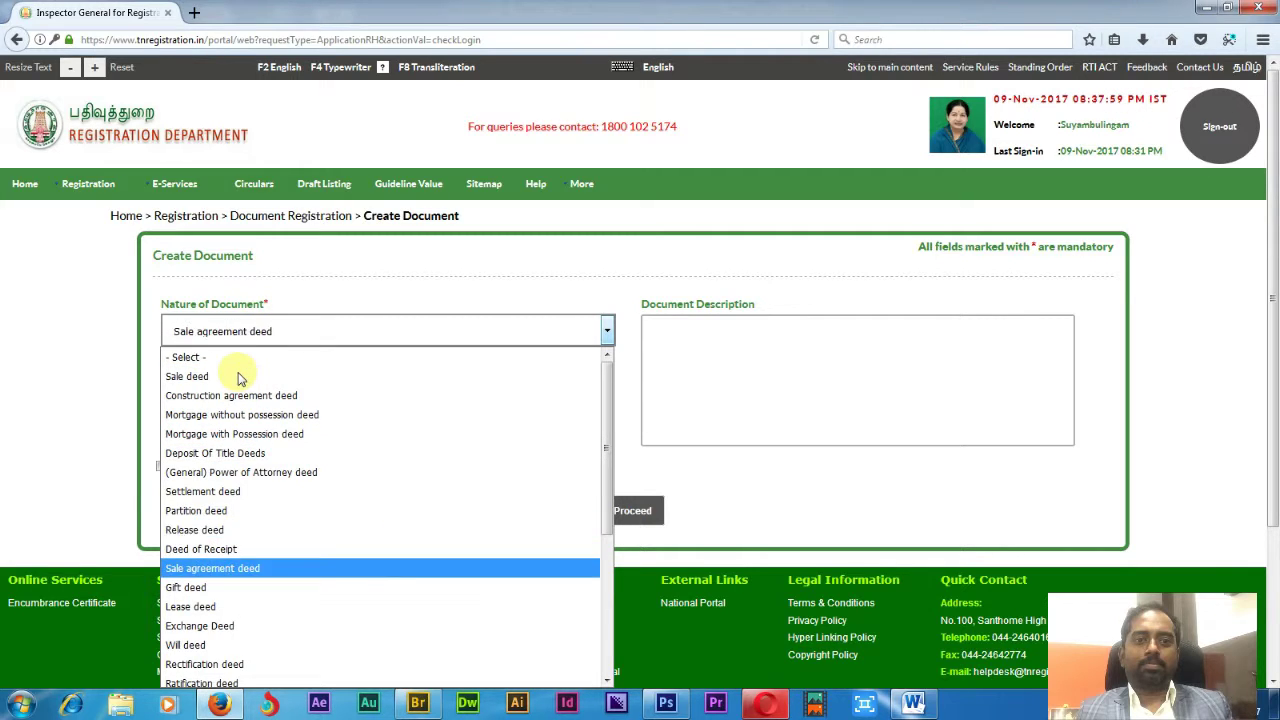
pyautogui.press('Down')
pyautogui.press('Down')
pyautogui.press('Down')
pyautogui.press('Down')
pyautogui.press('Down')
pyautogui.press('Down')
pyautogui.press('Down')
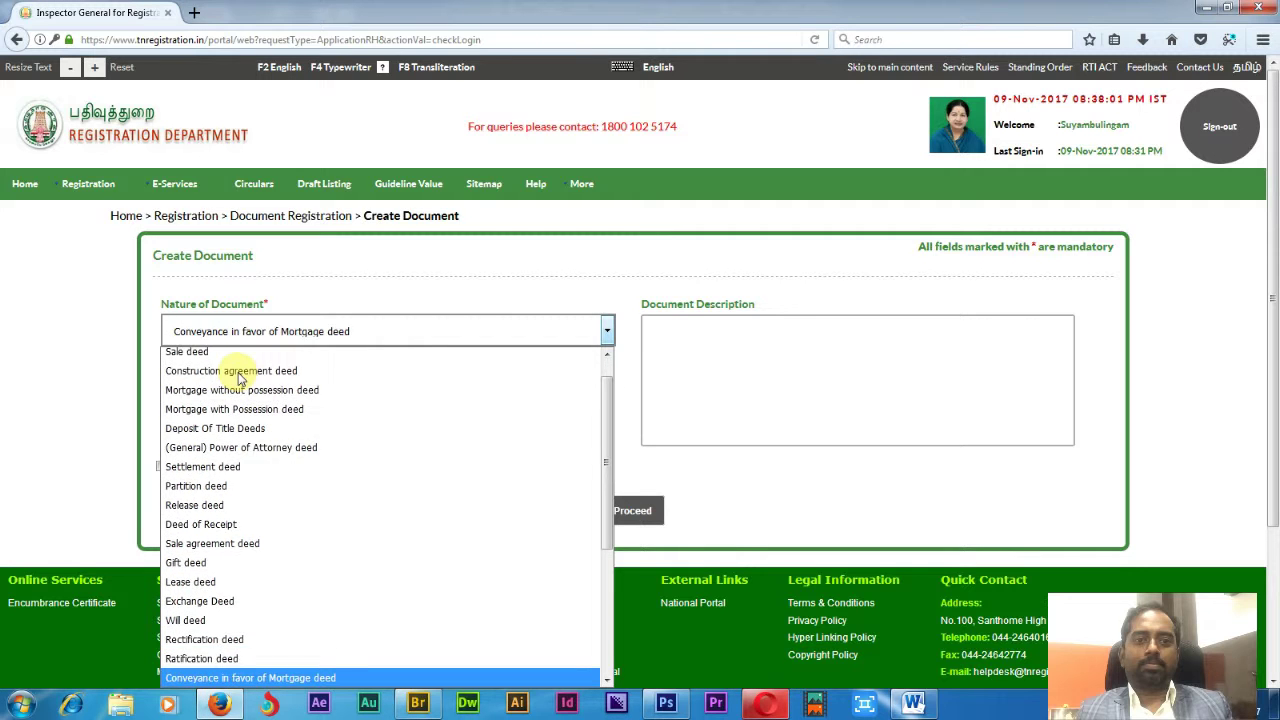
pyautogui.press('Down')
pyautogui.press('Down')
pyautogui.press('Down')
pyautogui.press('Down')
pyautogui.press('Down')
pyautogui.press('Down')
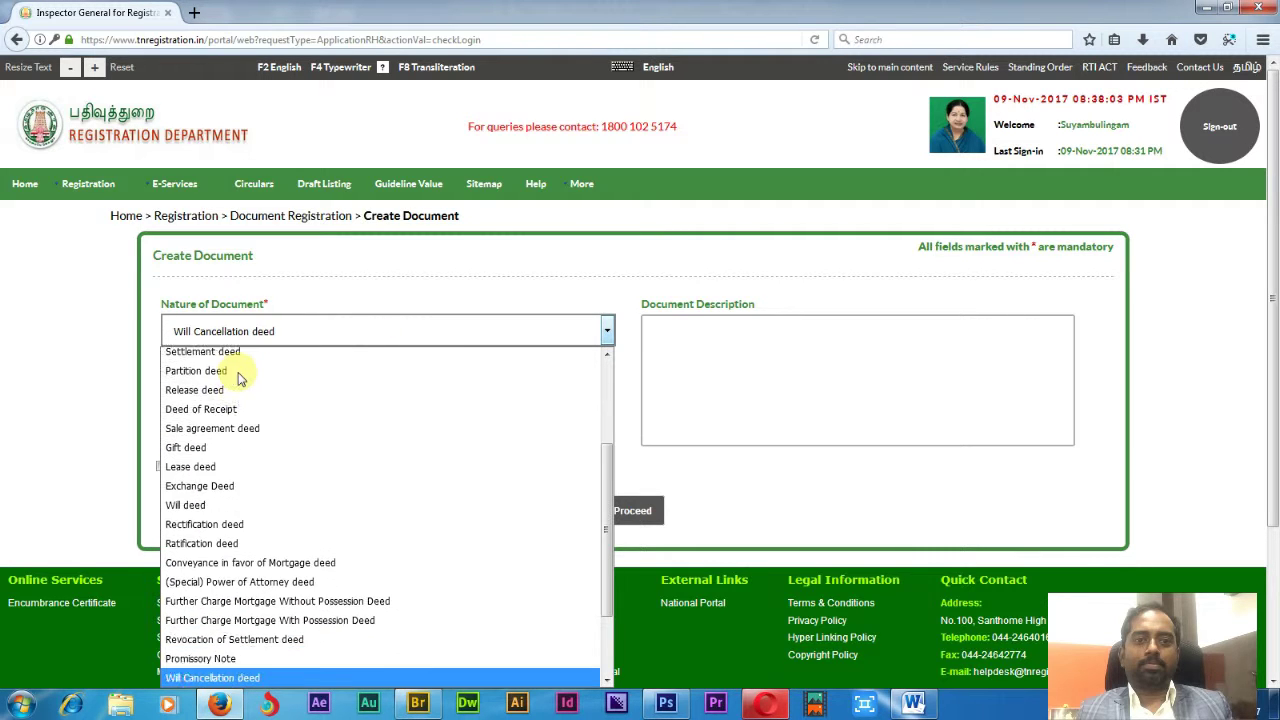
pyautogui.press('Down')
pyautogui.press('Down')
pyautogui.press('Down')
pyautogui.press('Down')
pyautogui.press('Down')
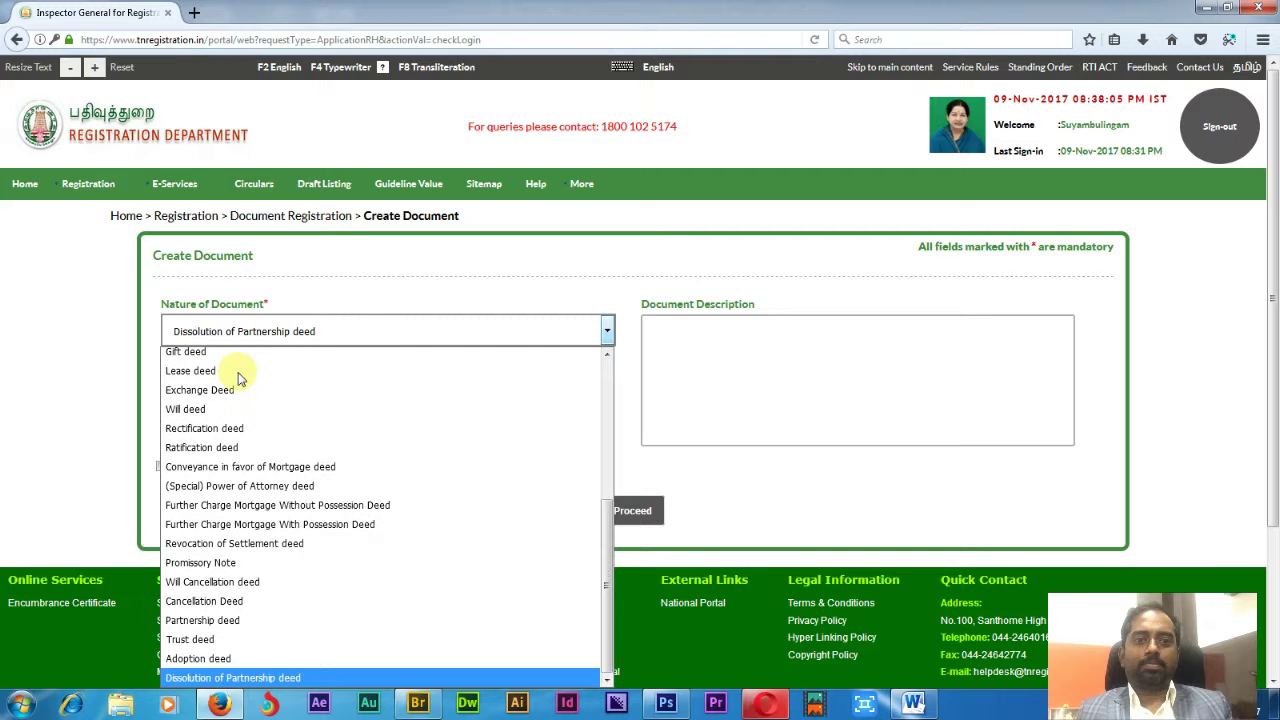
pyautogui.scroll(4, 251, 423)
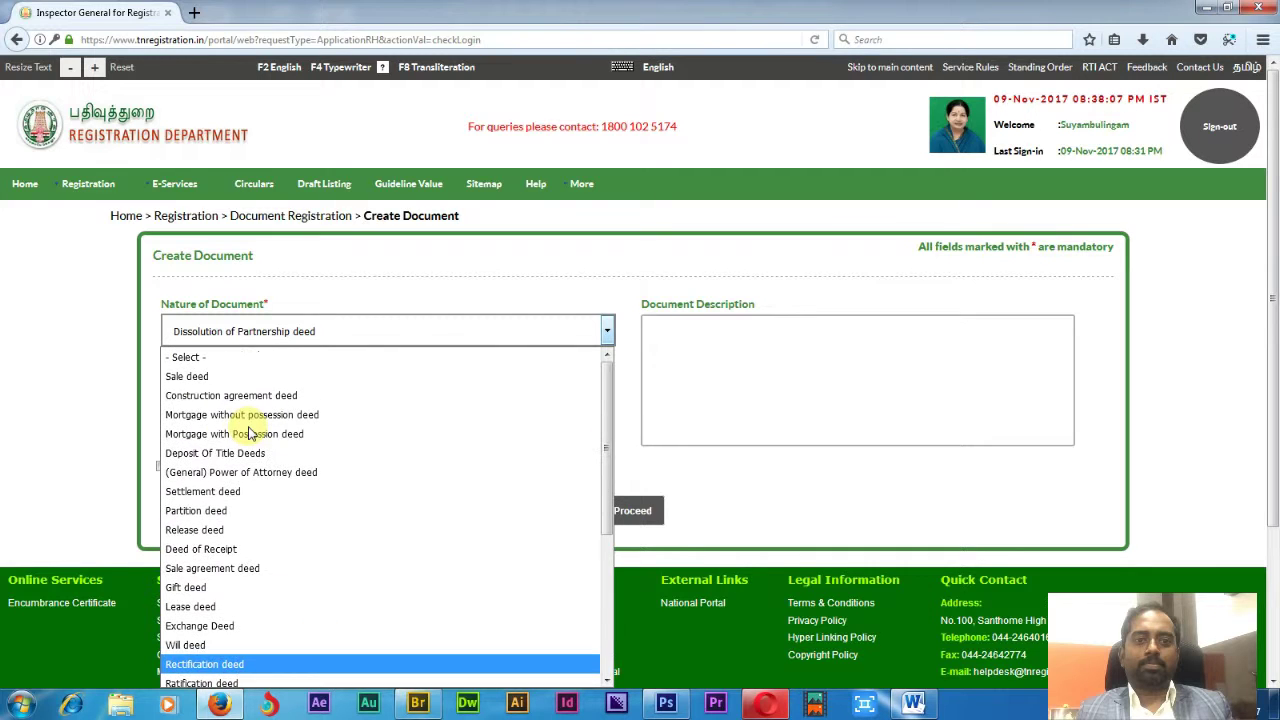
pyautogui.click(202, 380)
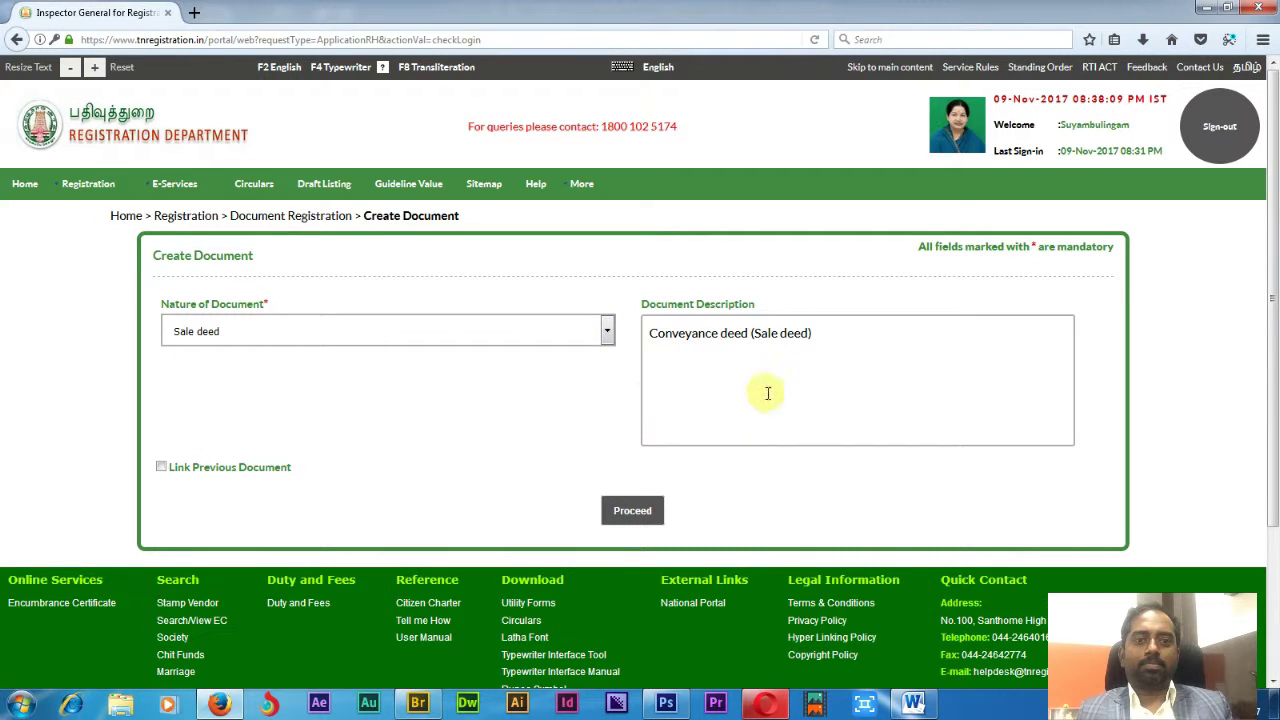
pyautogui.moveTo(843, 337); pyautogui.dragTo(659, 350)
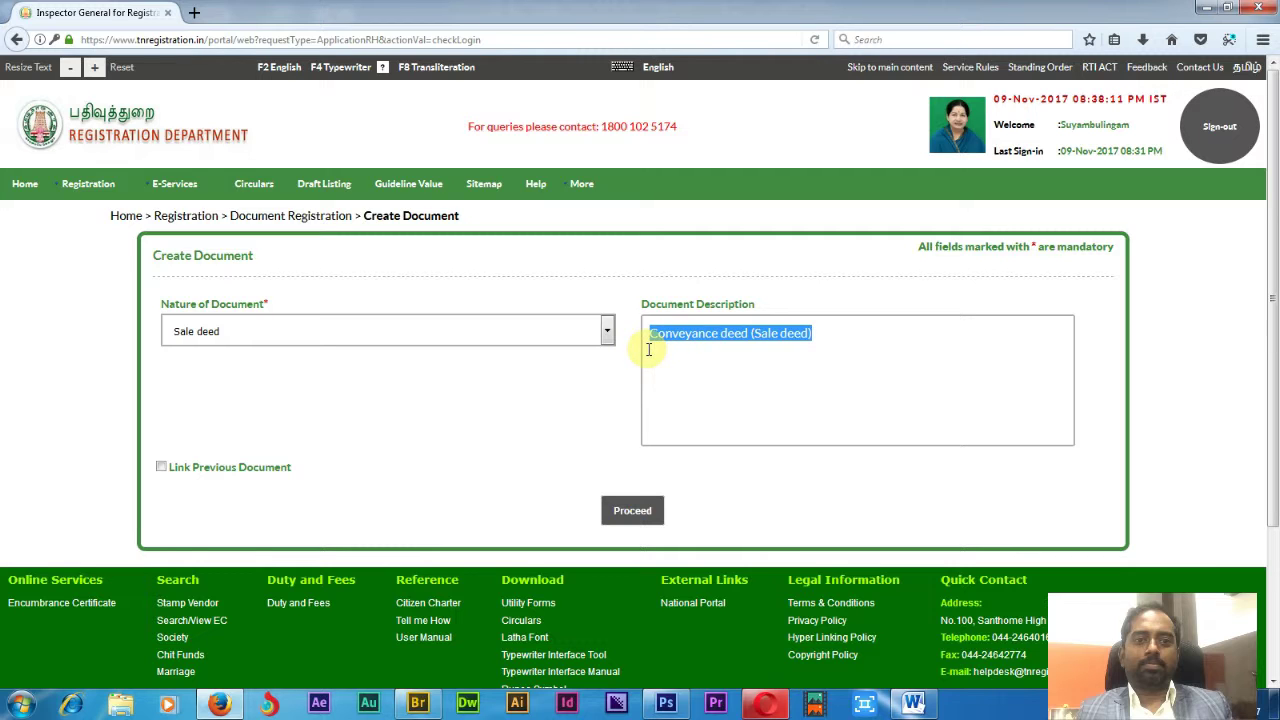
pyautogui.press('Delete')
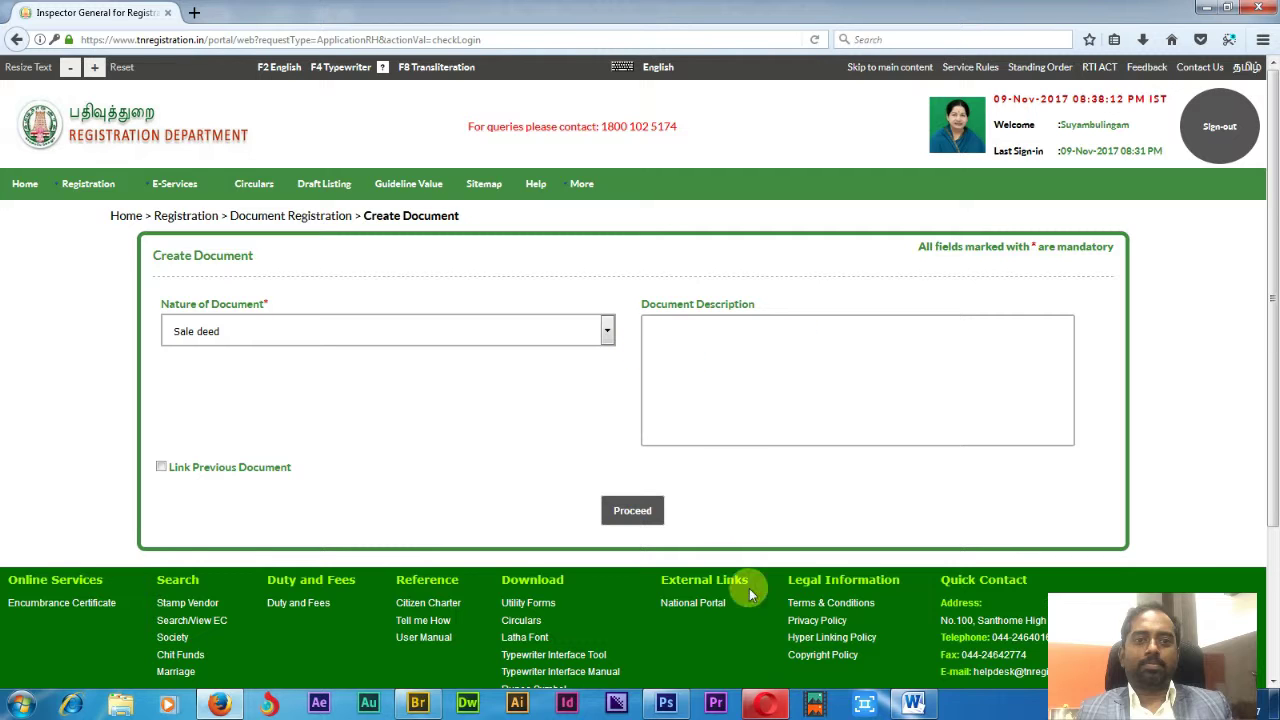
# Paste the sale deed text copied from Word into Document Description and proceed to Party Details
pyautogui.click(915, 705)
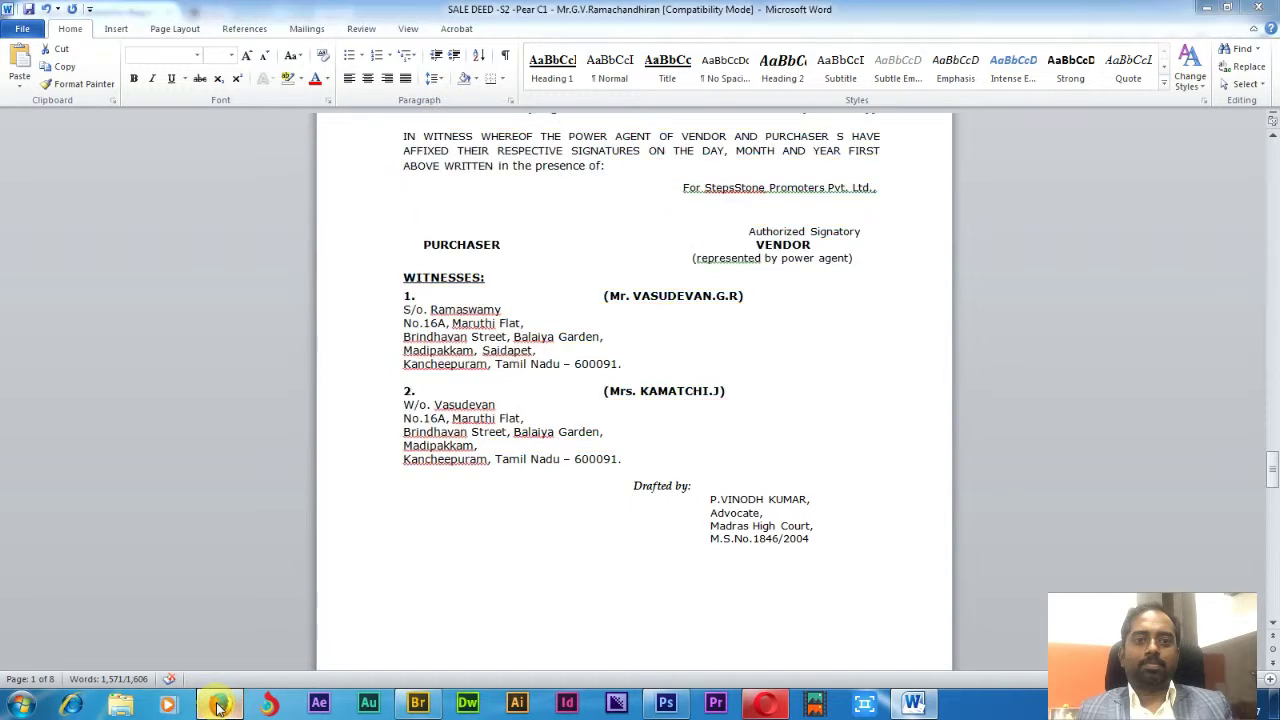
pyautogui.click(207, 706)
pyautogui.hotkey('ctrl', 'v')
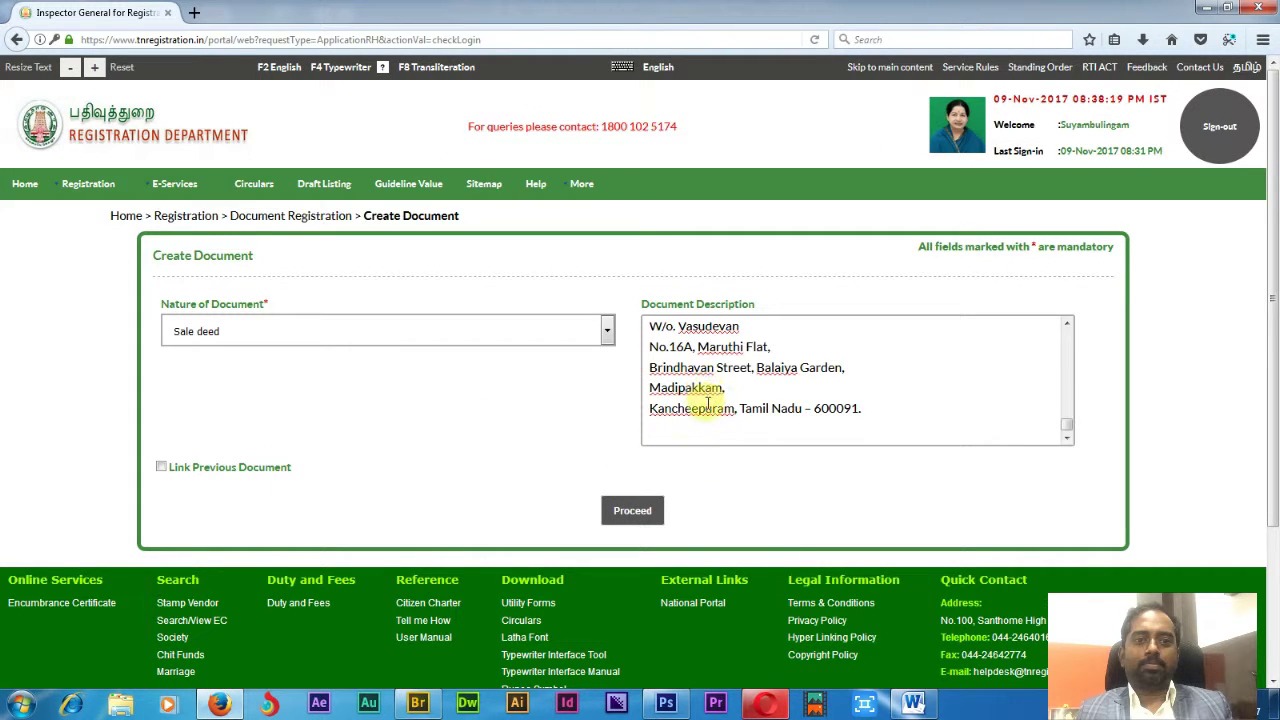
pyautogui.click(632, 510)
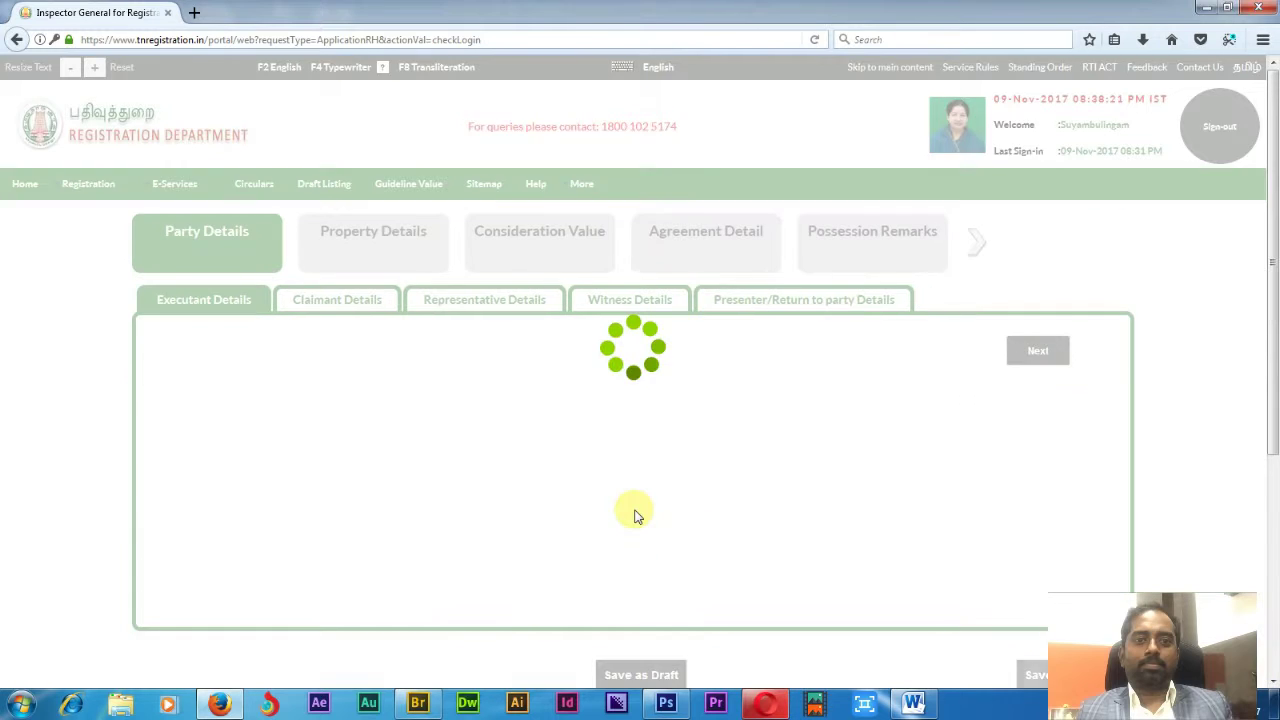
# Keep Individual as the executant's party type and choose the Mr. salutation
pyautogui.scroll(-3, 391, 491)
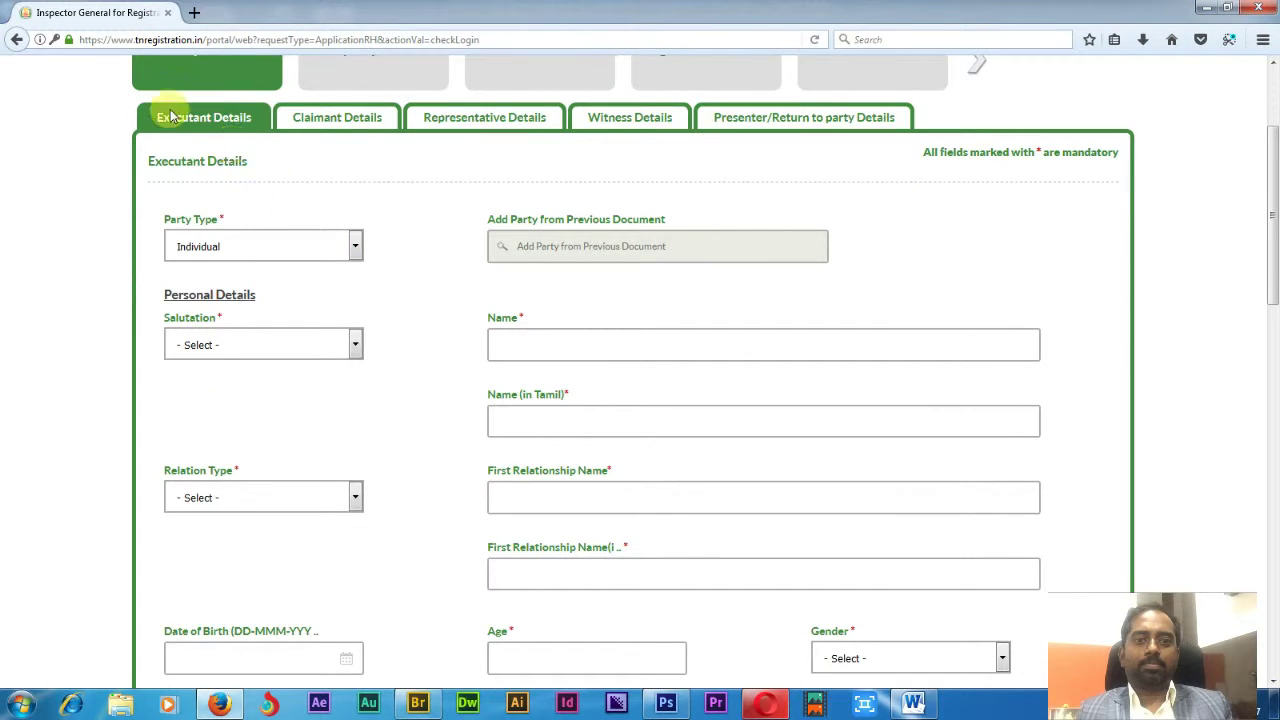
pyautogui.click(353, 247)
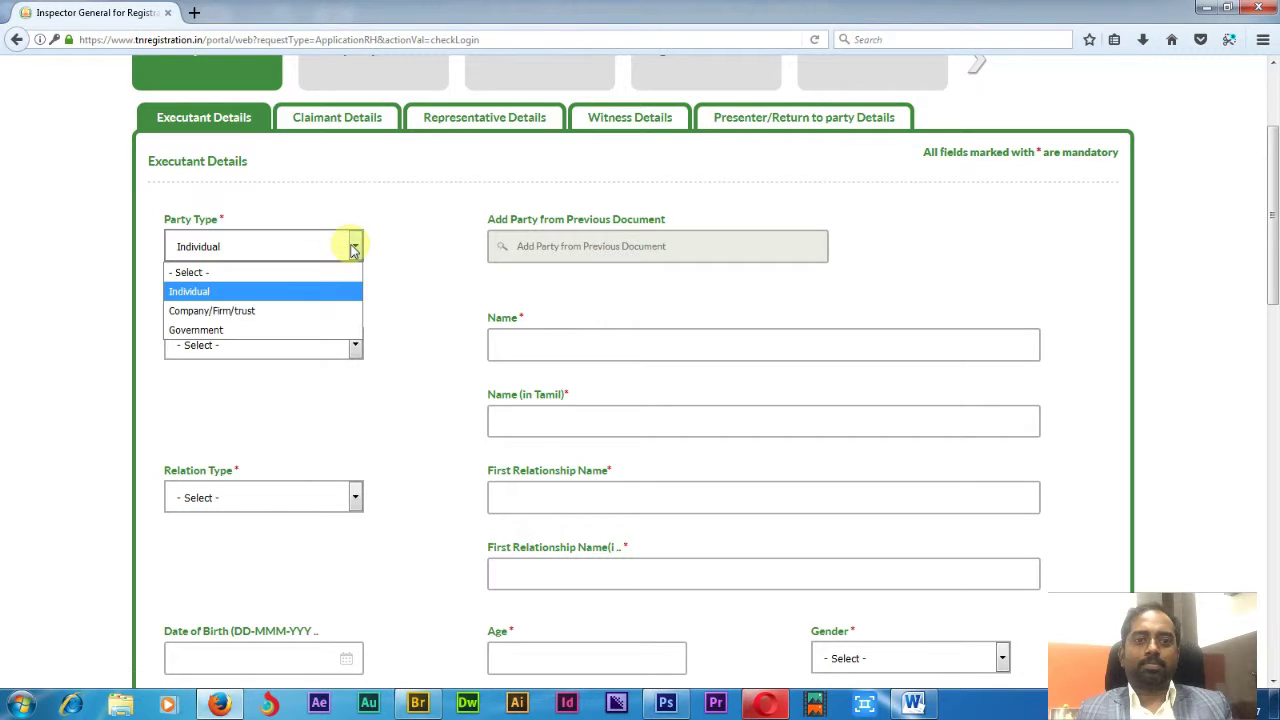
pyautogui.click(246, 291)
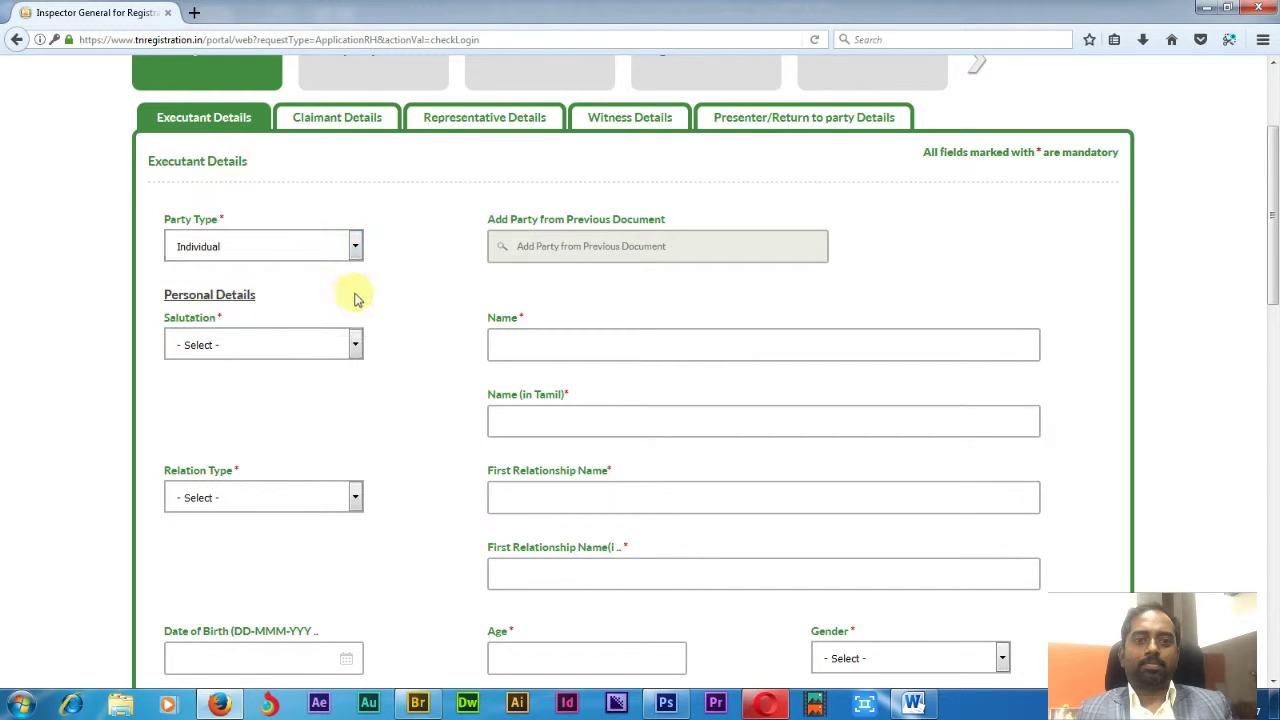
pyautogui.click(343, 344)
pyautogui.click(300, 386)
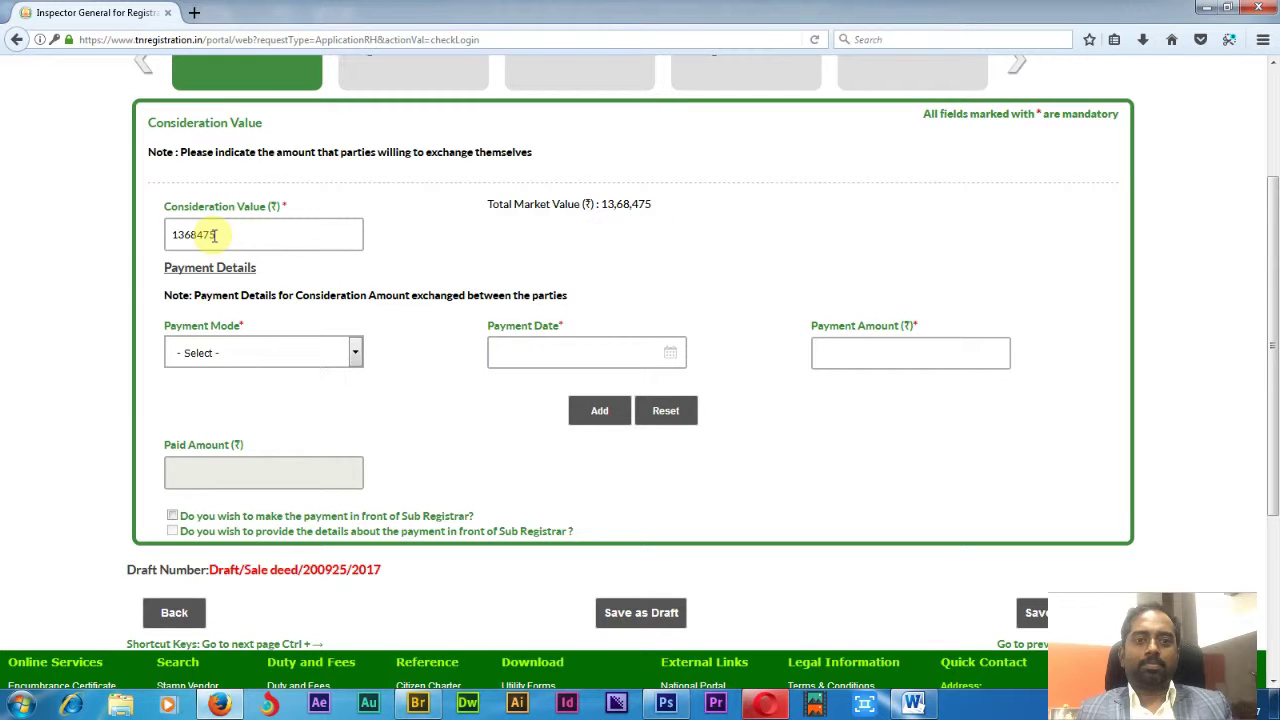
# Set the consideration payment mode to Cheque
pyautogui.click(313, 349)
pyautogui.click(313, 349)
pyautogui.click(313, 349)
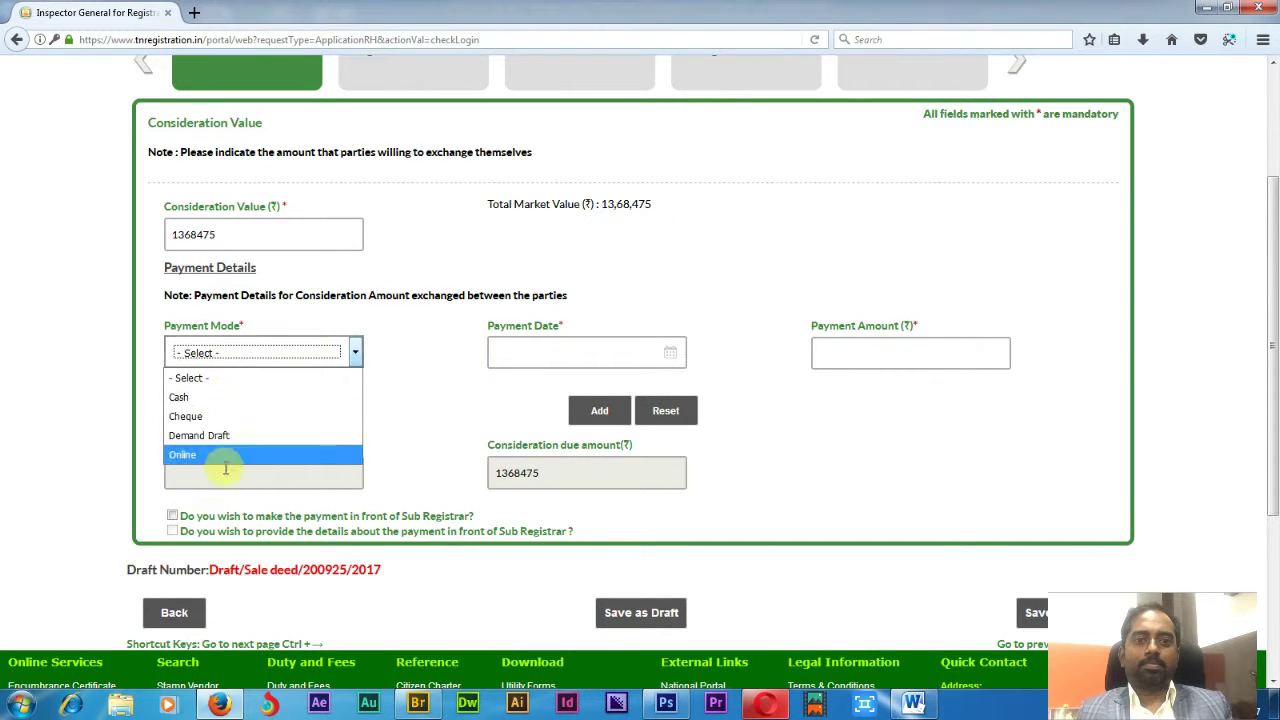
pyautogui.click(289, 354)
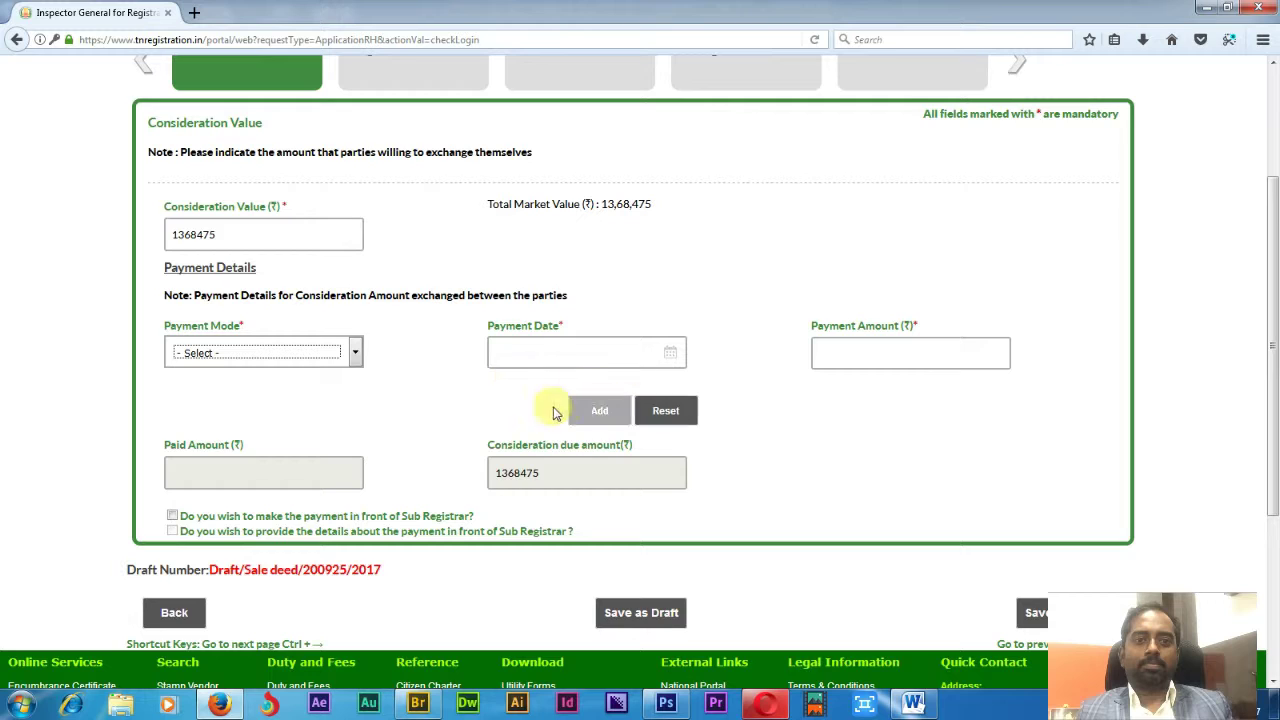
pyautogui.click(352, 355)
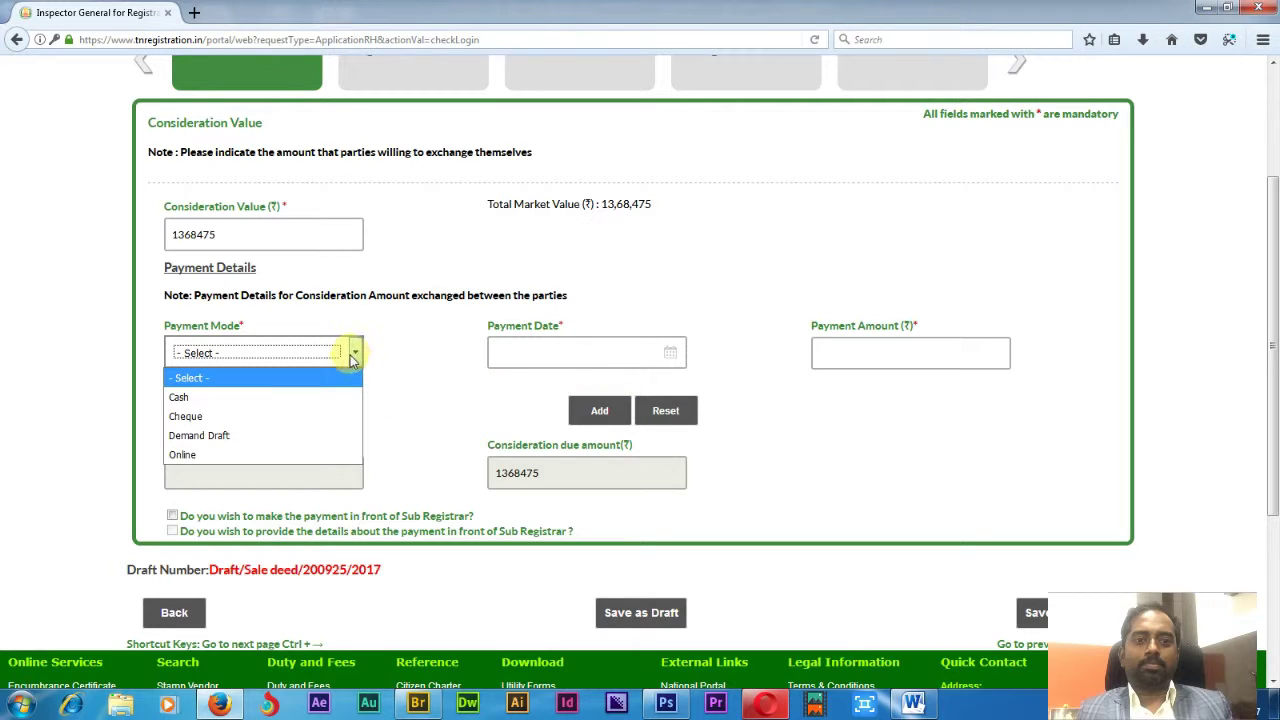
pyautogui.click(281, 416)
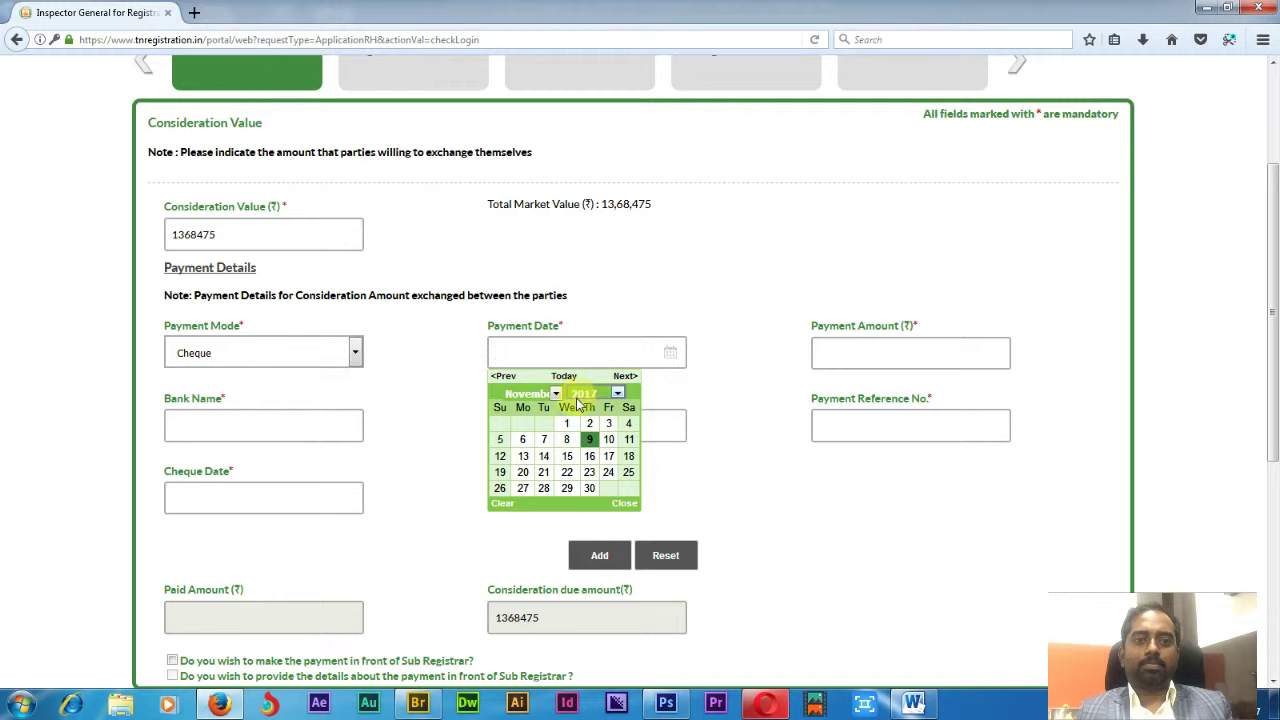
# Set the cheque payment date to 13-Sep-2017 and save the consideration details
pyautogui.click(556, 397)
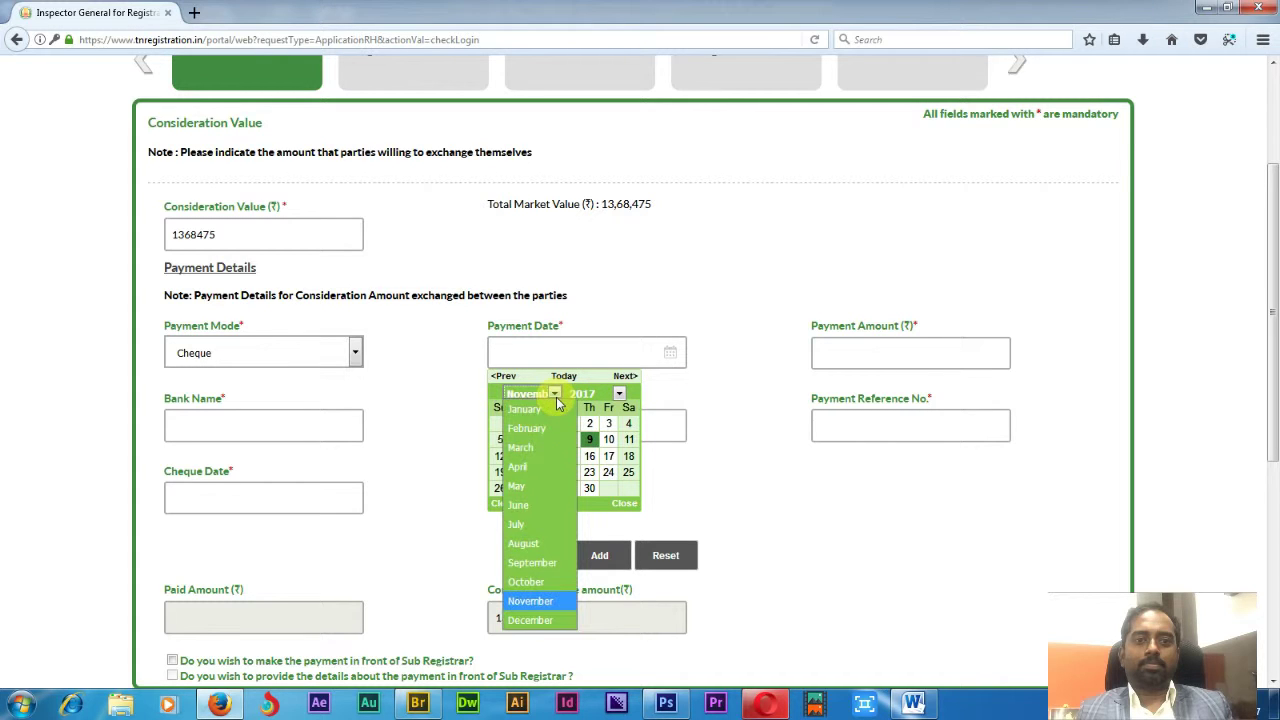
pyautogui.click(543, 562)
pyautogui.click(566, 456)
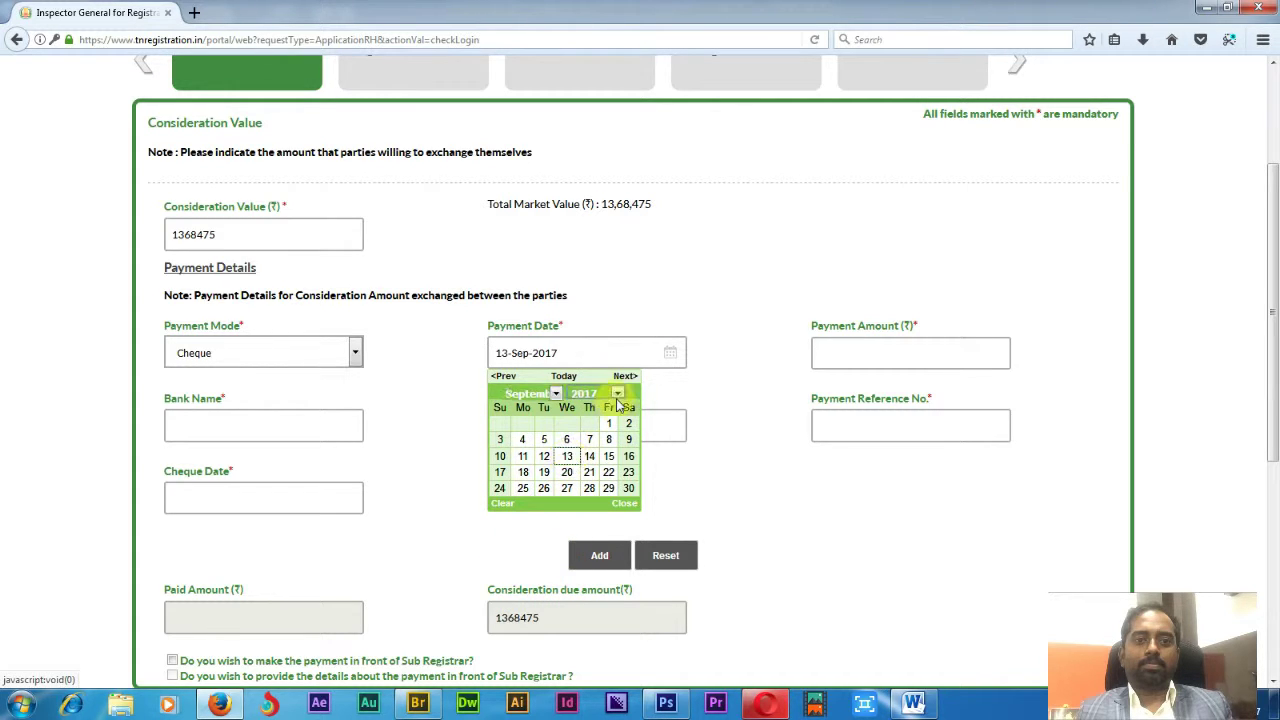
pyautogui.click(750, 398)
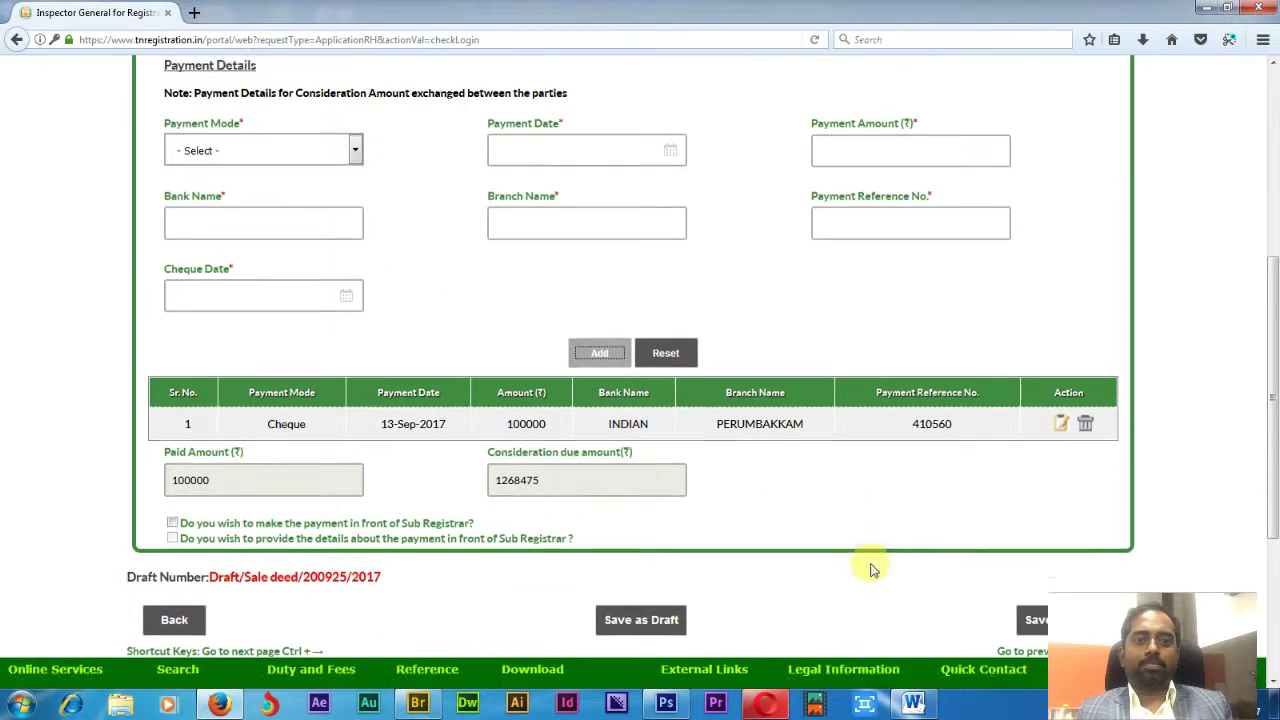
pyautogui.scroll(-3, 871, 566)
pyautogui.click(1080, 465)
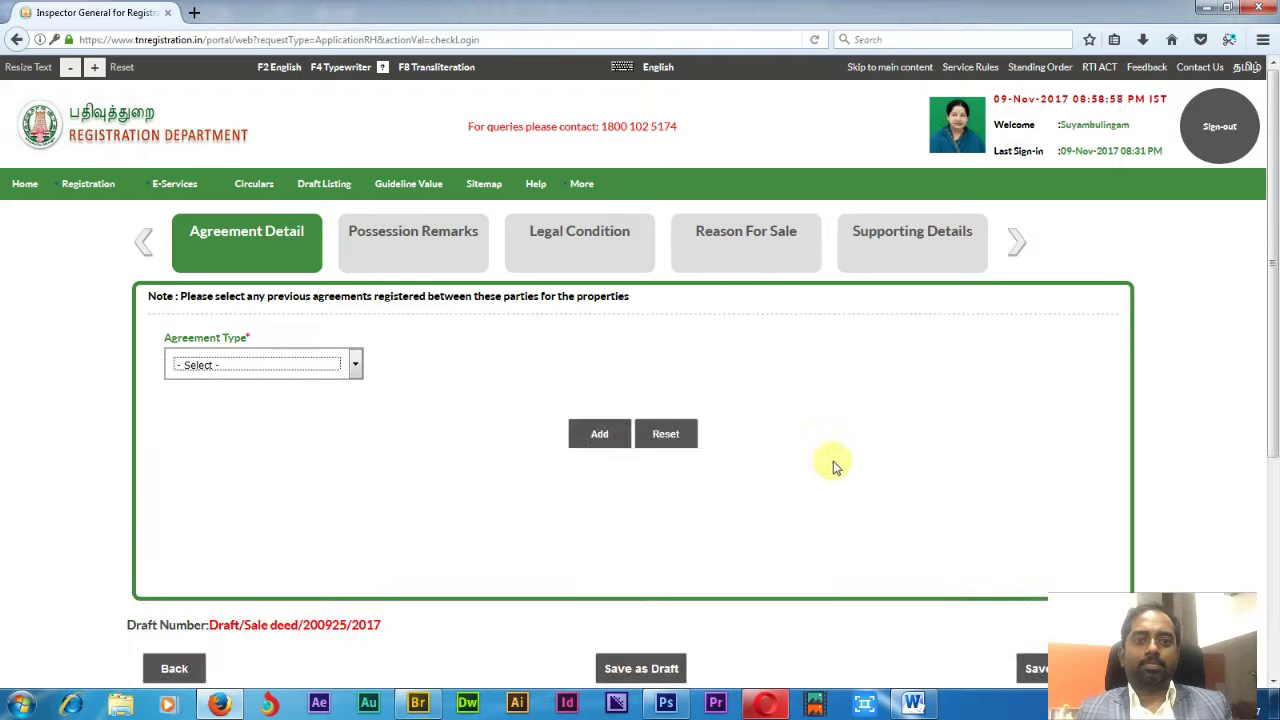
# Save the Agreement Detail and Possession Remarks steps without changes
pyautogui.scroll(-2, 414, 374)
pyautogui.click(337, 274)
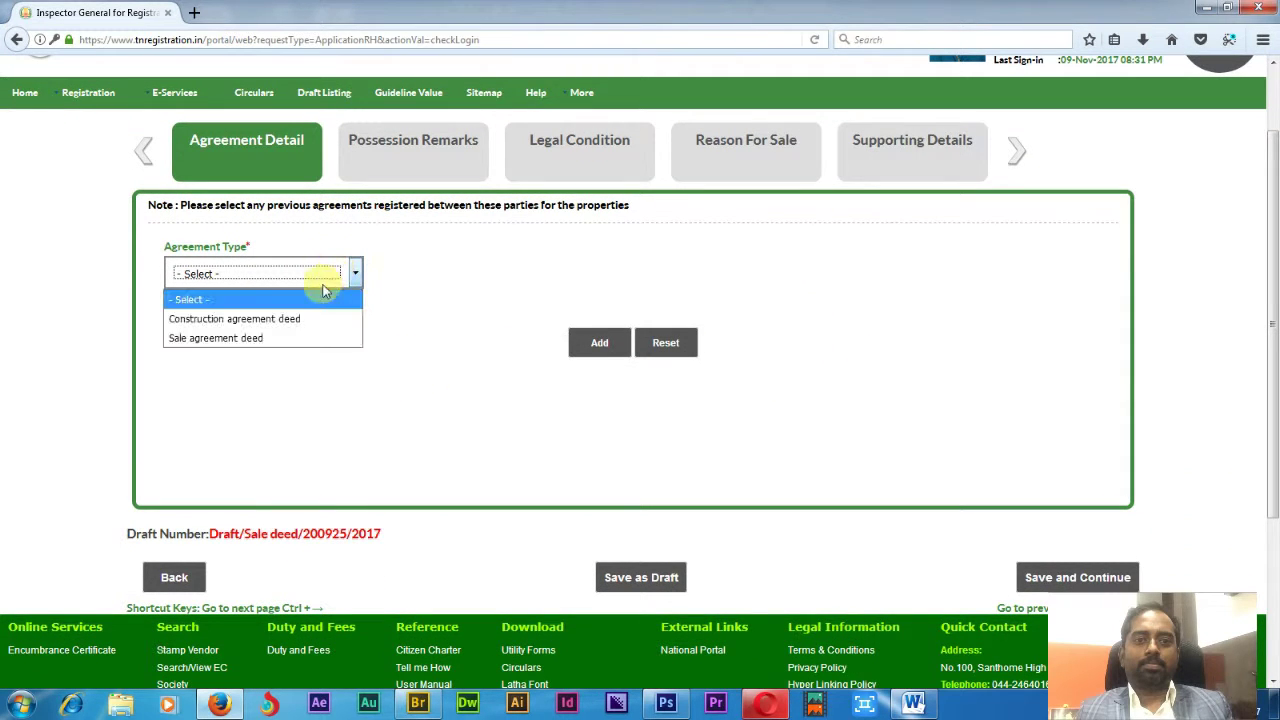
pyautogui.click(337, 286)
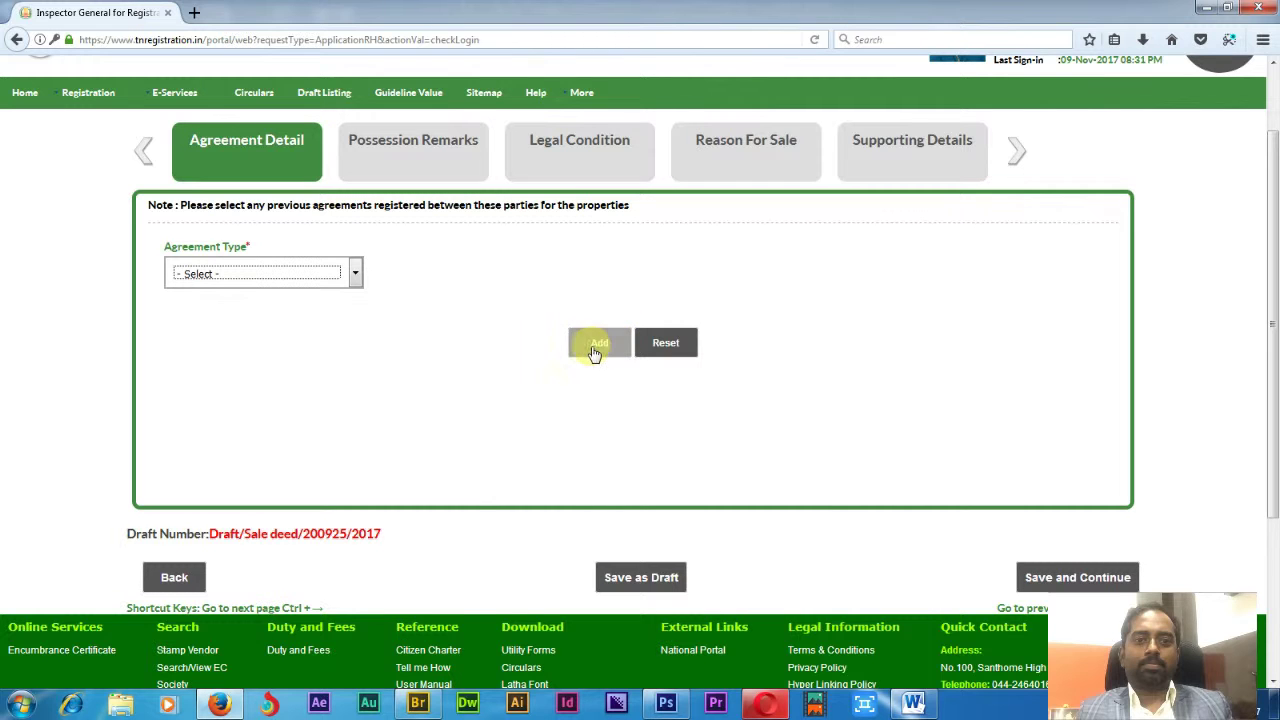
pyautogui.scroll(-2, 994, 509)
pyautogui.click(1078, 487)
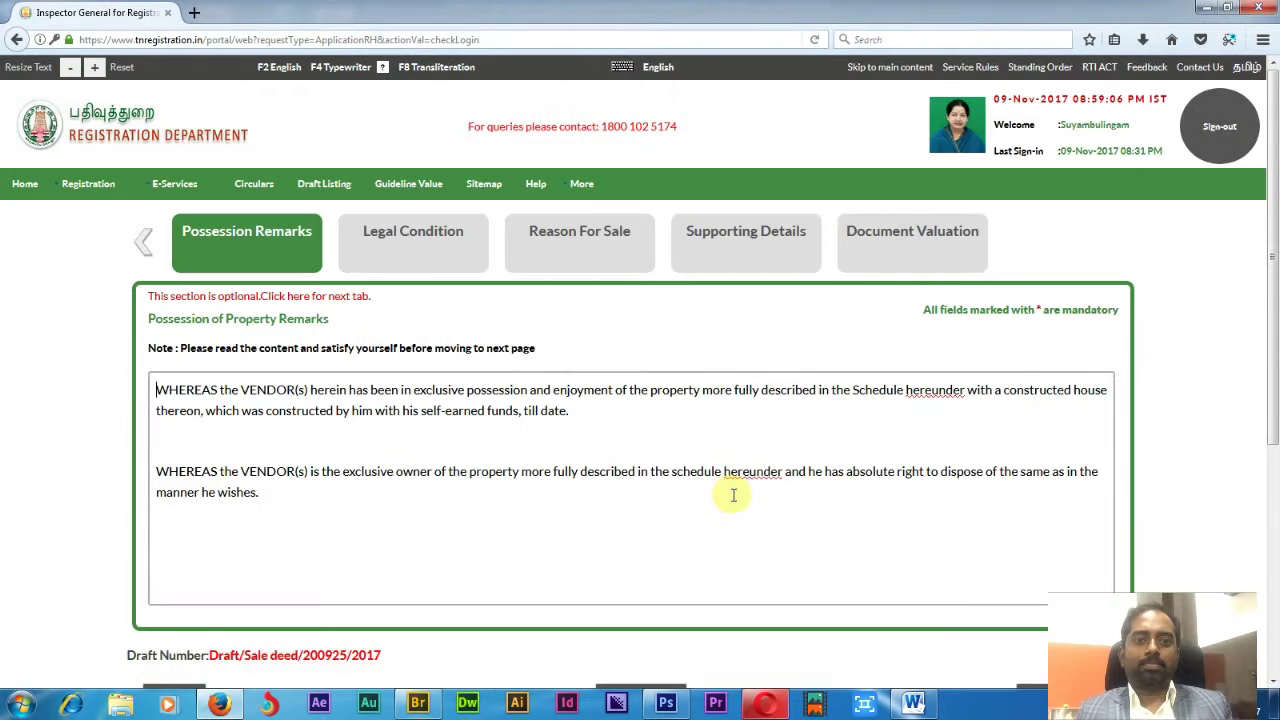
pyautogui.scroll(-2, 700, 400)
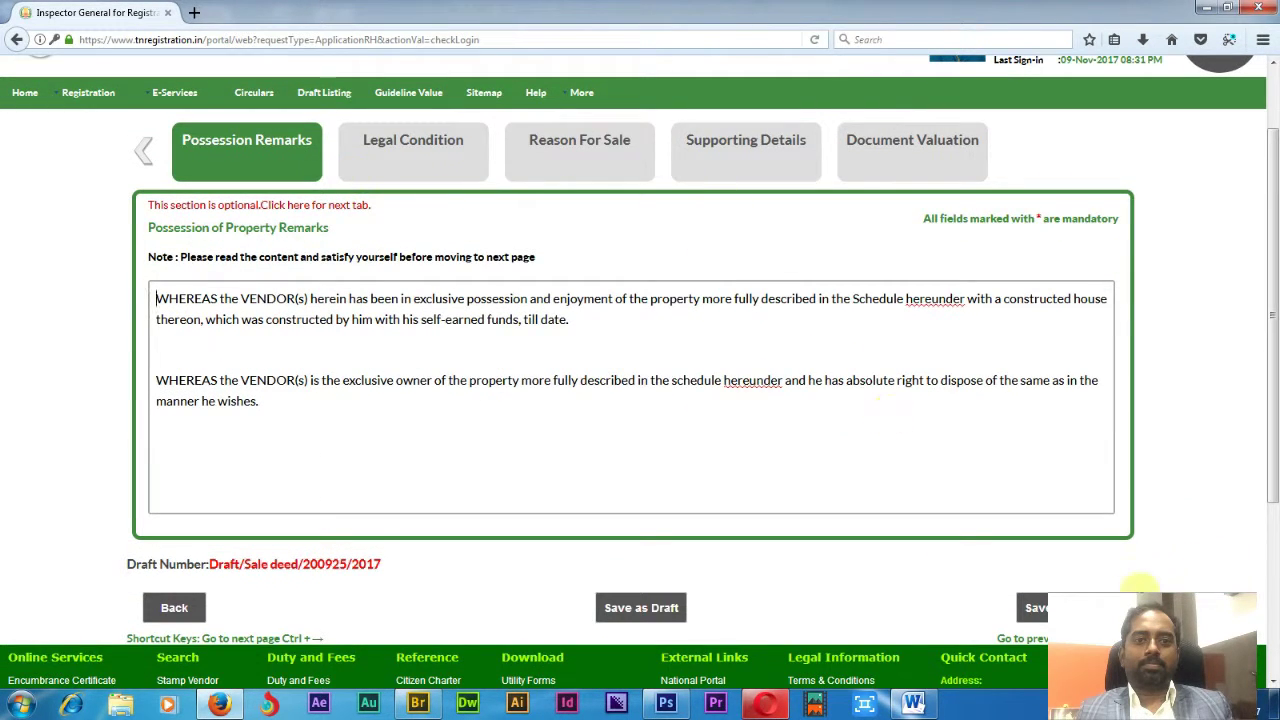
pyautogui.click(1135, 600)
# Dismiss the legal condition notice, then save the Legal Condition and Reason For Sale steps
pyautogui.scroll(-2, 673, 491)
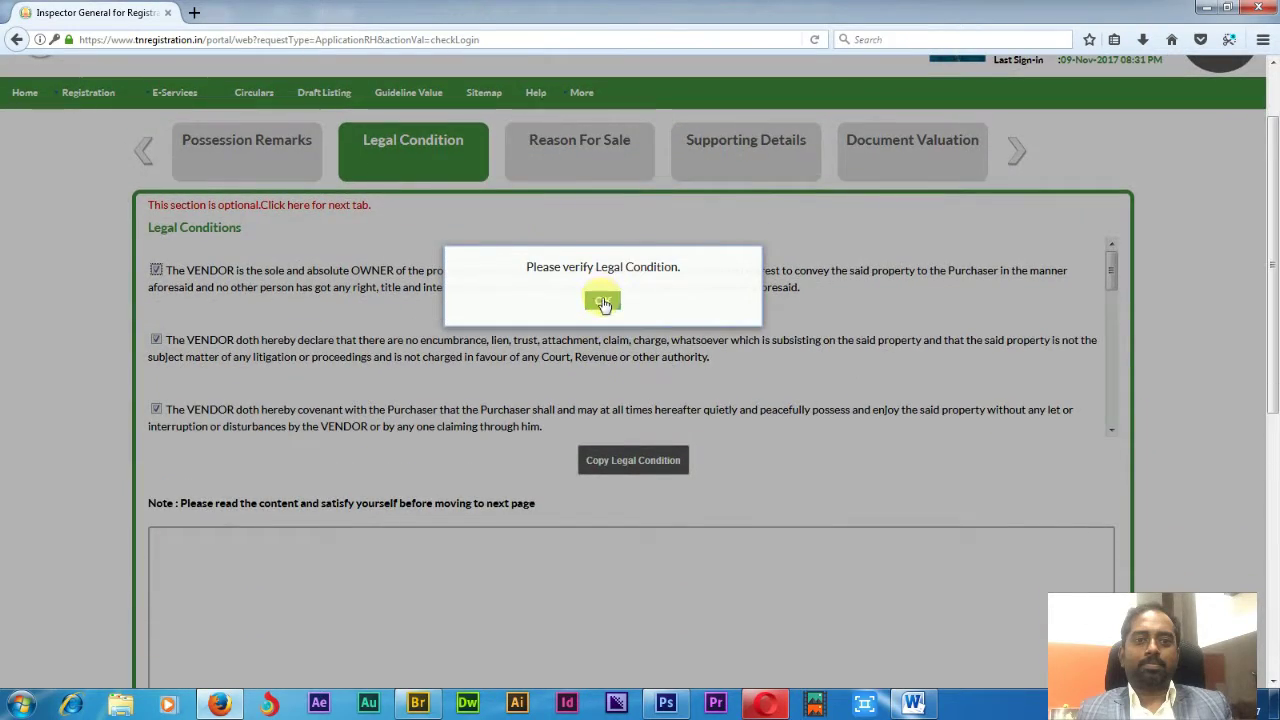
pyautogui.click(603, 302)
pyautogui.scroll(-6, 651, 491)
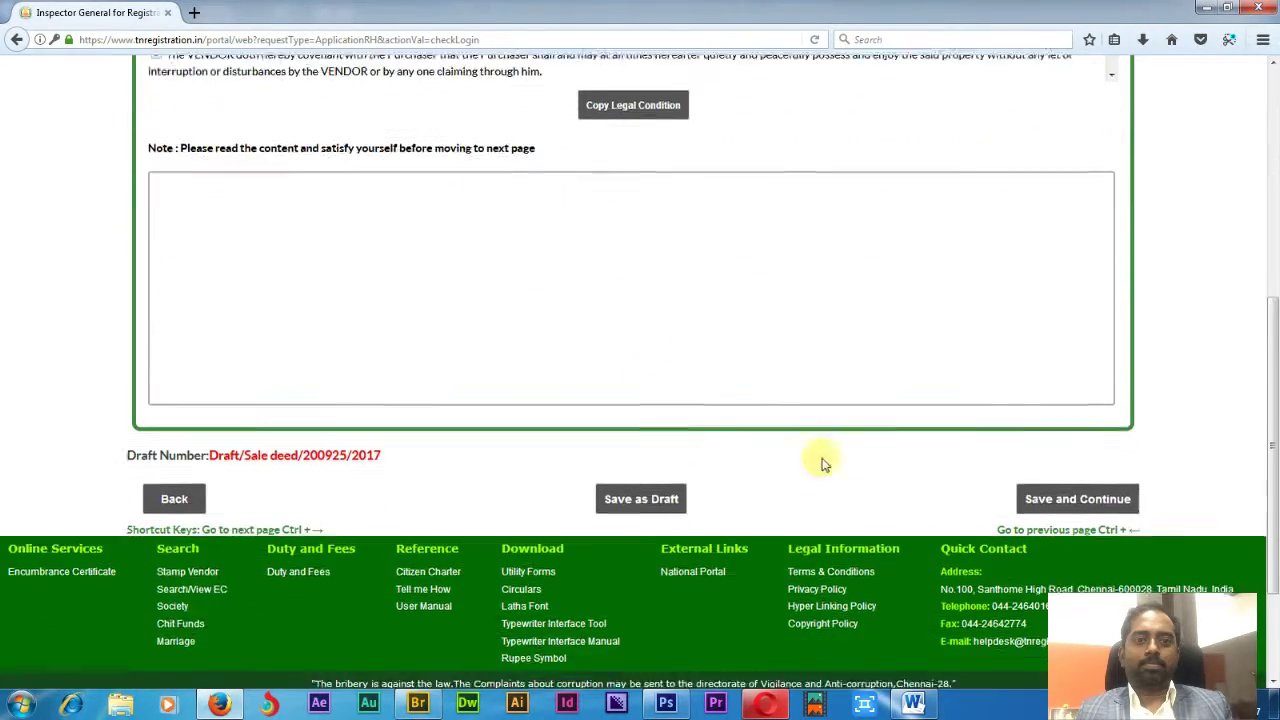
pyautogui.click(1060, 489)
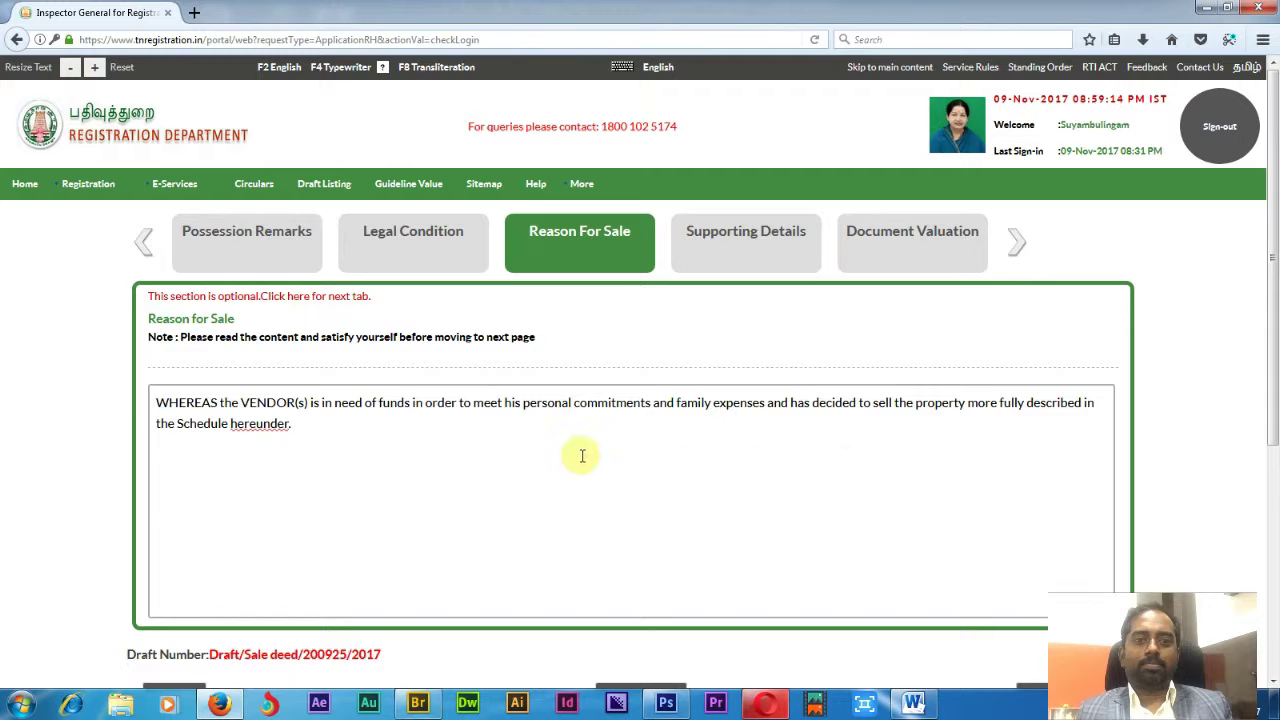
pyautogui.scroll(-5, 628, 466)
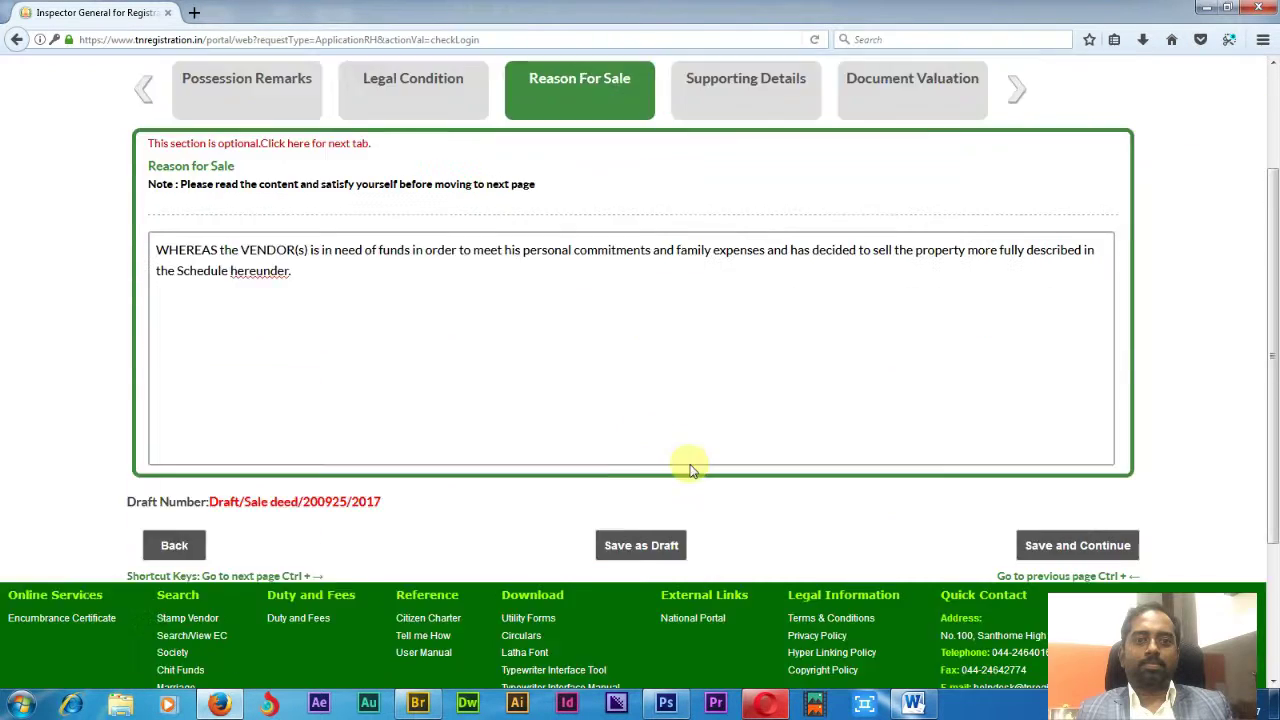
pyautogui.click(1100, 422)
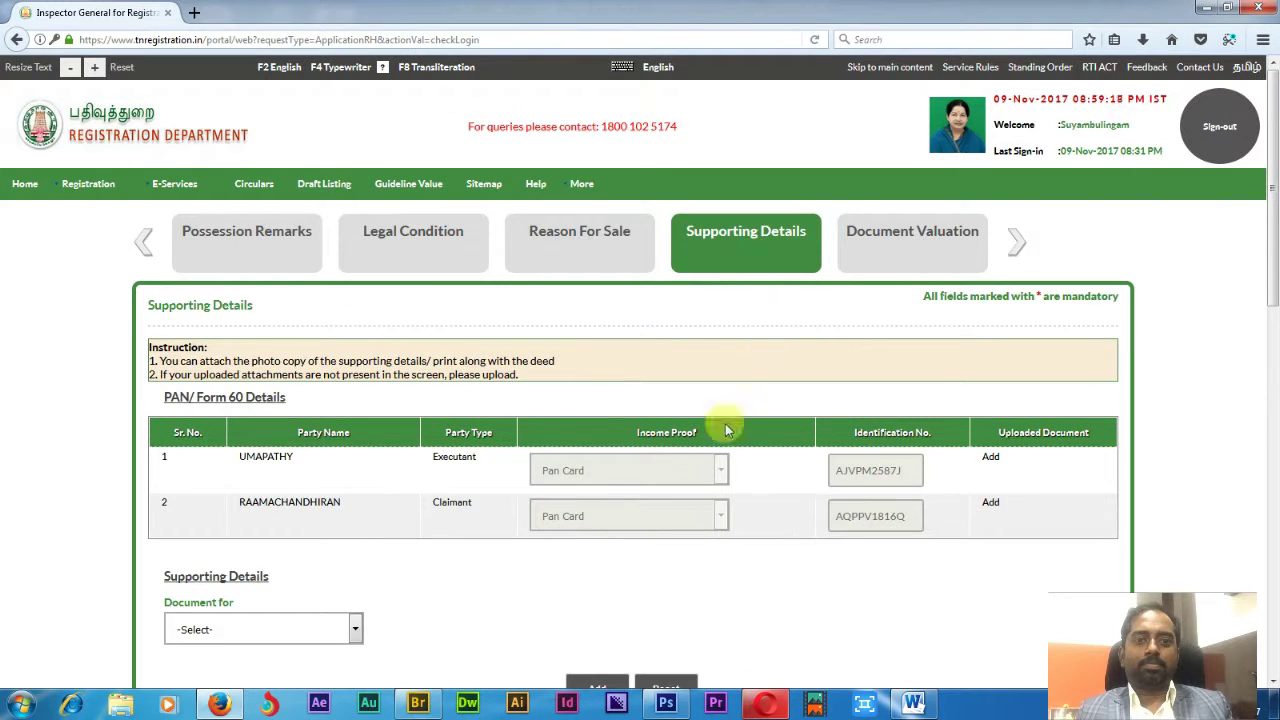
# Upload L.Vendor.jpg as the executant's PAN card document
pyautogui.scroll(-2, 268, 406)
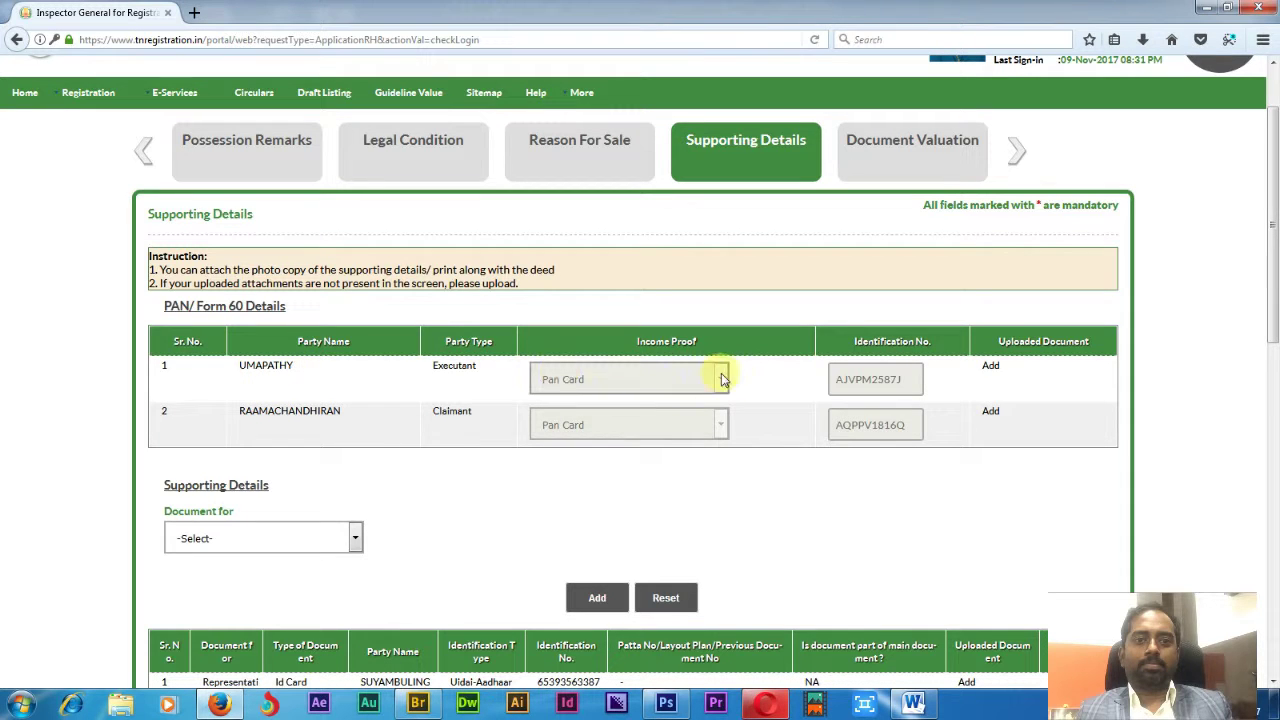
pyautogui.click(990, 368)
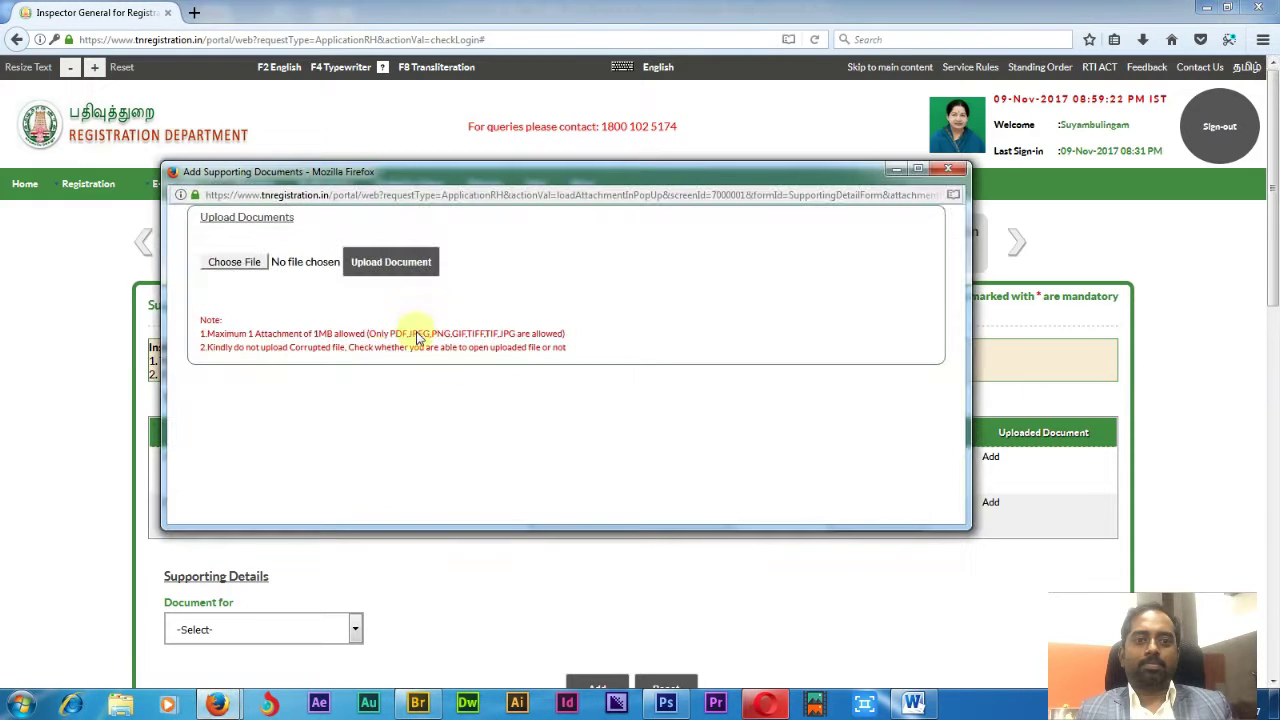
pyautogui.click(247, 263)
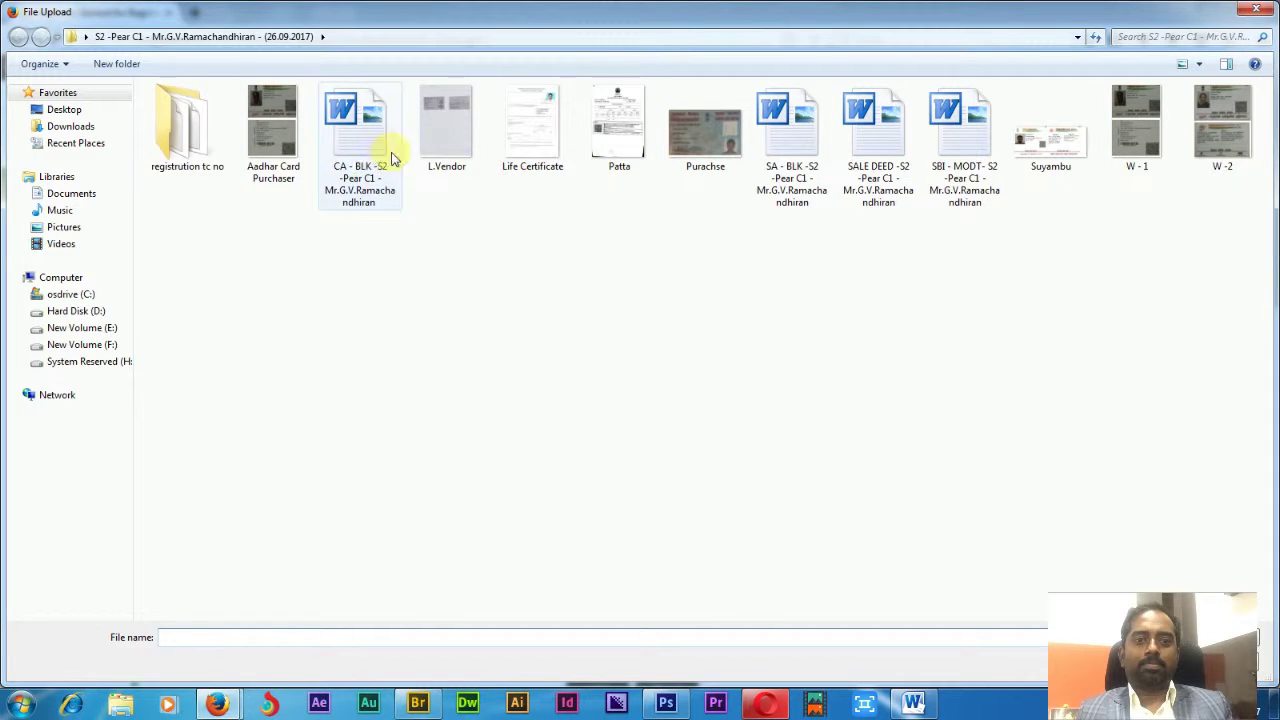
pyautogui.doubleClick(468, 140)
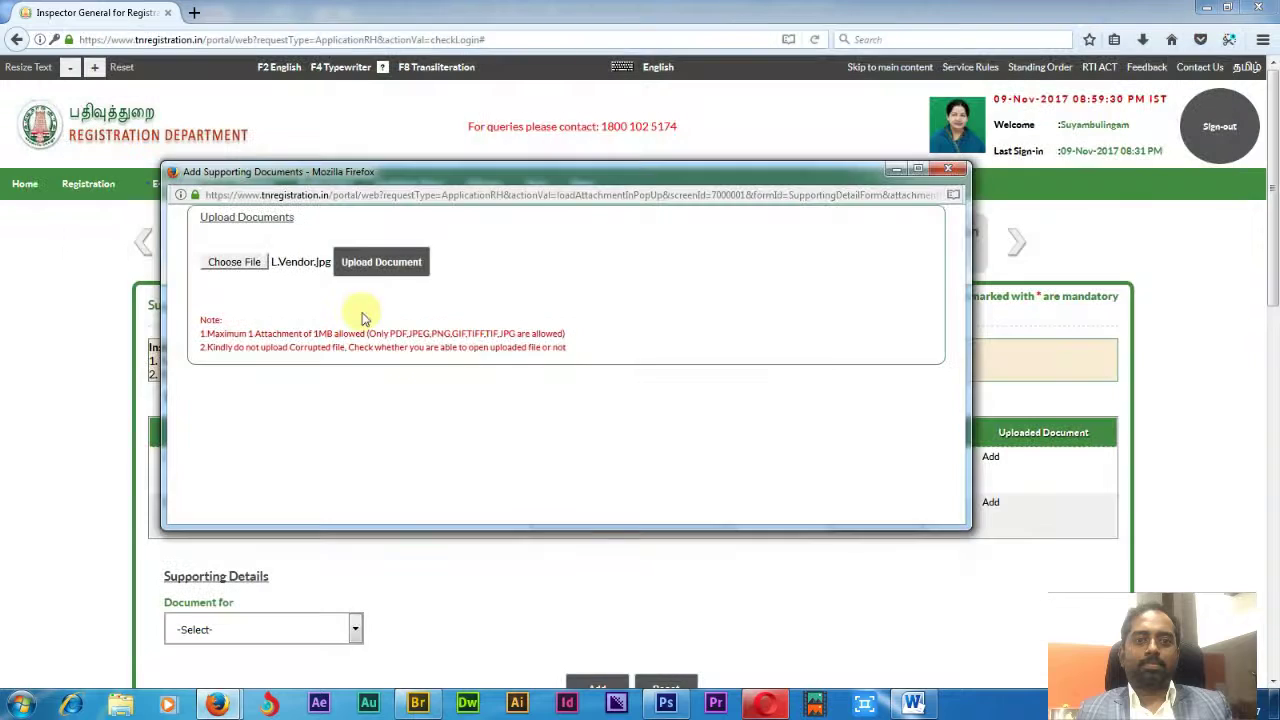
pyautogui.click(366, 266)
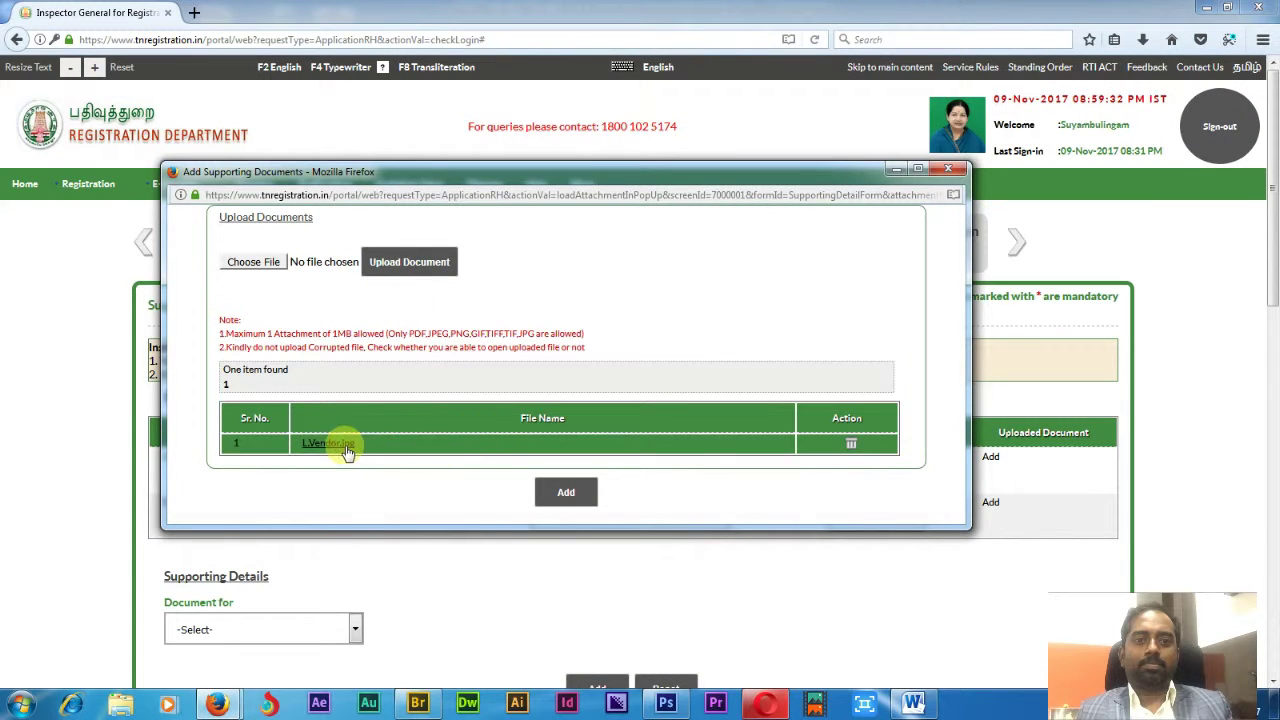
pyautogui.click(587, 494)
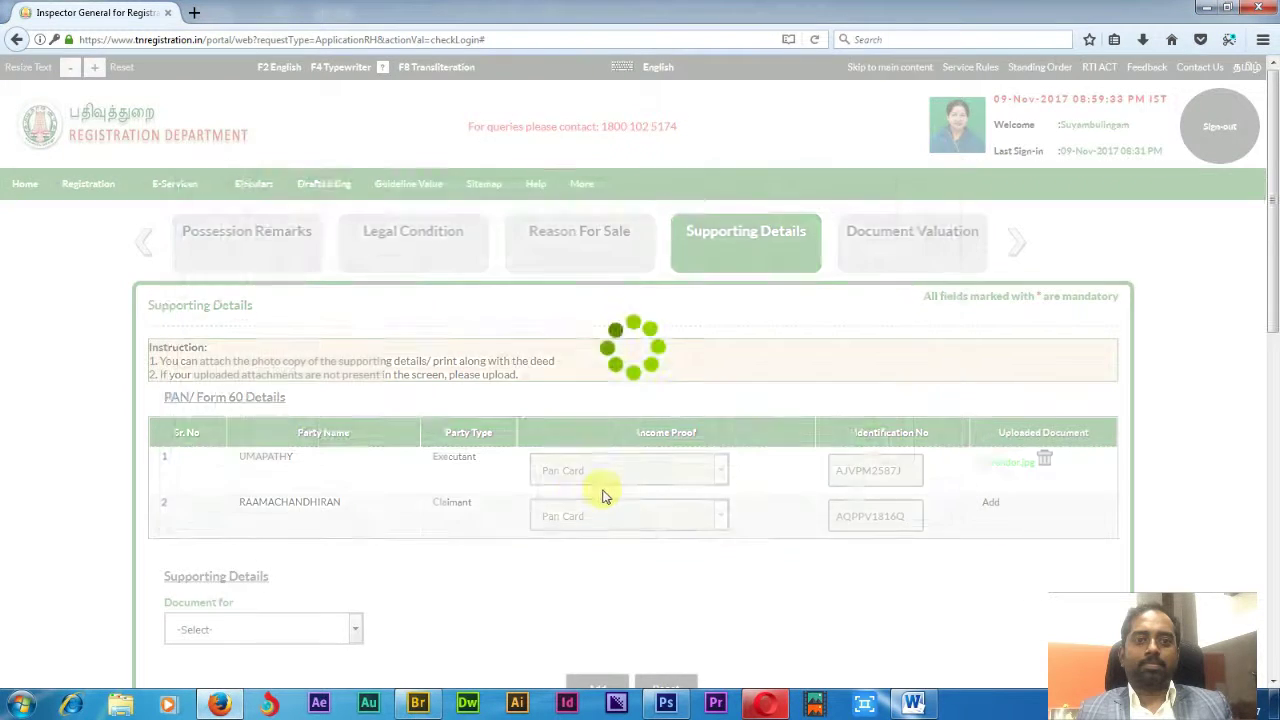
# Open the uploaded L.Vendor.jpg in the image viewer to verify it, then close it
pyautogui.scroll(-3, 1005, 328)
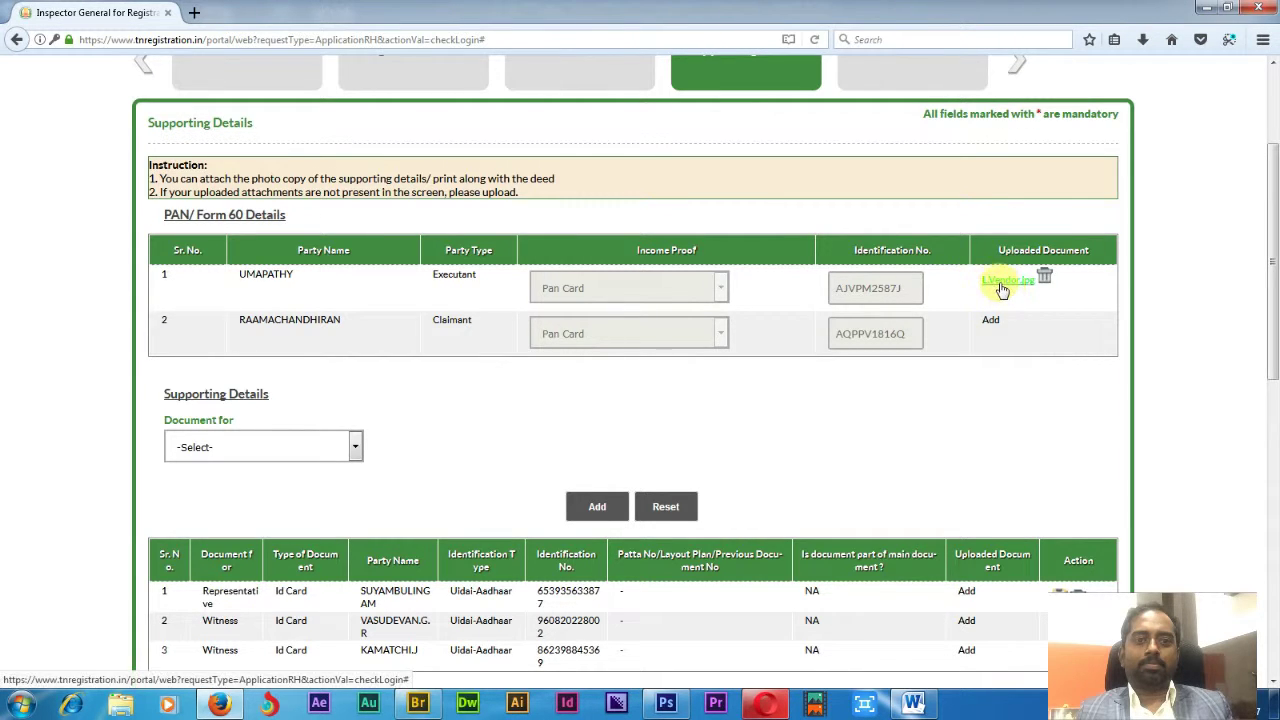
pyautogui.click(995, 281)
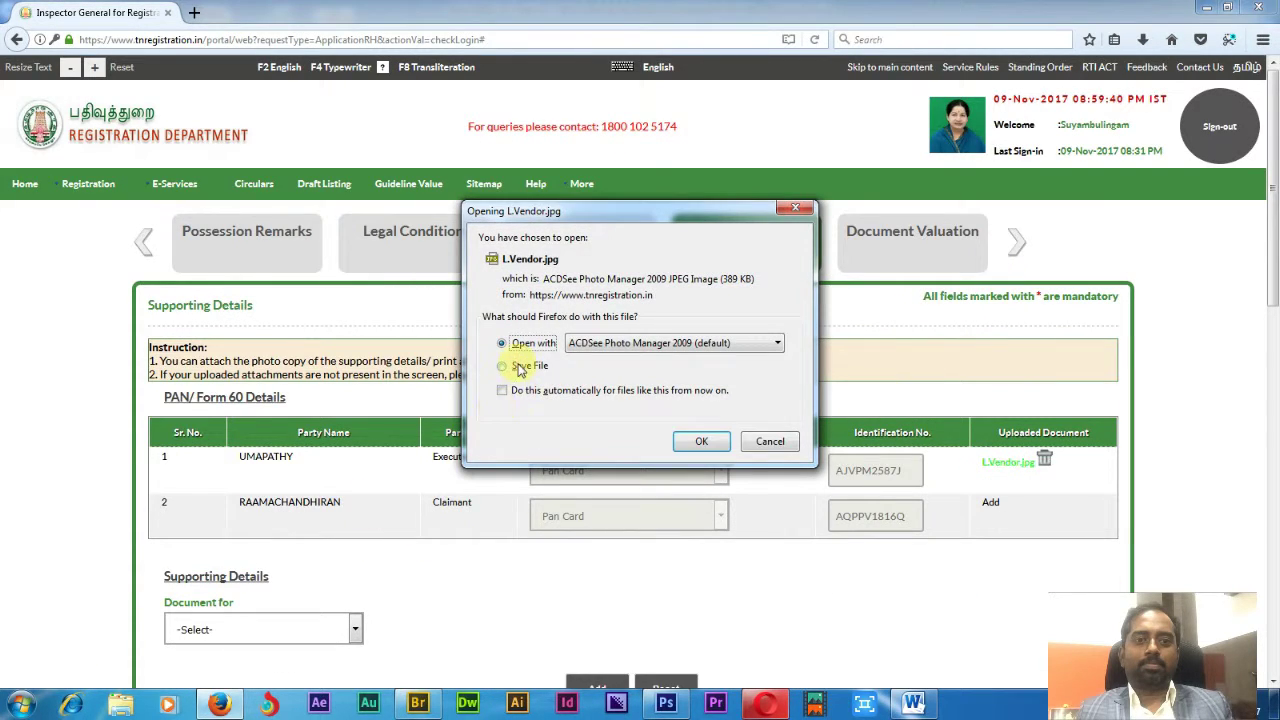
pyautogui.click(697, 442)
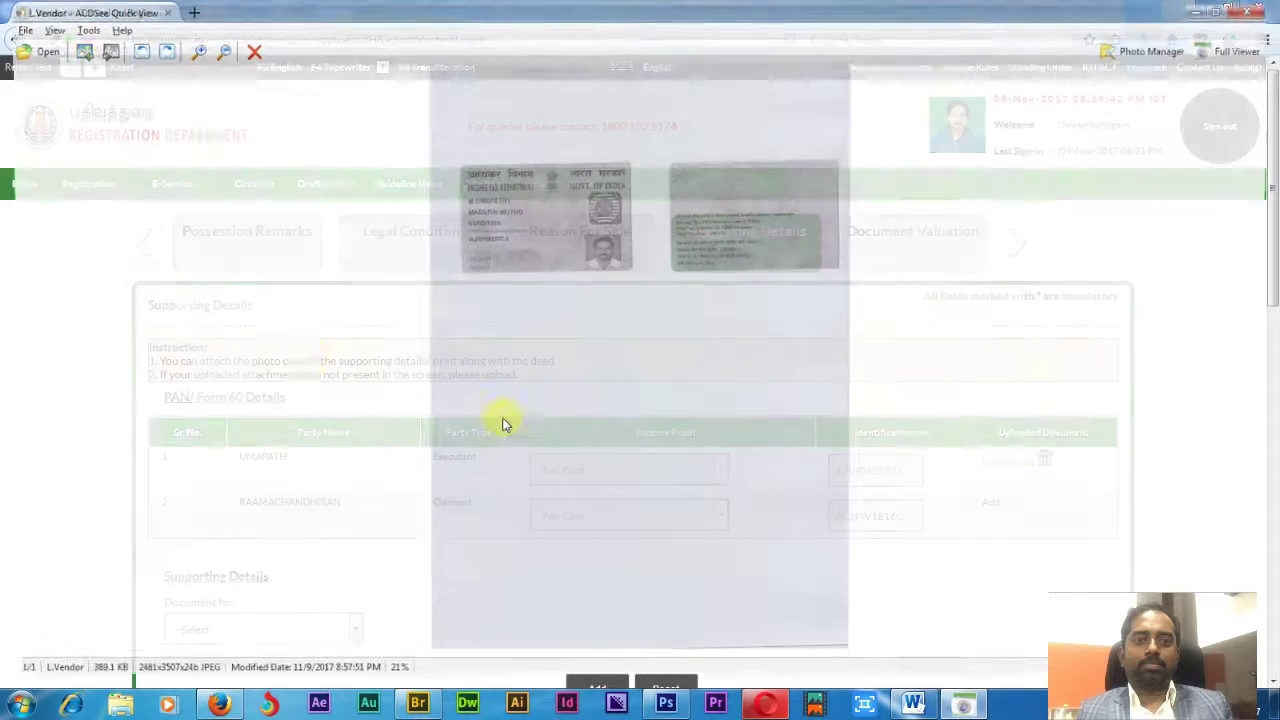
pyautogui.click(1266, 7)
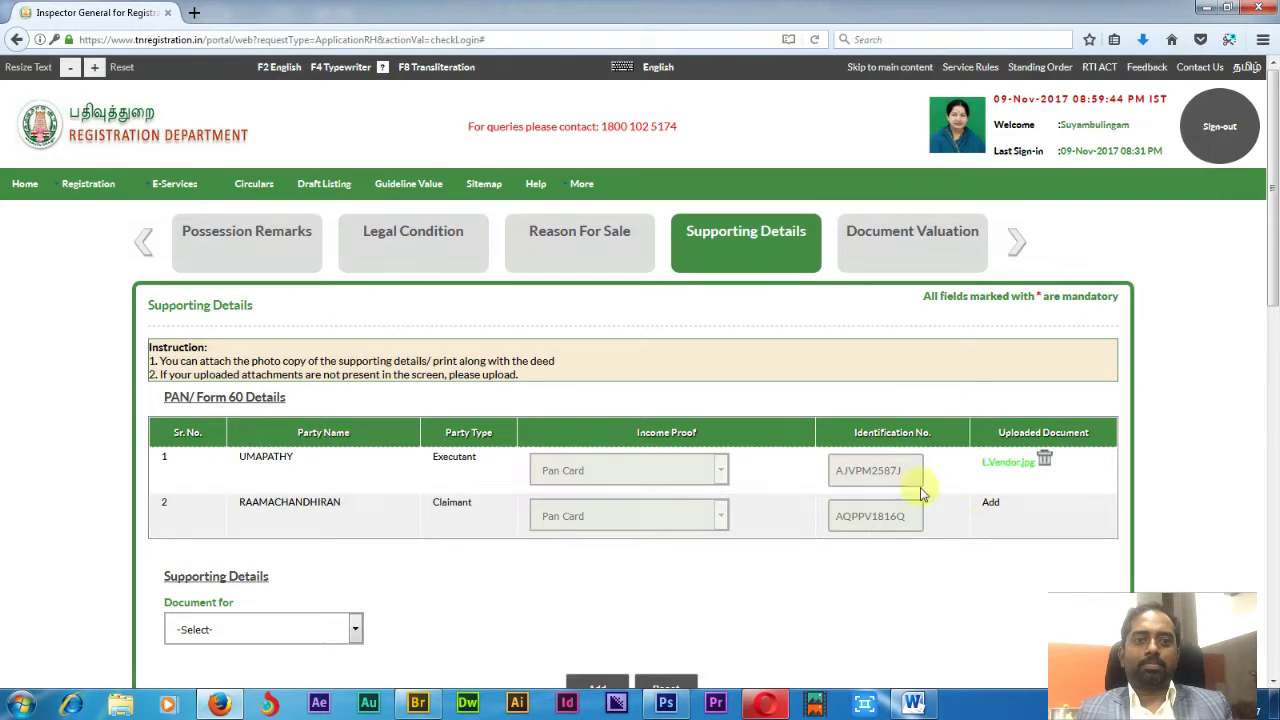
# Upload Purchse.jpg as the claimant's PAN card document
pyautogui.scroll(-2, 978, 526)
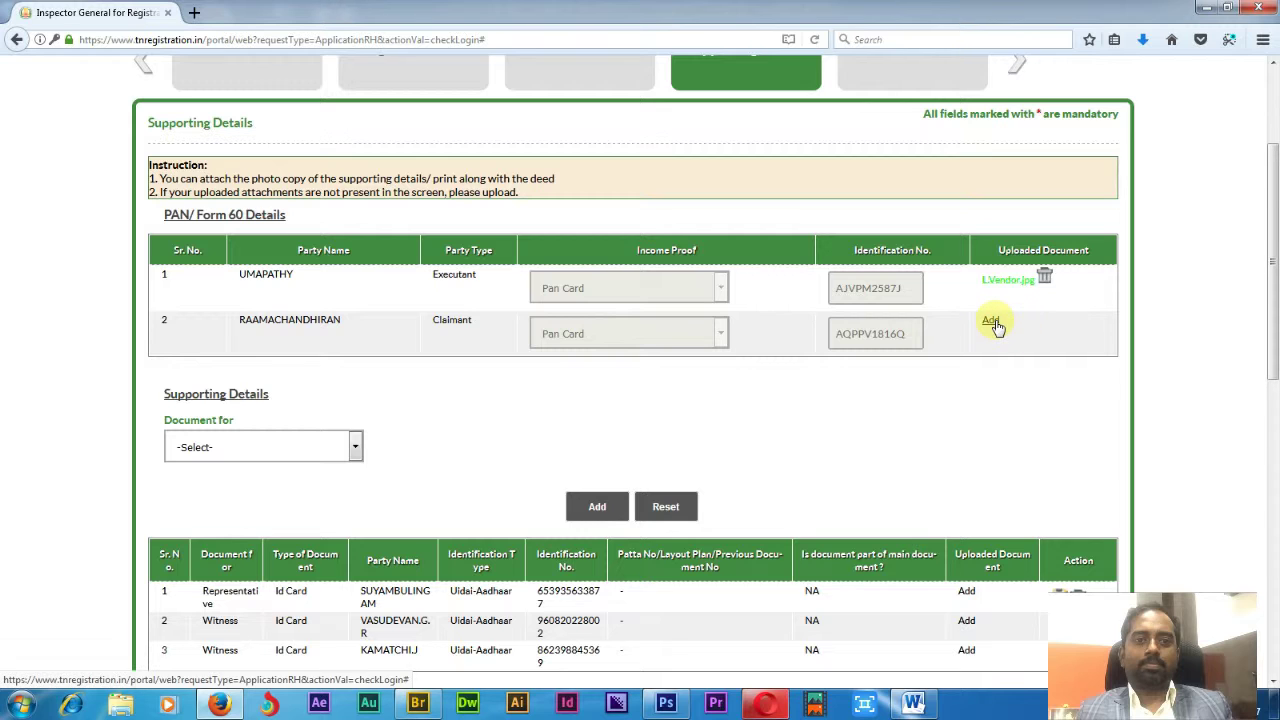
pyautogui.click(990, 321)
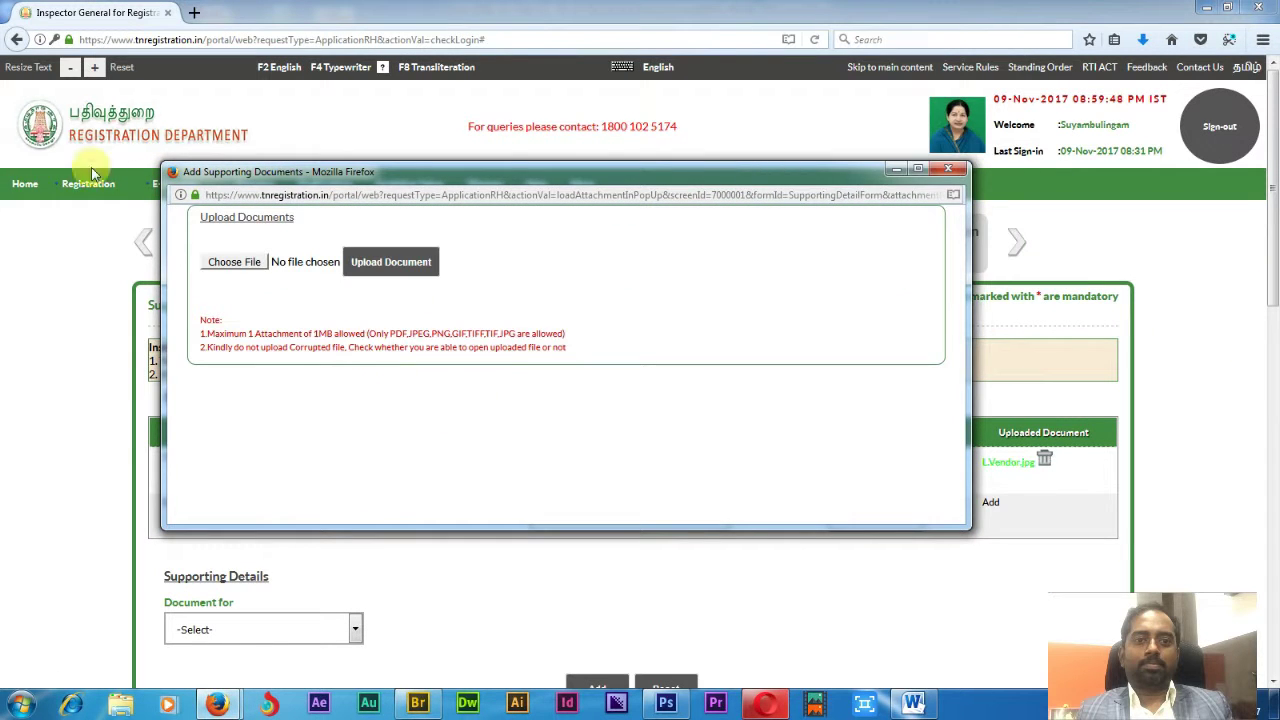
pyautogui.click(228, 264)
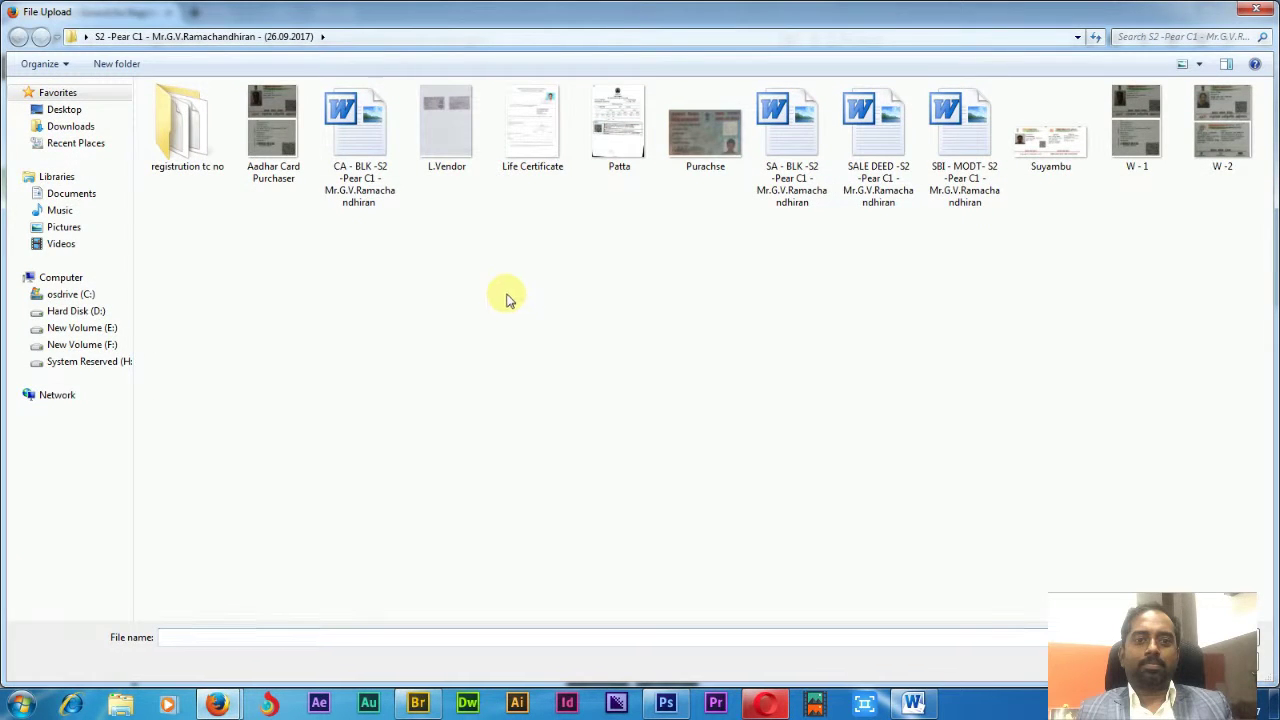
pyautogui.click(703, 155)
pyautogui.press('Return')
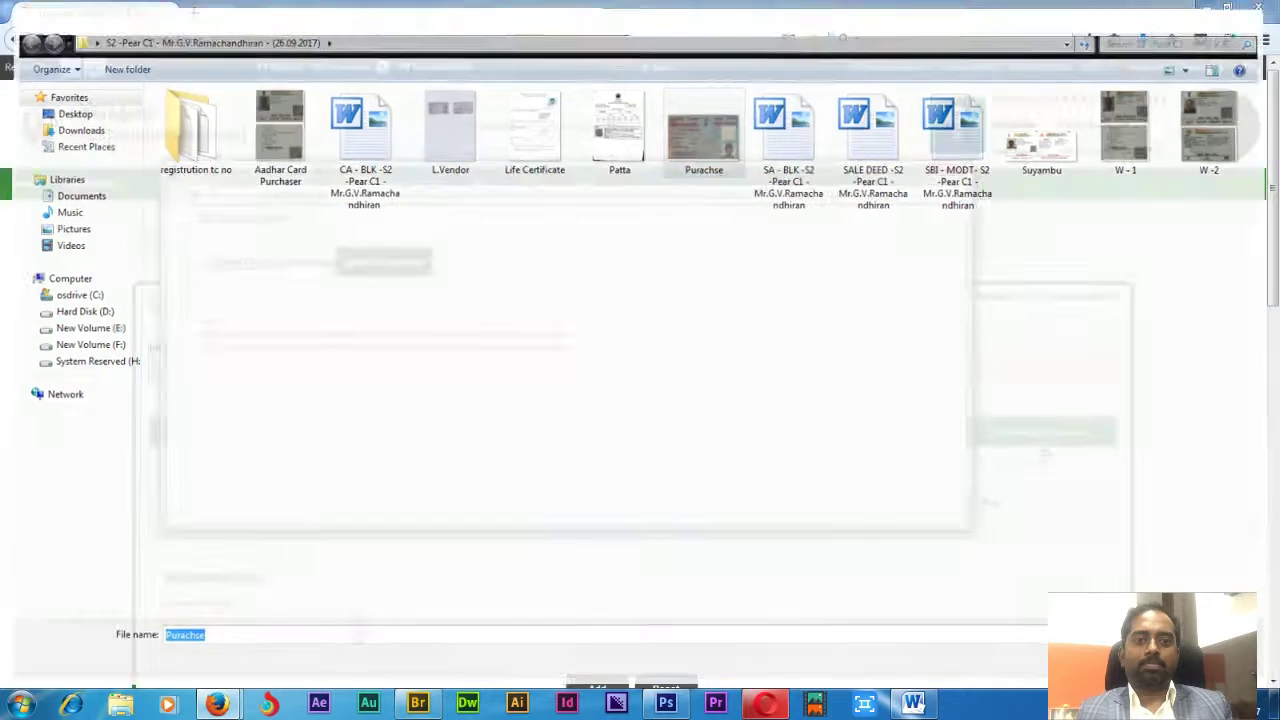
pyautogui.click(386, 268)
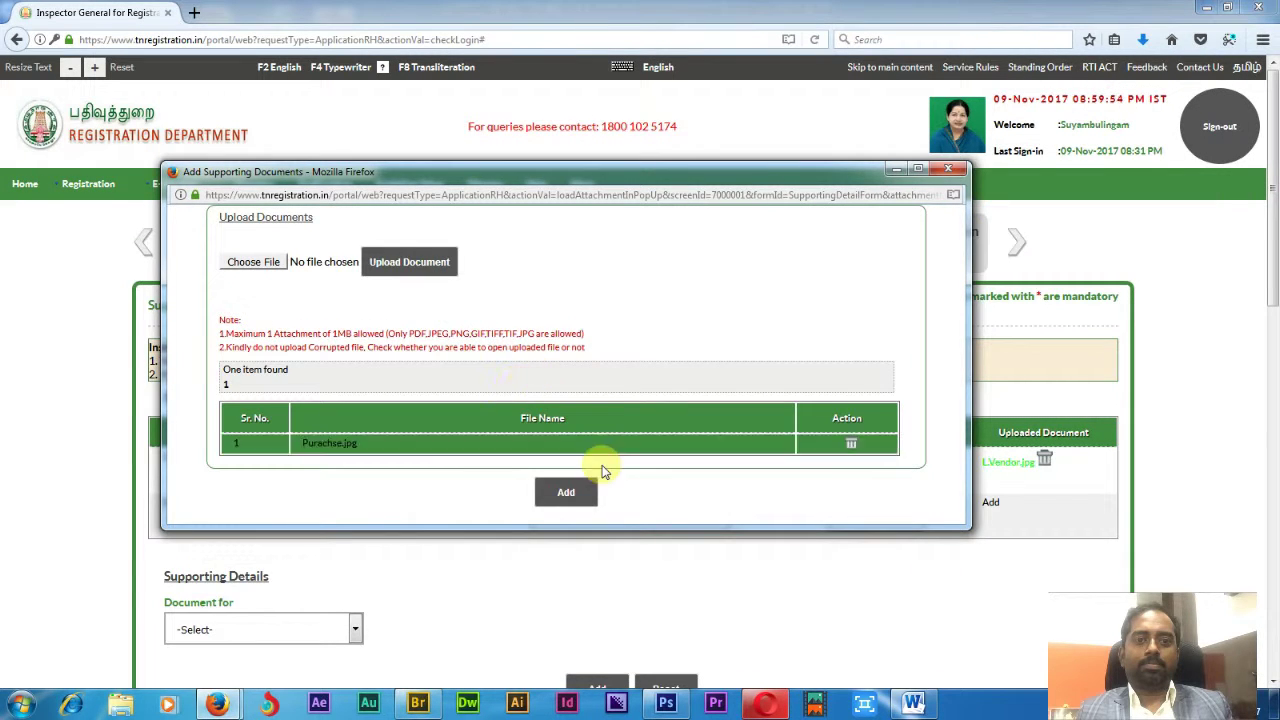
pyautogui.click(569, 491)
pyautogui.scroll(-3, 1030, 392)
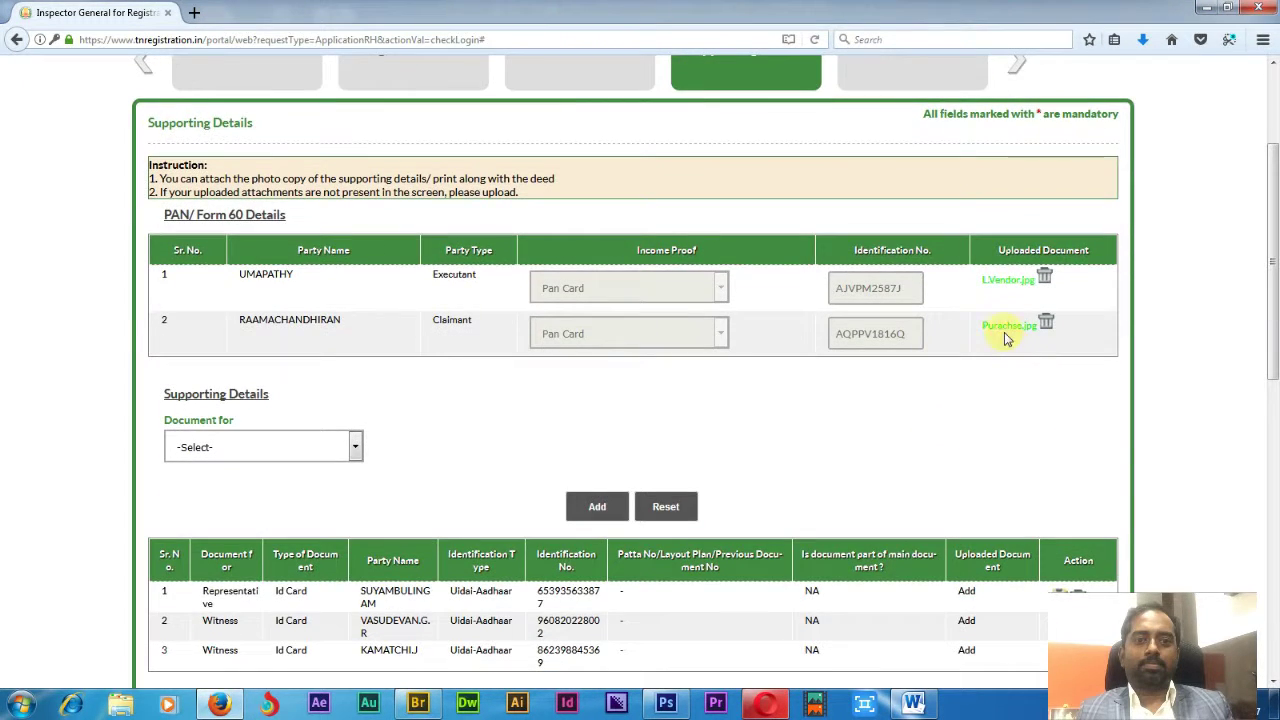
# Upload the representative's Aadhaar ID card image to the first supporting-details row
pyautogui.scroll(-4, 434, 480)
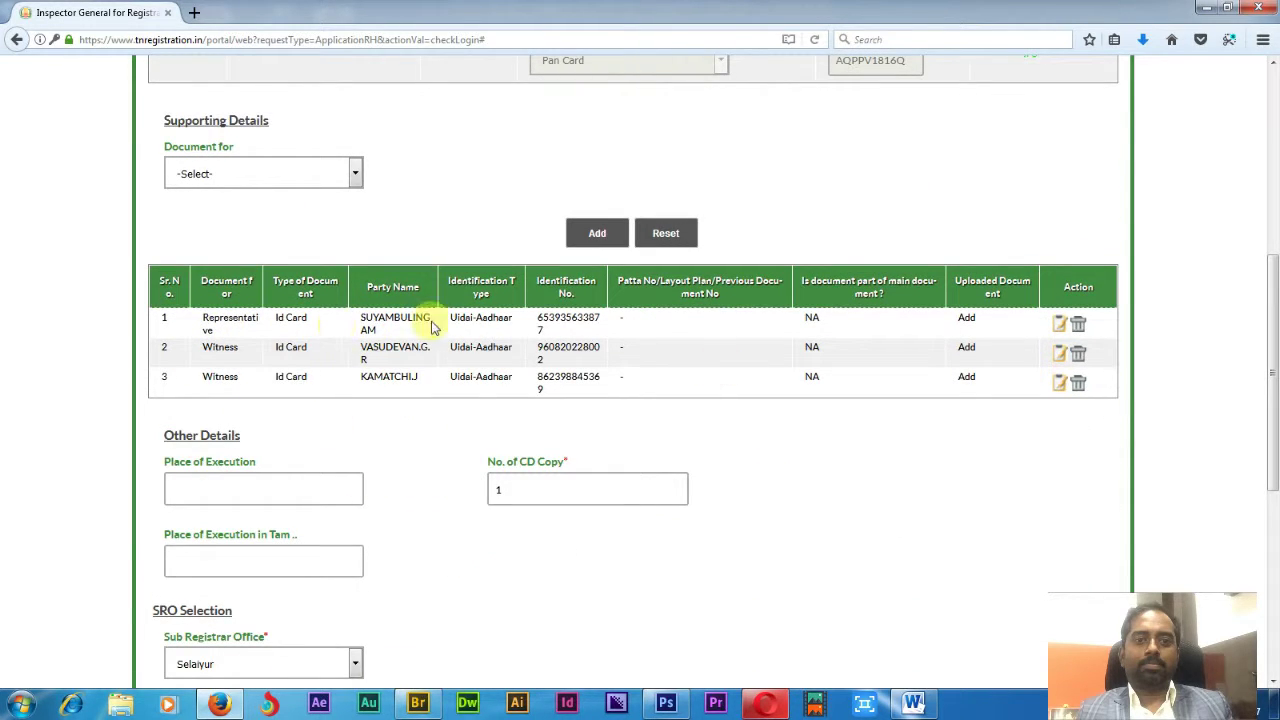
pyautogui.click(966, 319)
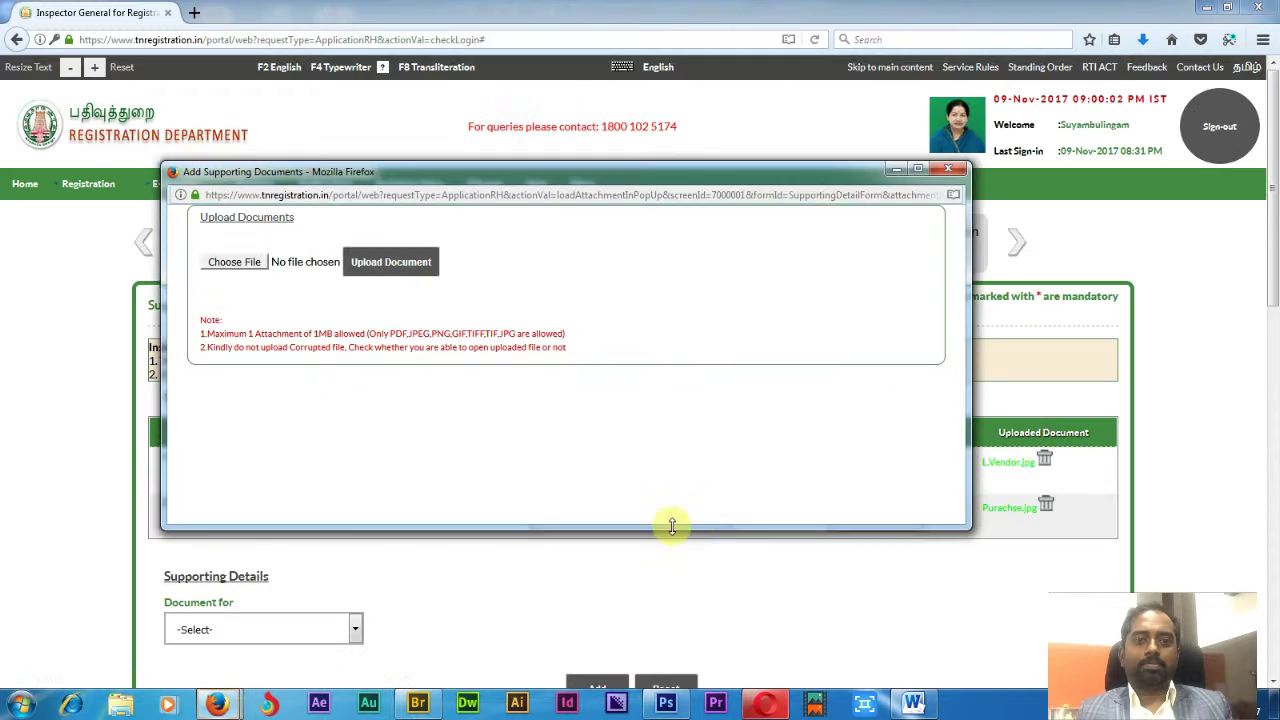
pyautogui.click(243, 263)
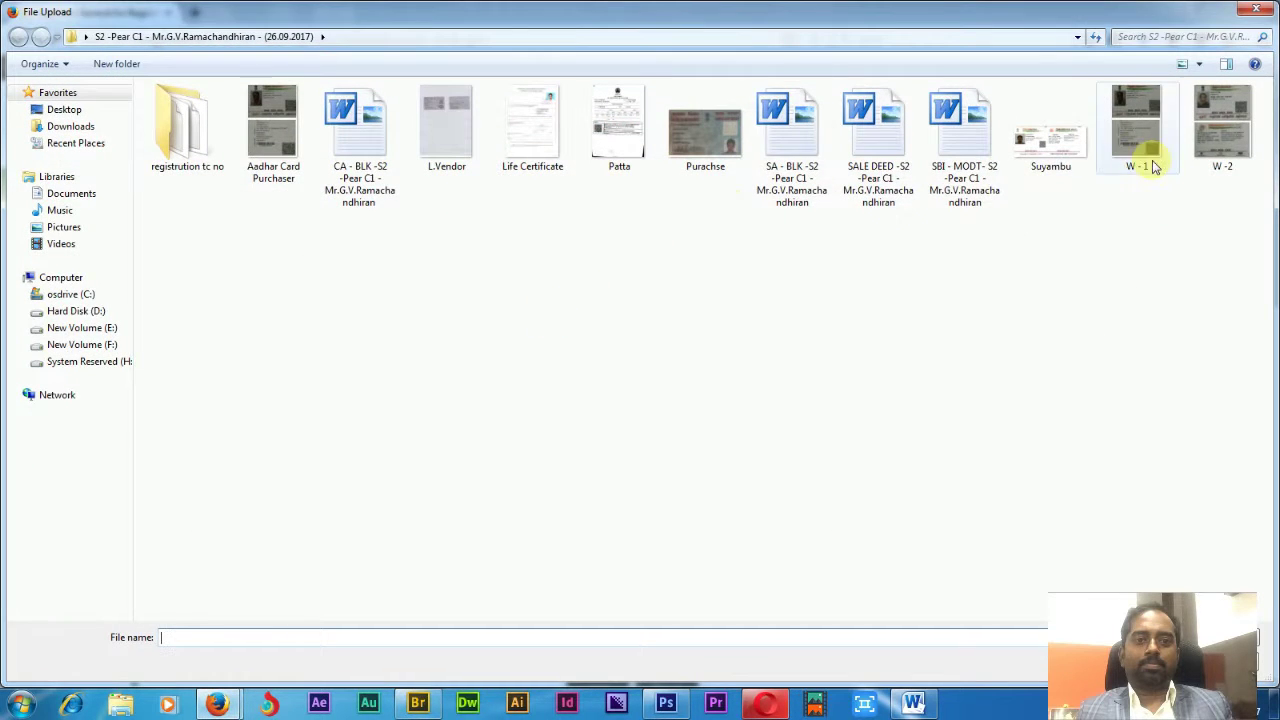
pyautogui.click(1050, 150)
pyautogui.click(1130, 665)
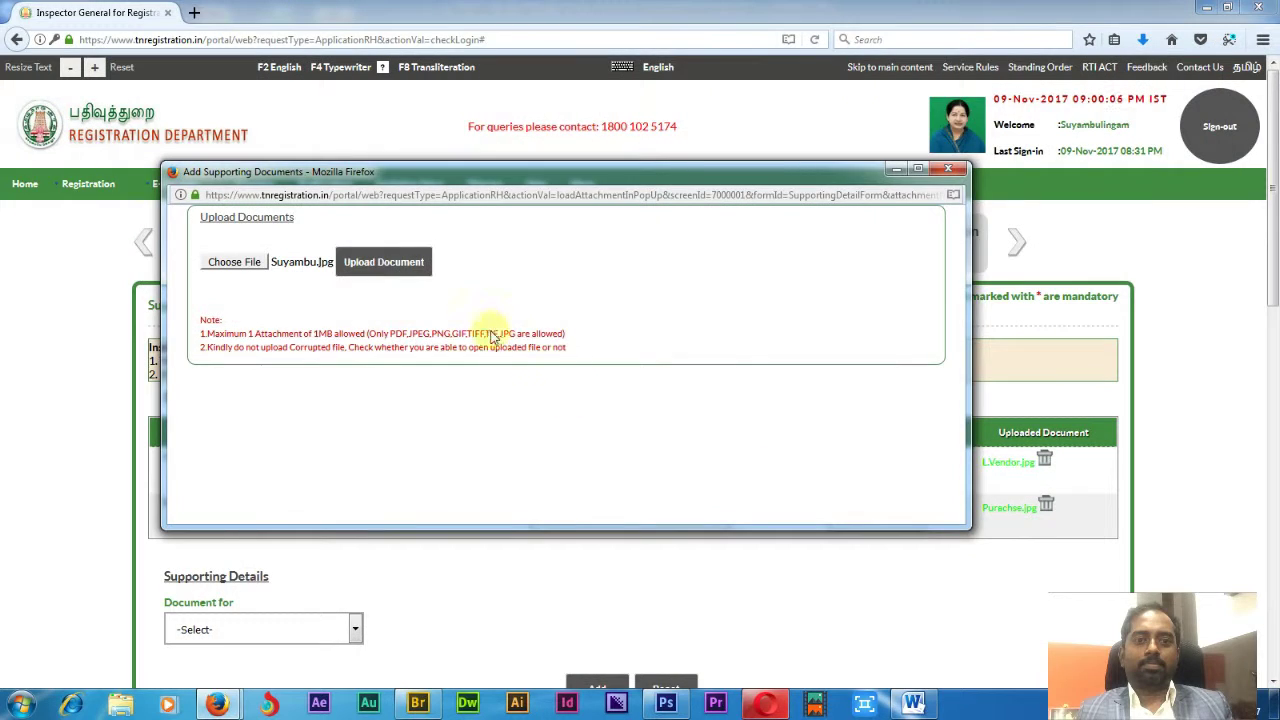
pyautogui.click(419, 265)
pyautogui.click(571, 491)
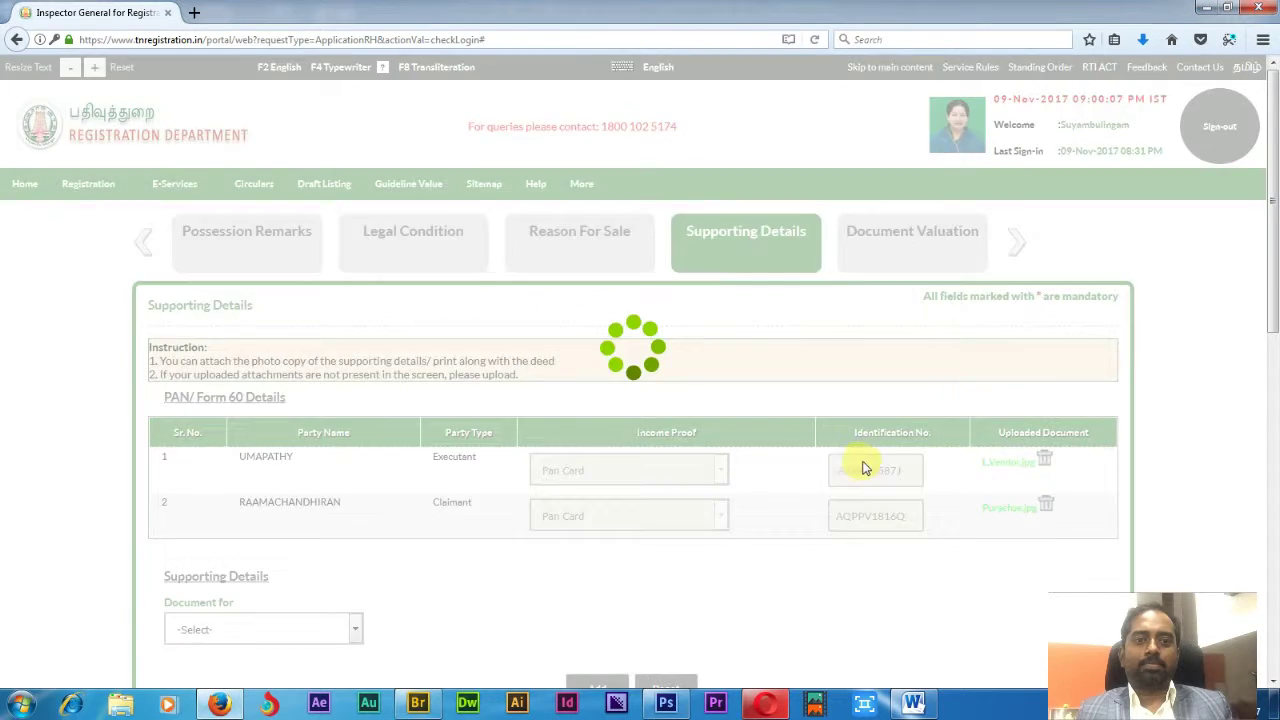
# Upload W-1.jpg as the first witness's ID card
pyautogui.scroll(-3, 990, 430)
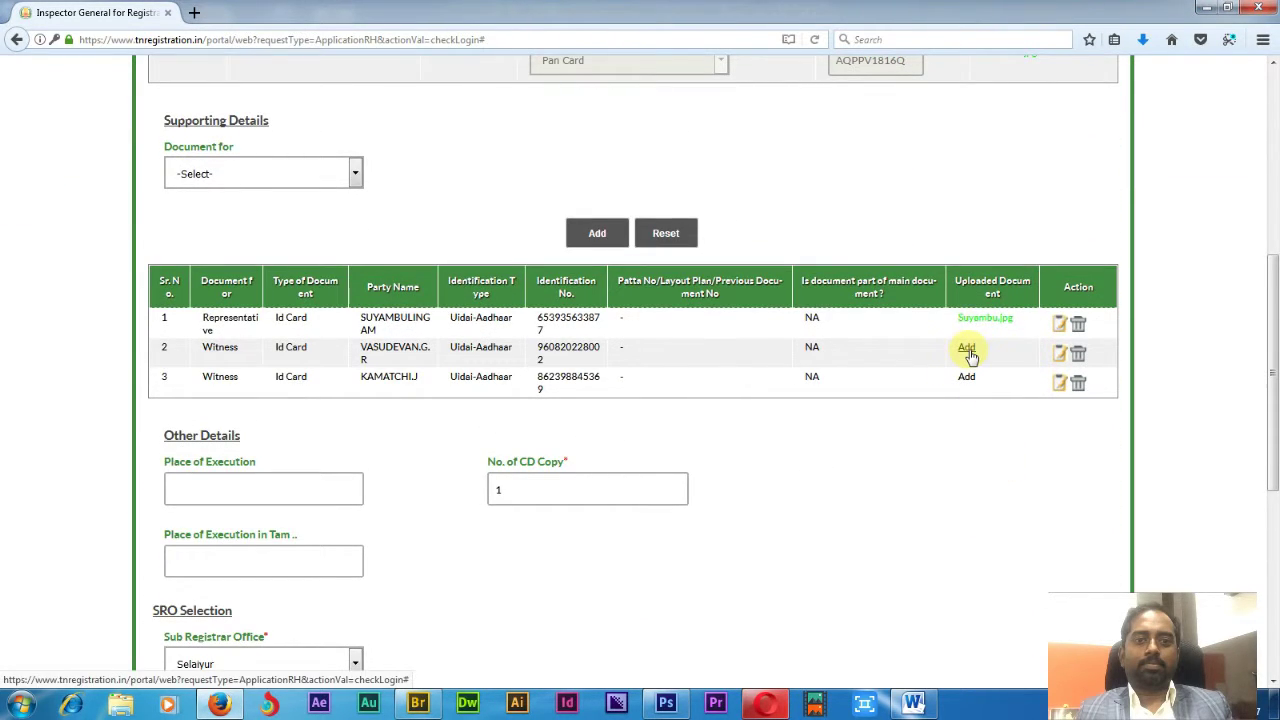
pyautogui.click(967, 349)
pyautogui.click(240, 264)
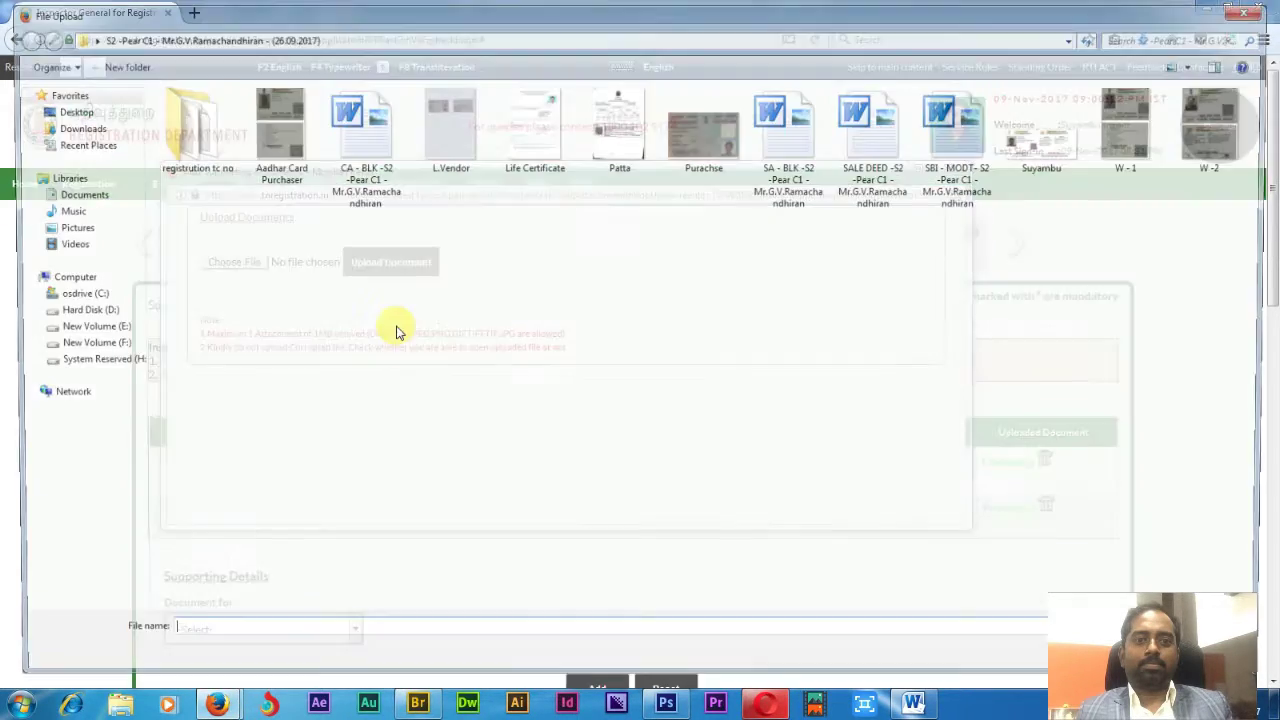
pyautogui.click(1137, 120)
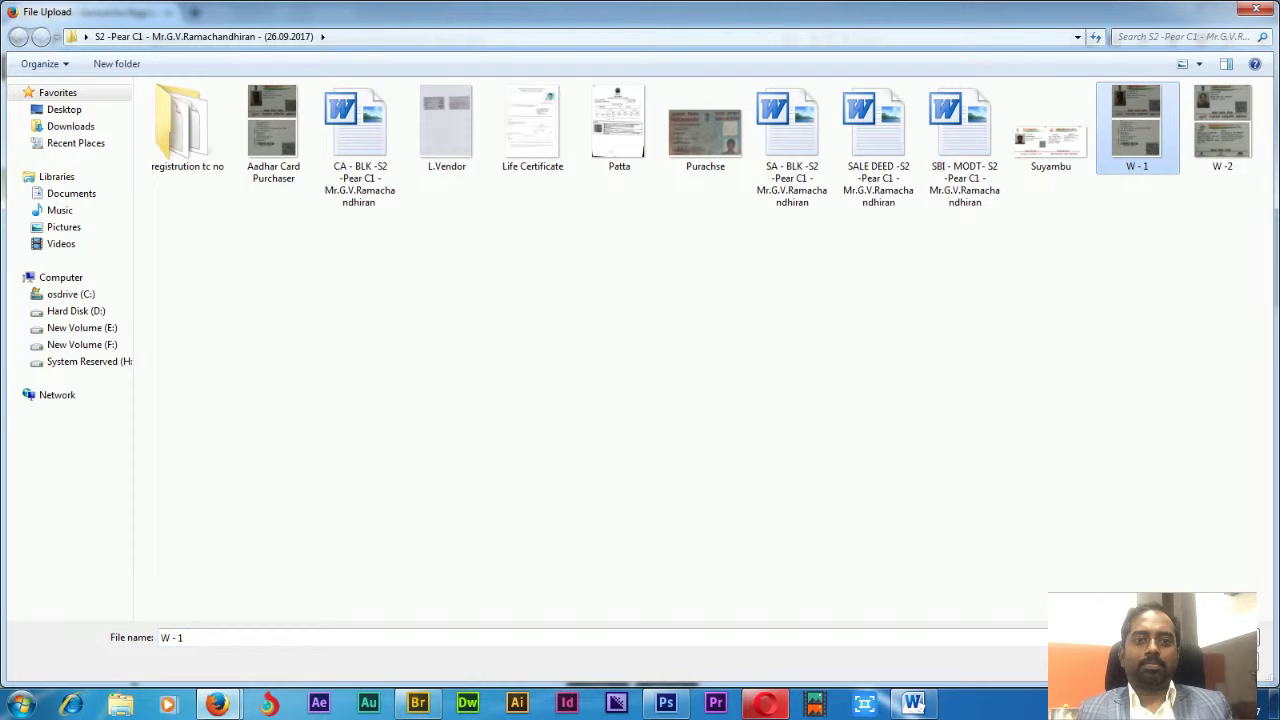
pyautogui.click(1110, 666)
pyautogui.click(418, 268)
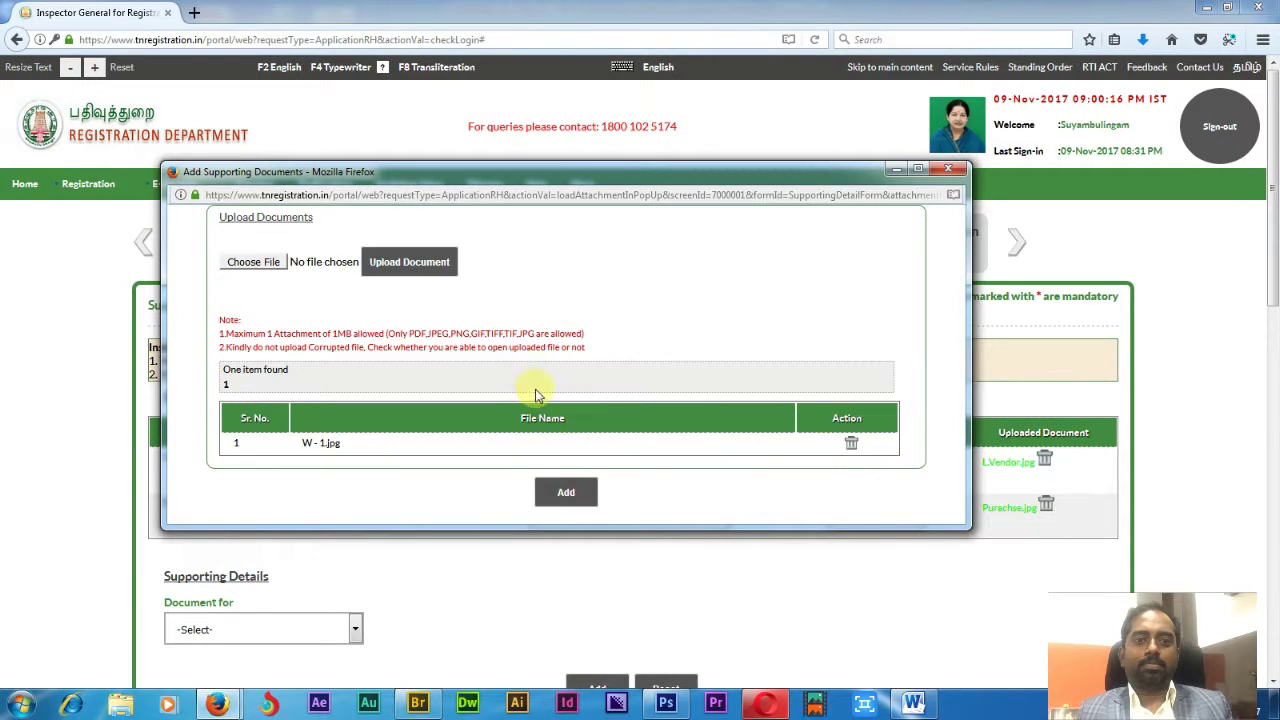
pyautogui.click(566, 492)
# Upload W -2.jpg as the second witness's ID card
pyautogui.scroll(-5, 632, 484)
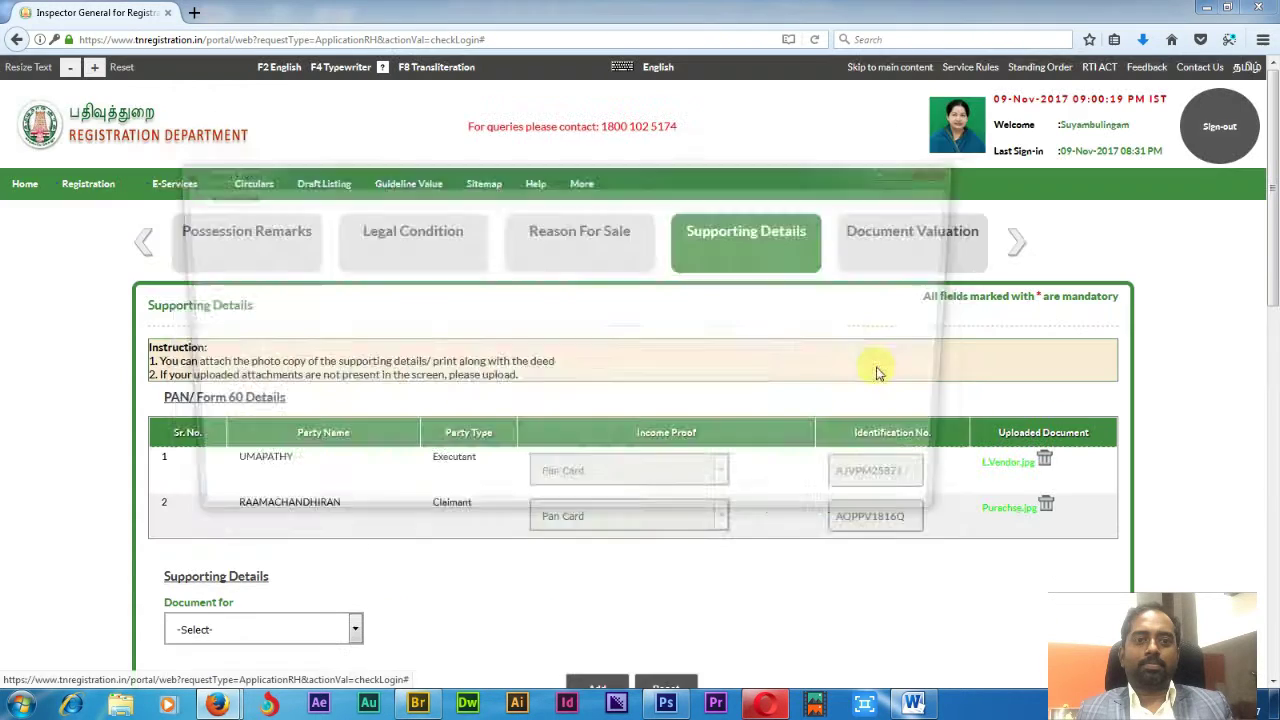
pyautogui.click(966, 377)
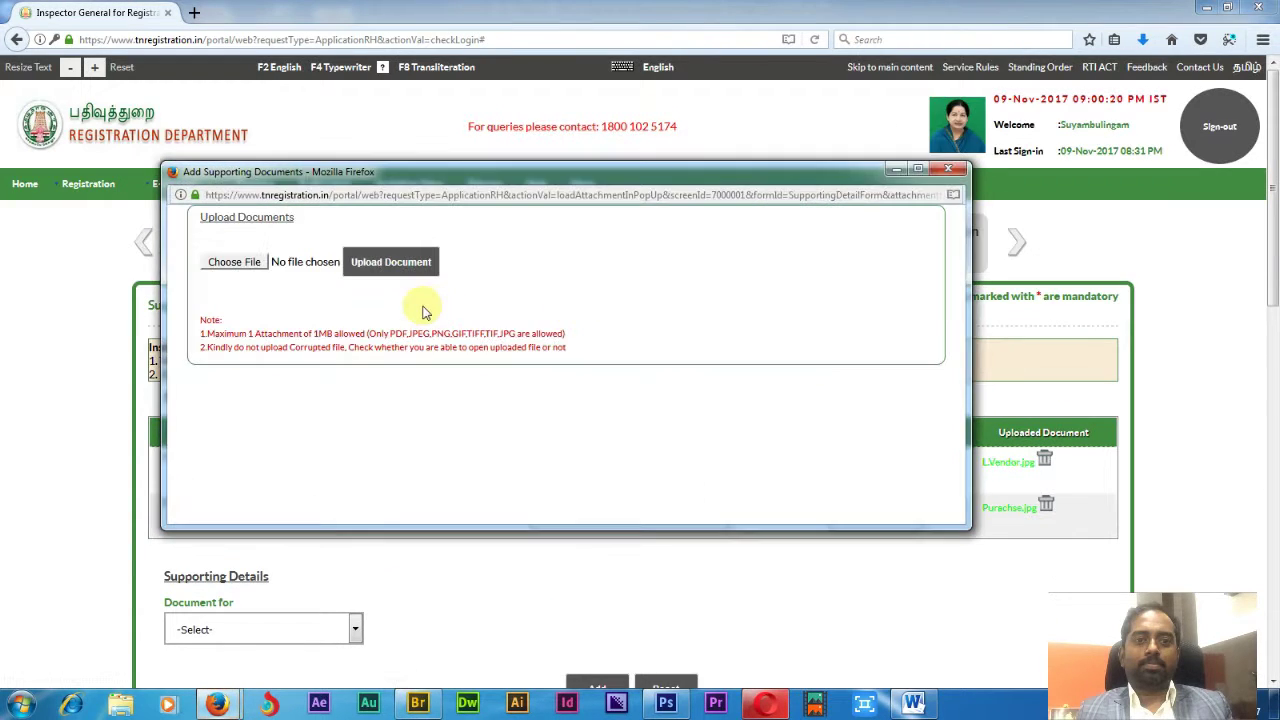
pyautogui.click(248, 262)
pyautogui.click(1229, 150)
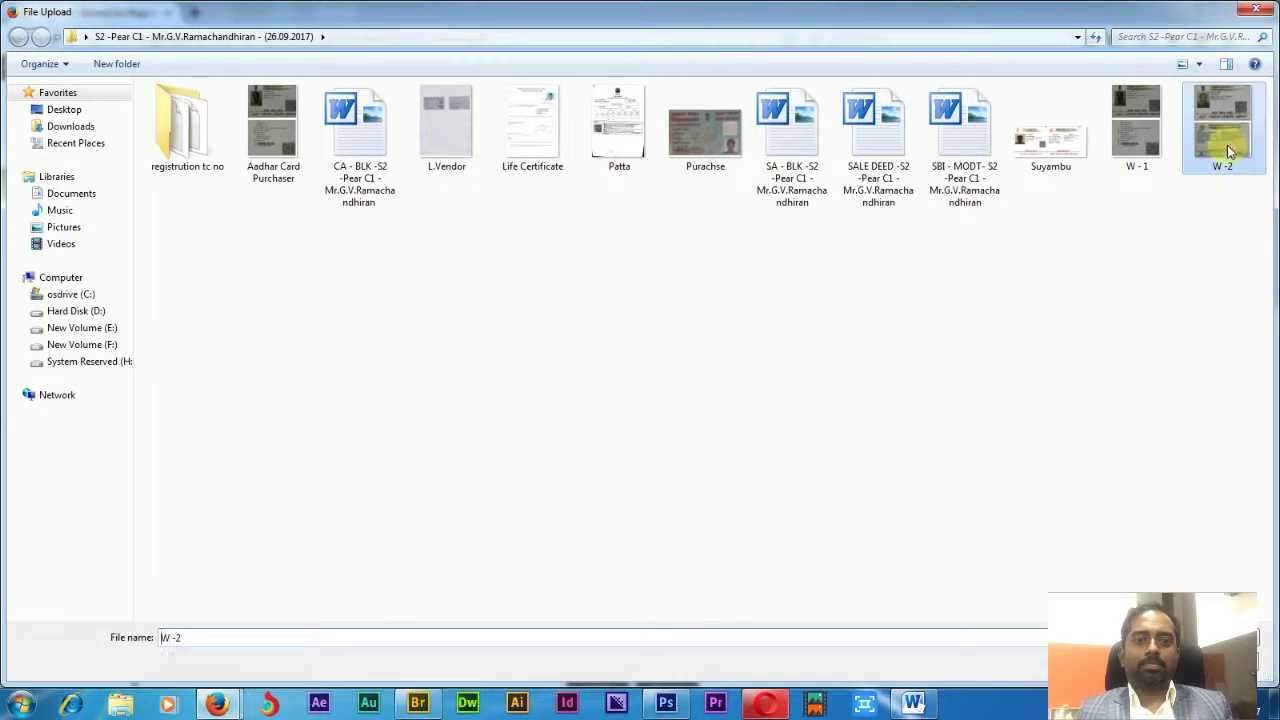
pyautogui.click(1140, 665)
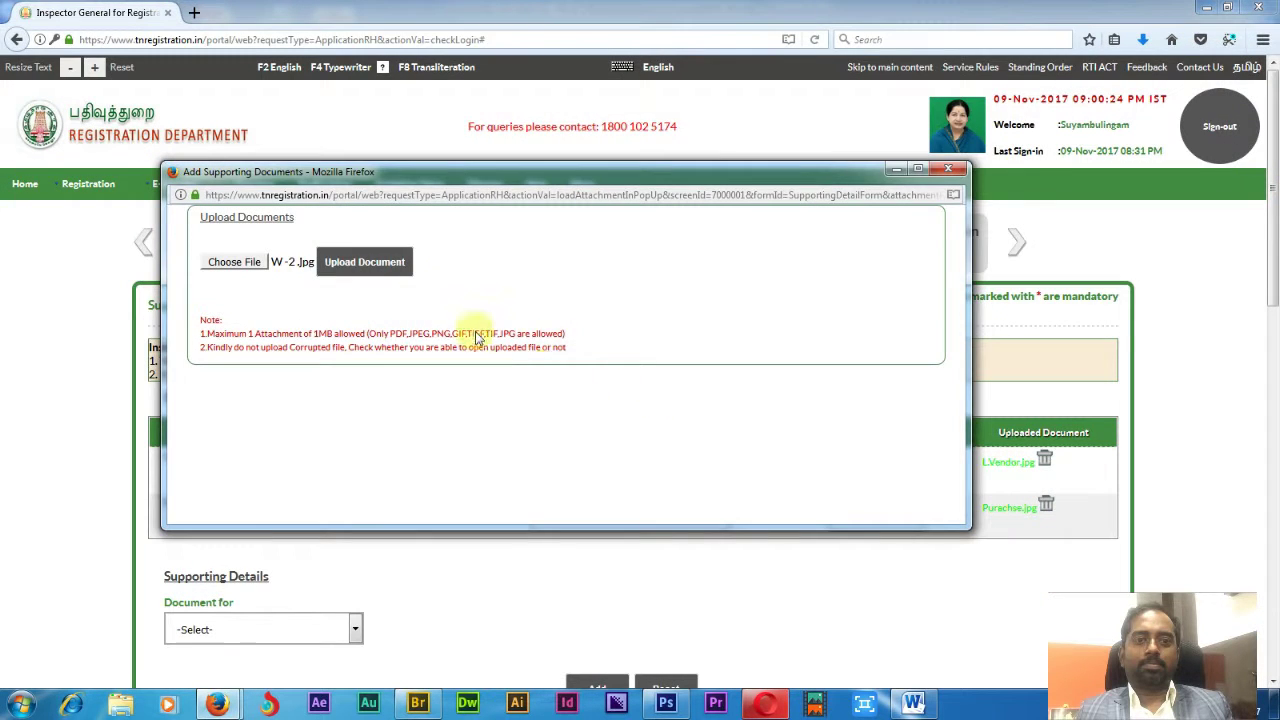
pyautogui.click(409, 262)
pyautogui.click(566, 492)
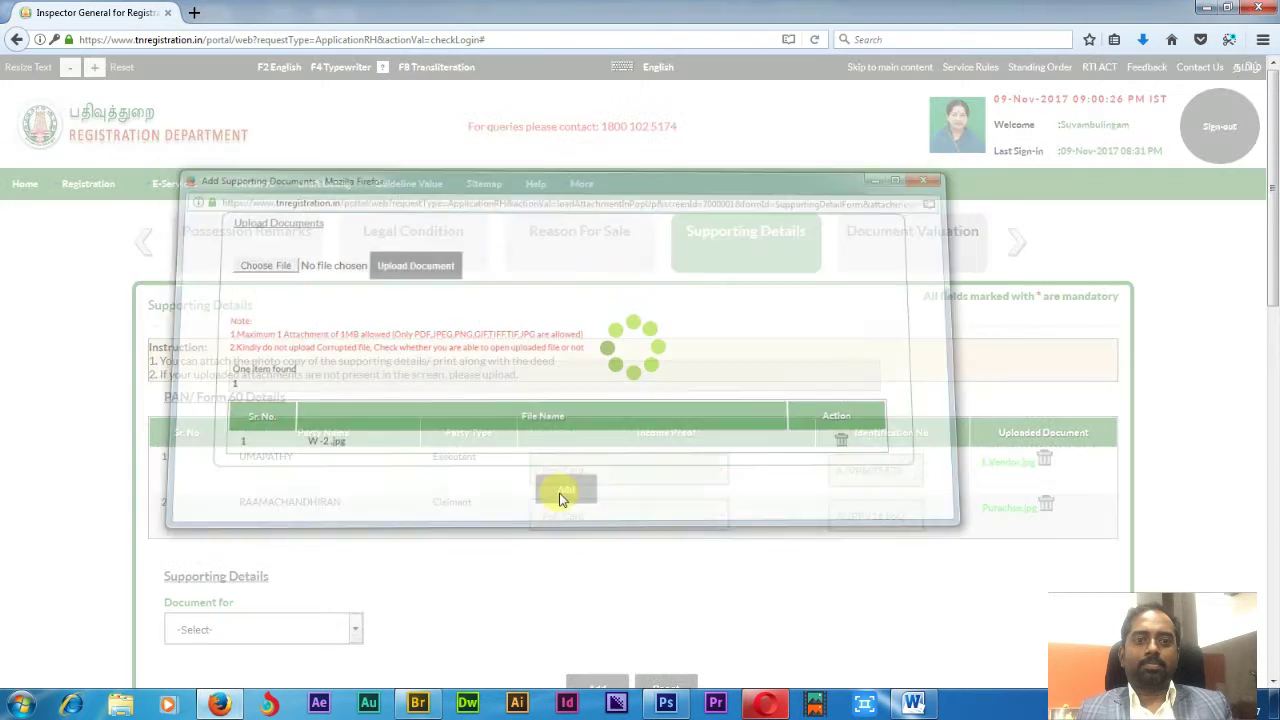
# Review the completed Supporting Details table and open the document purpose choices
pyautogui.scroll(-5, 566, 493)
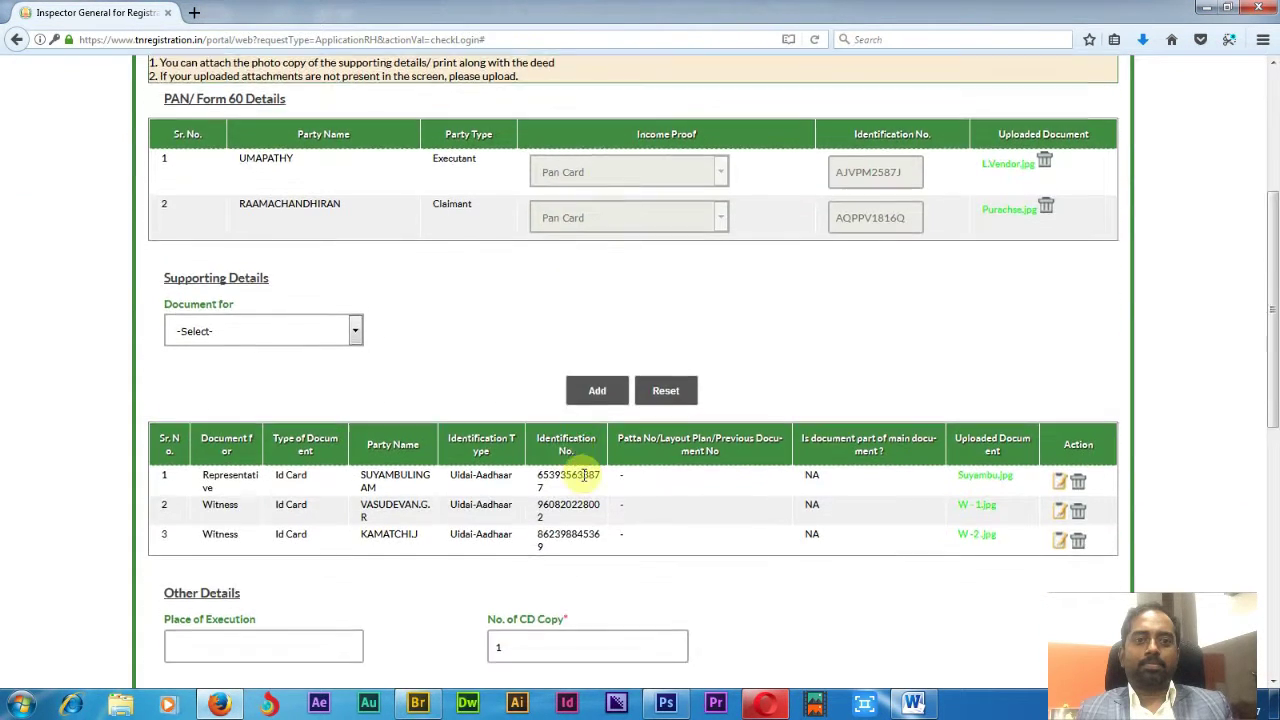
pyautogui.scroll(-2, 588, 475)
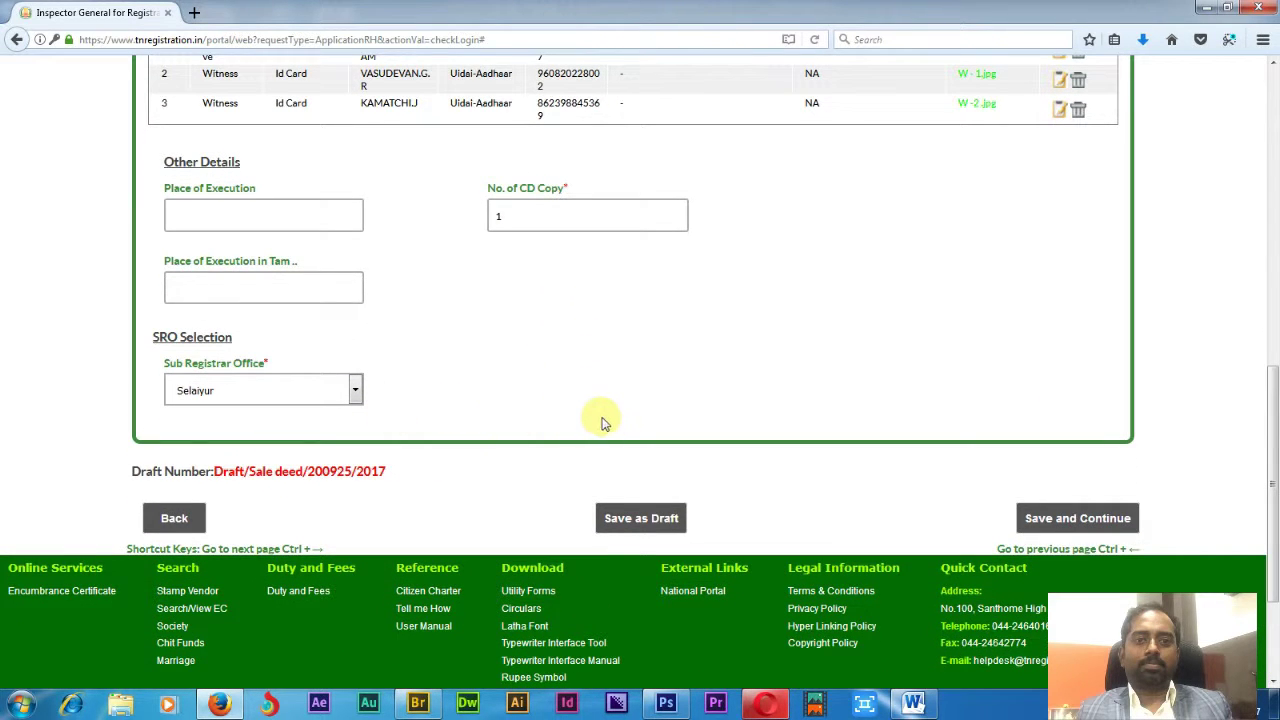
pyautogui.scroll(5, 600, 421)
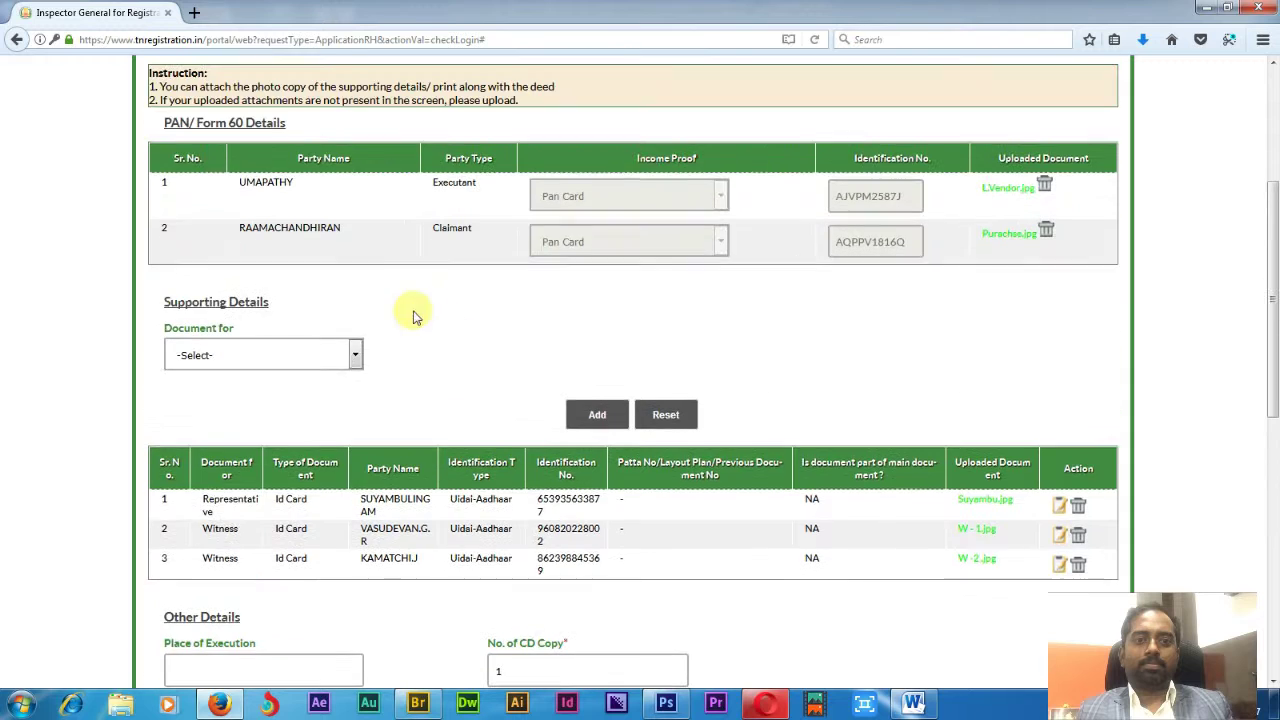
pyautogui.scroll(-1, 349, 363)
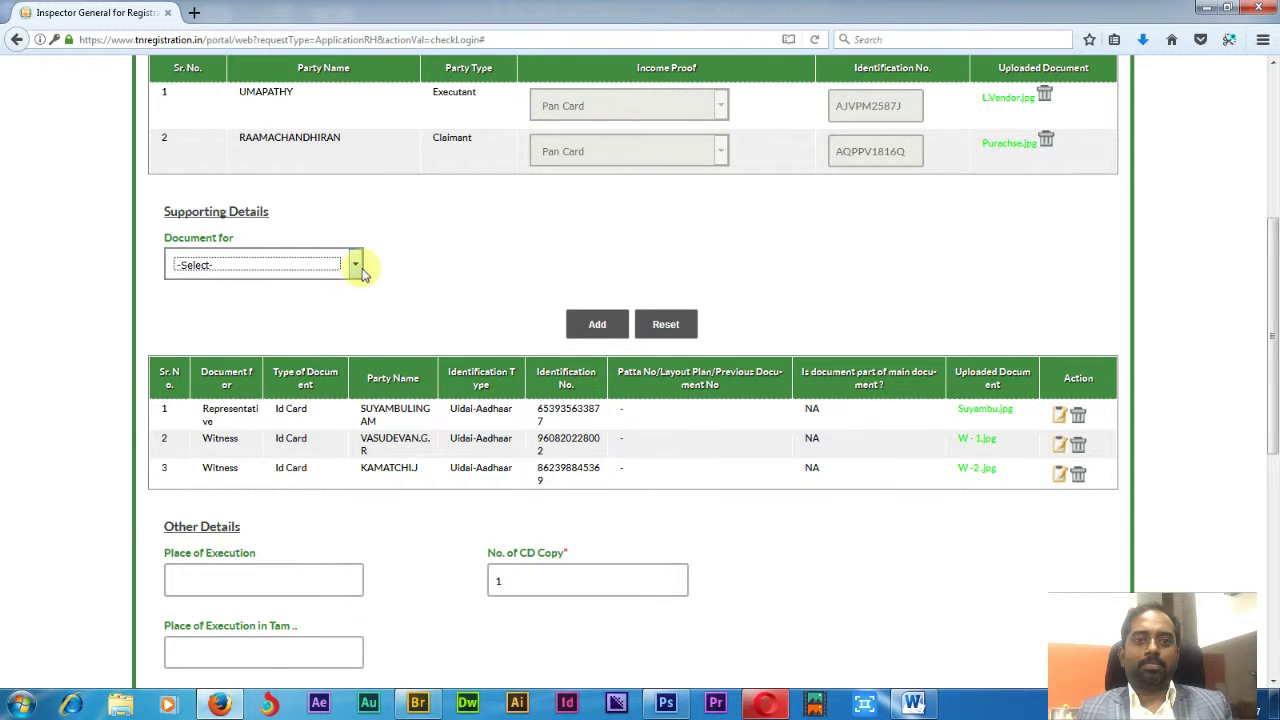
pyautogui.click(356, 266)
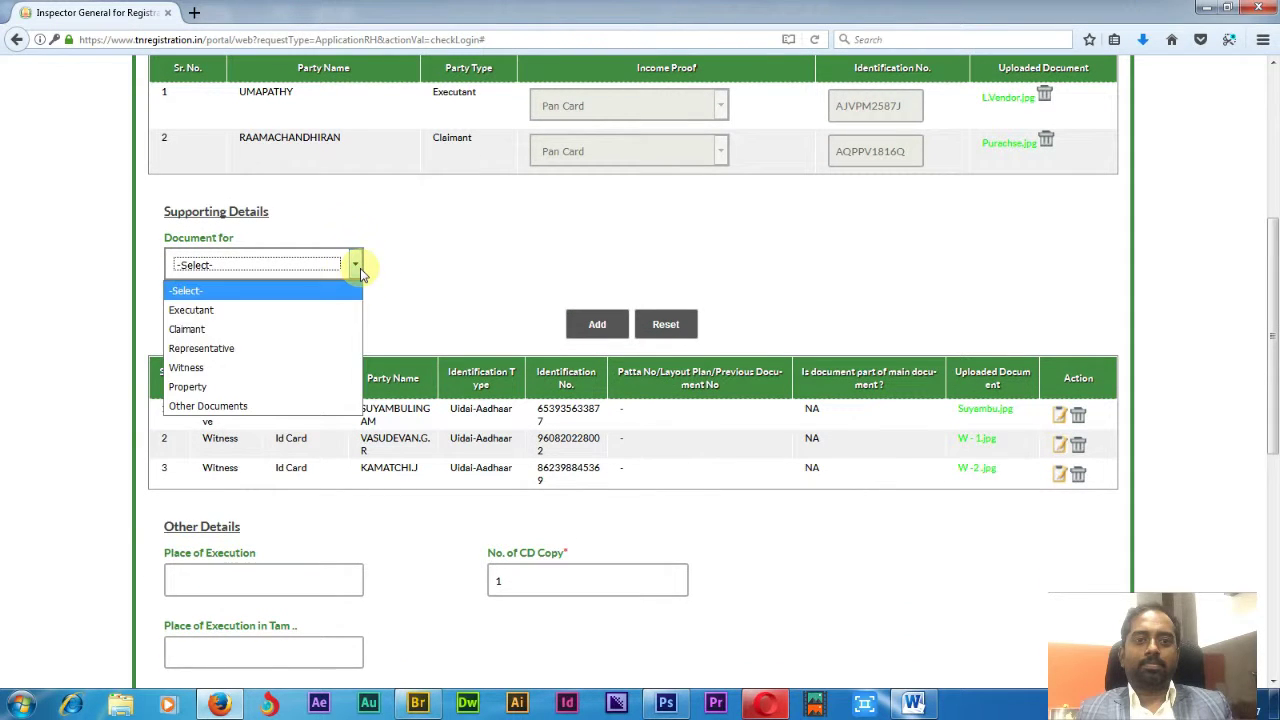
# Mark the new supporting document as a Property Patta with patta number 17454
pyautogui.click(232, 396)
pyautogui.click(358, 335)
pyautogui.click(298, 383)
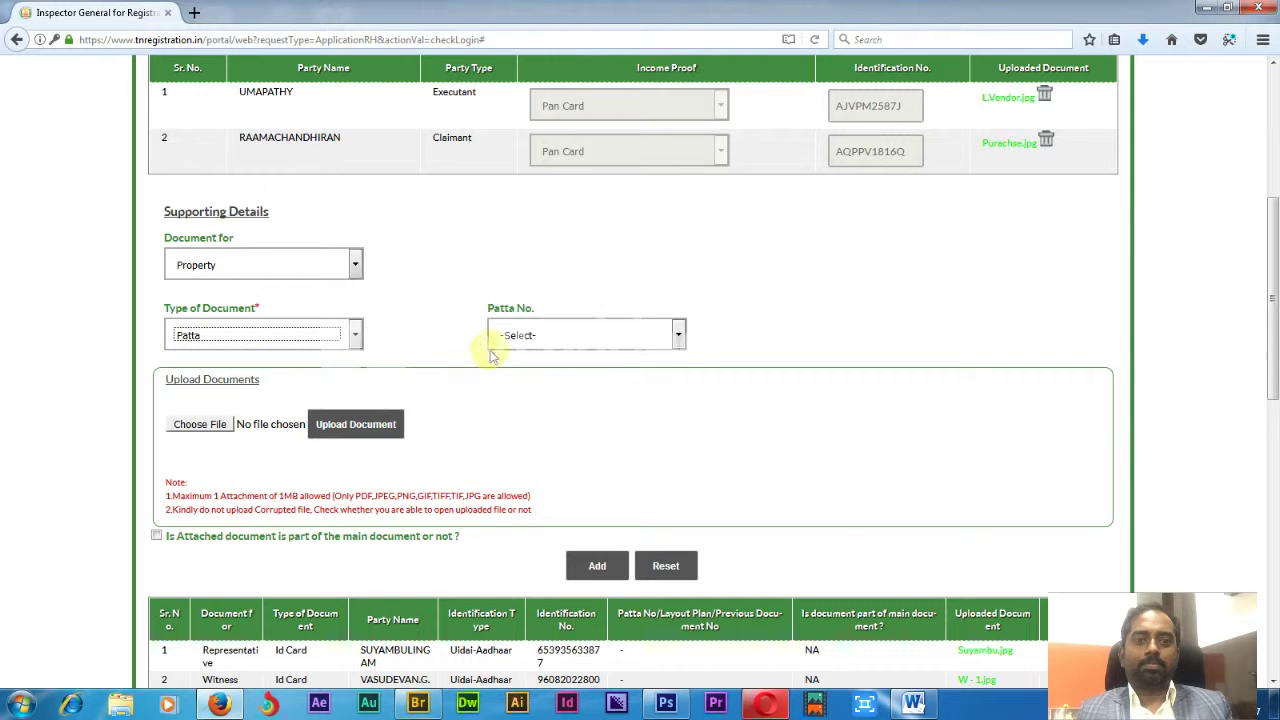
pyautogui.click(505, 338)
pyautogui.click(515, 377)
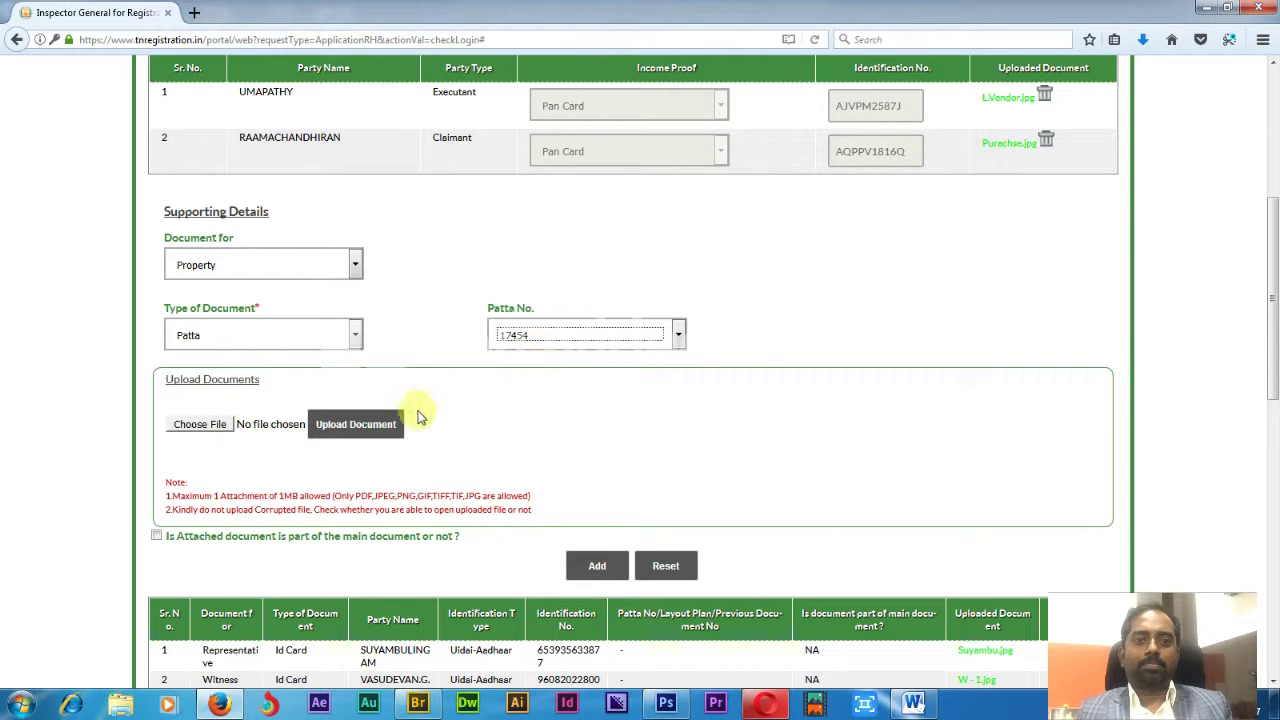
# Upload Patta.jpg and add the patta entry to the supporting details table
pyautogui.click(337, 426)
pyautogui.click(200, 424)
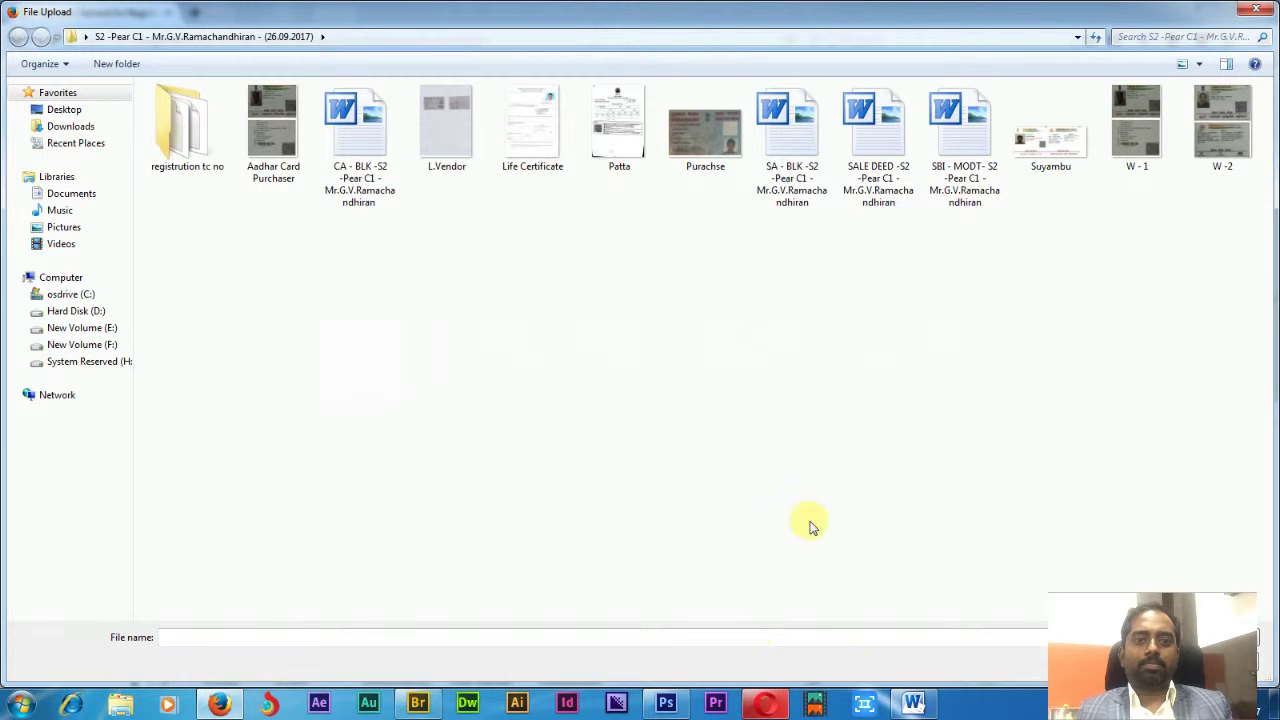
pyautogui.click(624, 133)
pyautogui.click(1130, 667)
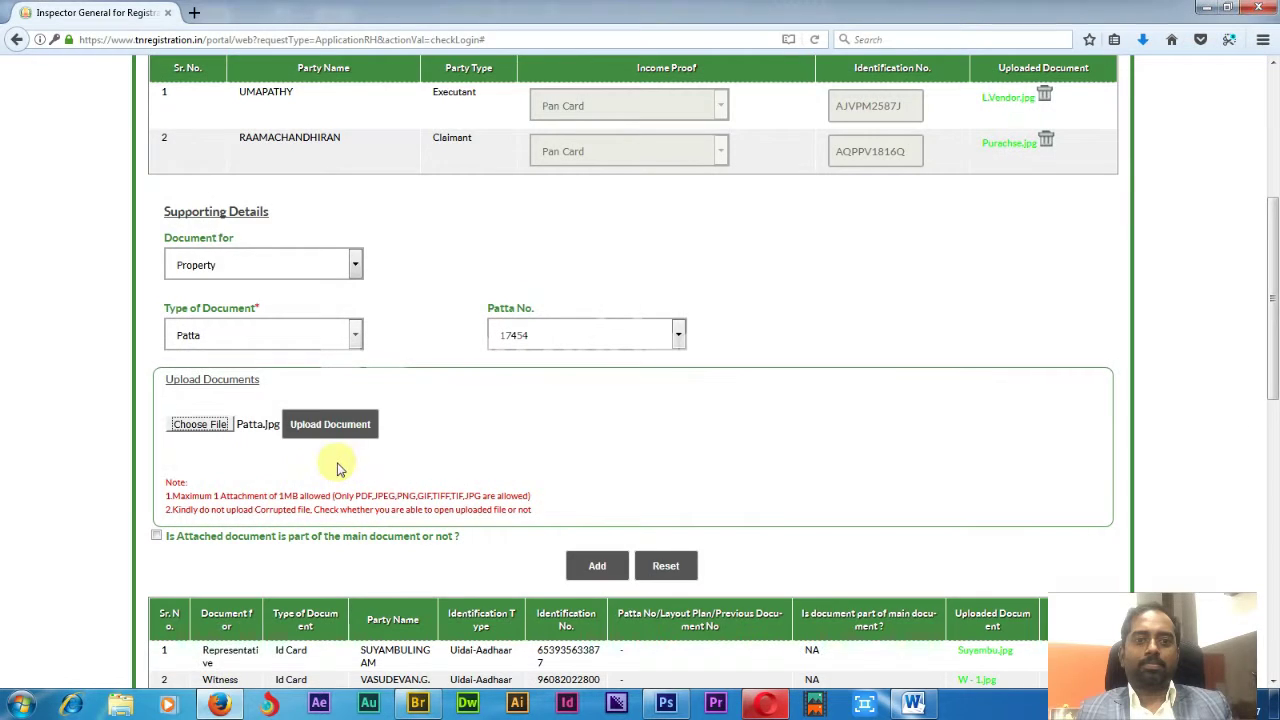
pyautogui.click(330, 424)
pyautogui.scroll(-5, 500, 414)
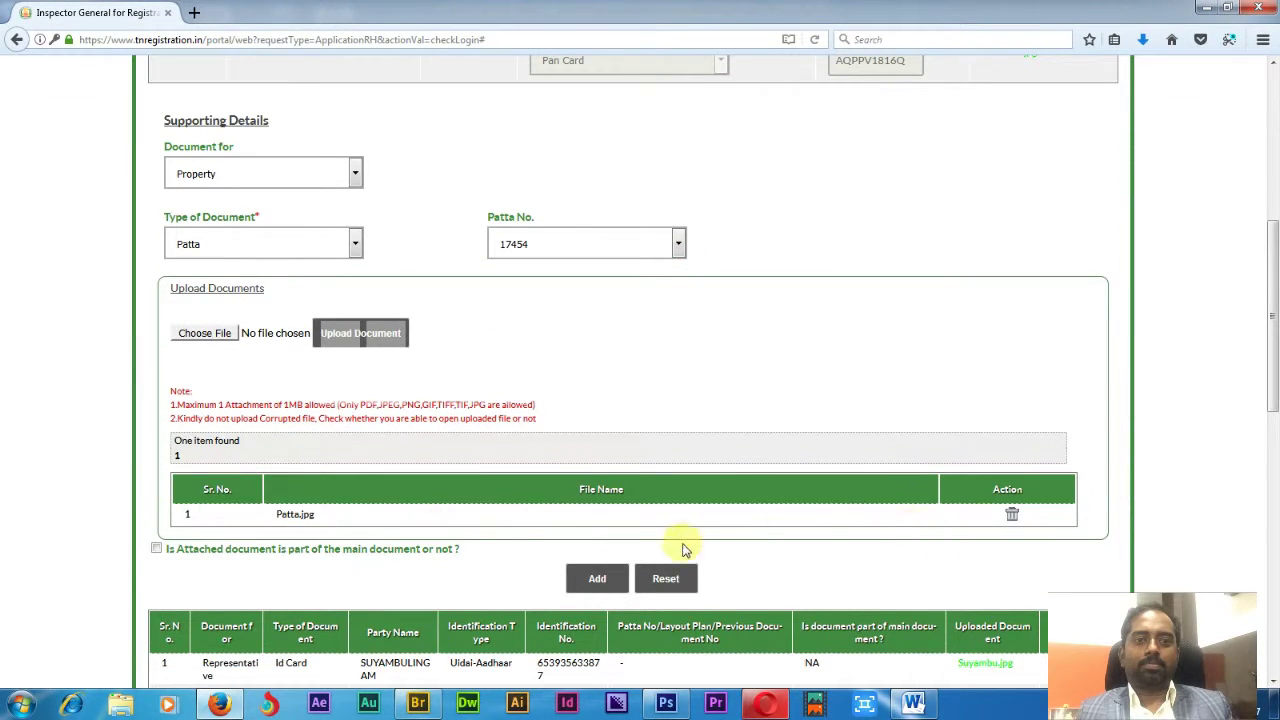
pyautogui.click(597, 578)
pyautogui.scroll(-7, 338, 490)
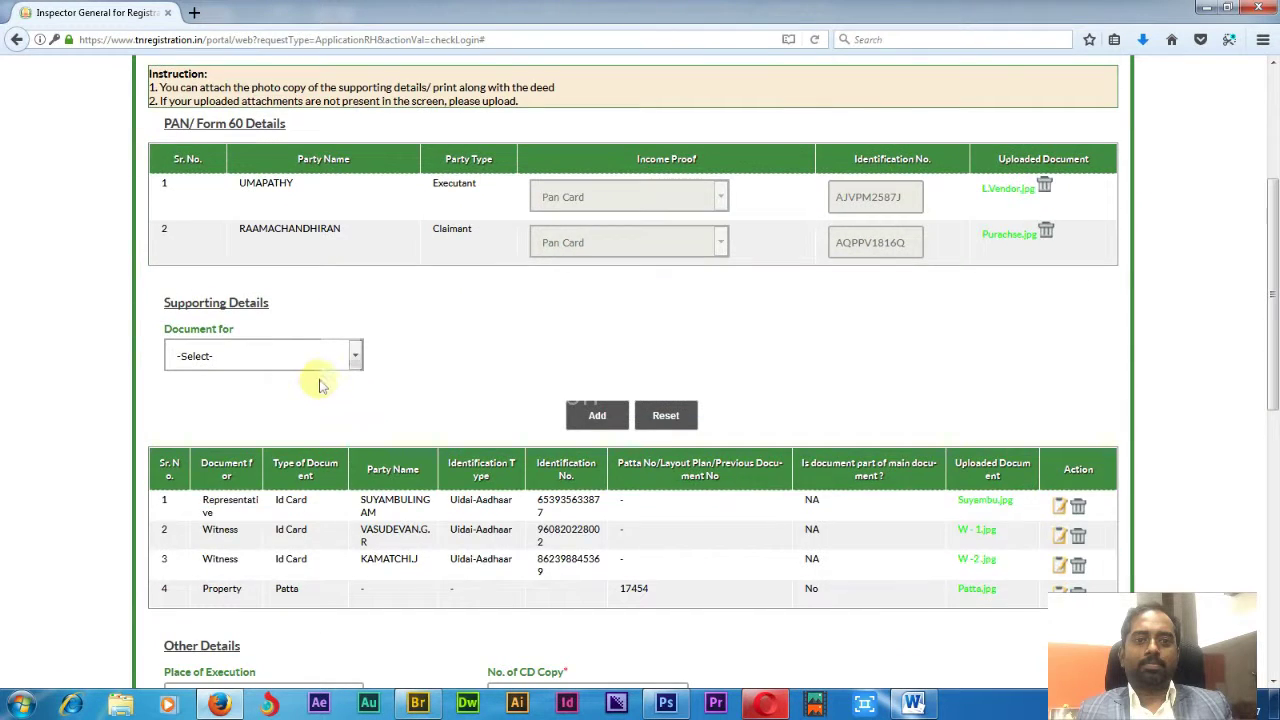
pyautogui.scroll(2, 1043, 400)
pyautogui.scroll(1, 773, 357)
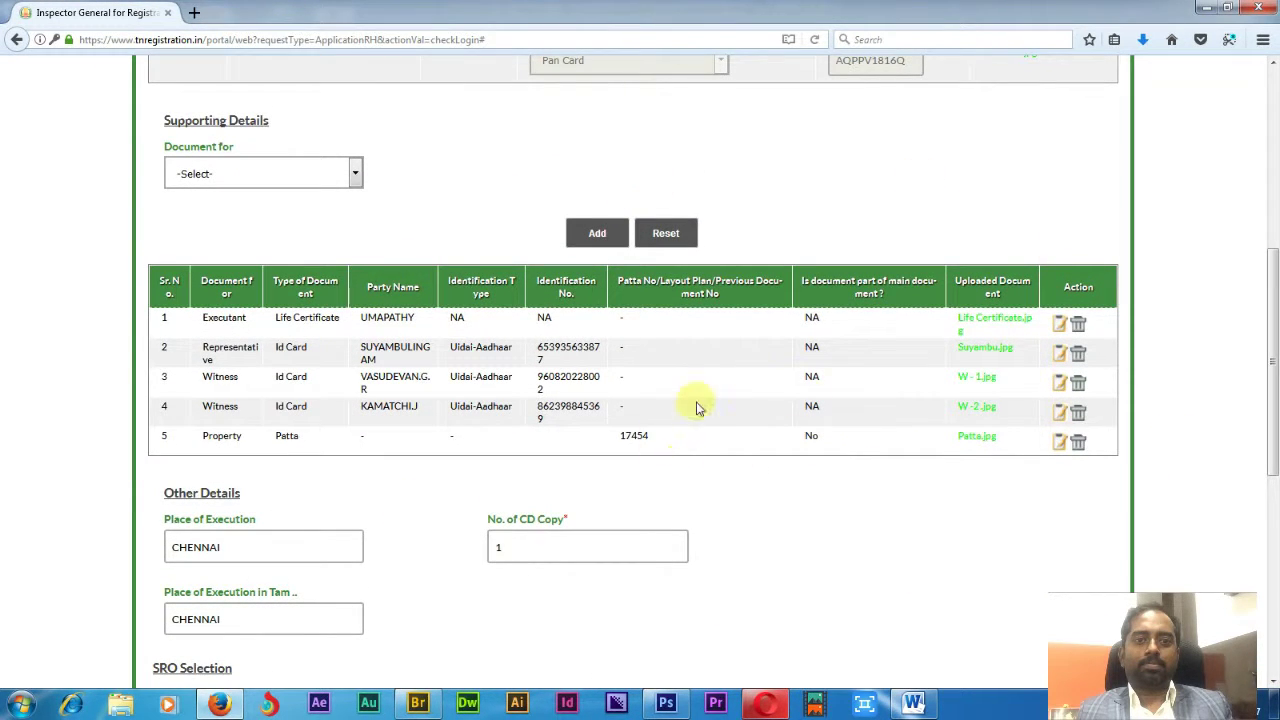
pyautogui.scroll(-5, 897, 416)
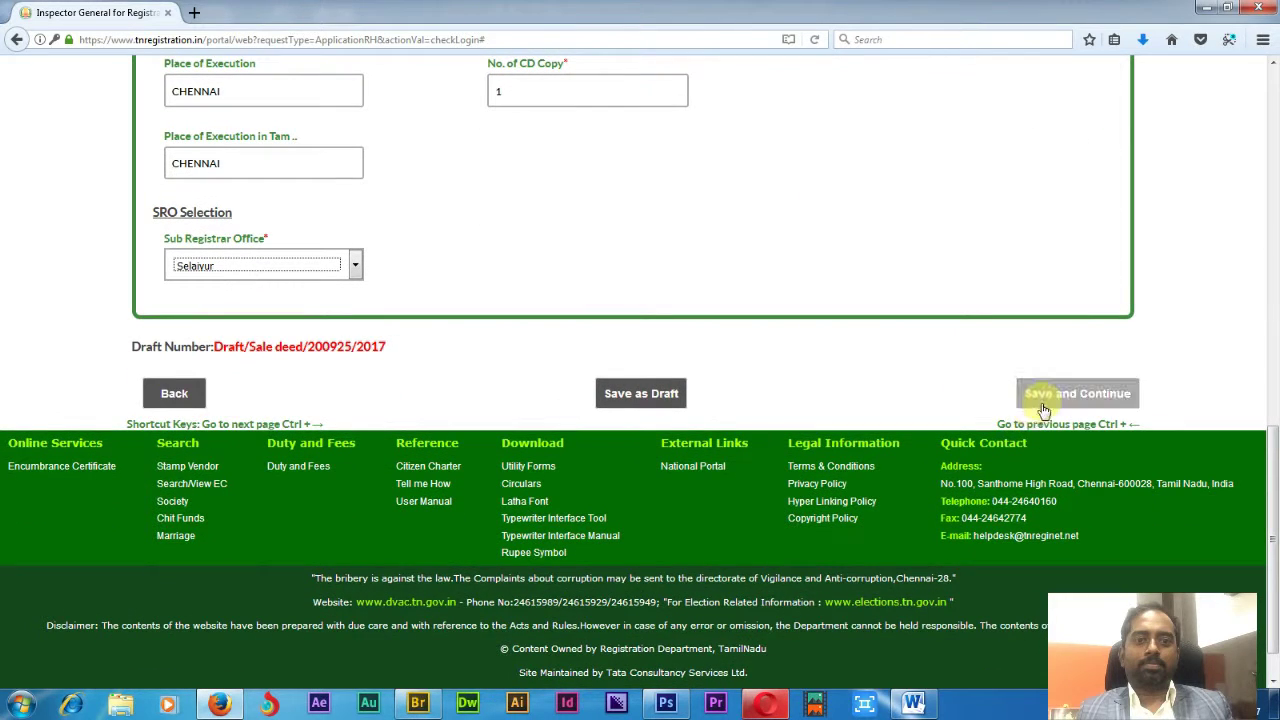
# Save supporting details and review valuation: stamp duty 95,795, registration fees 54,930
pyautogui.click(1046, 406)
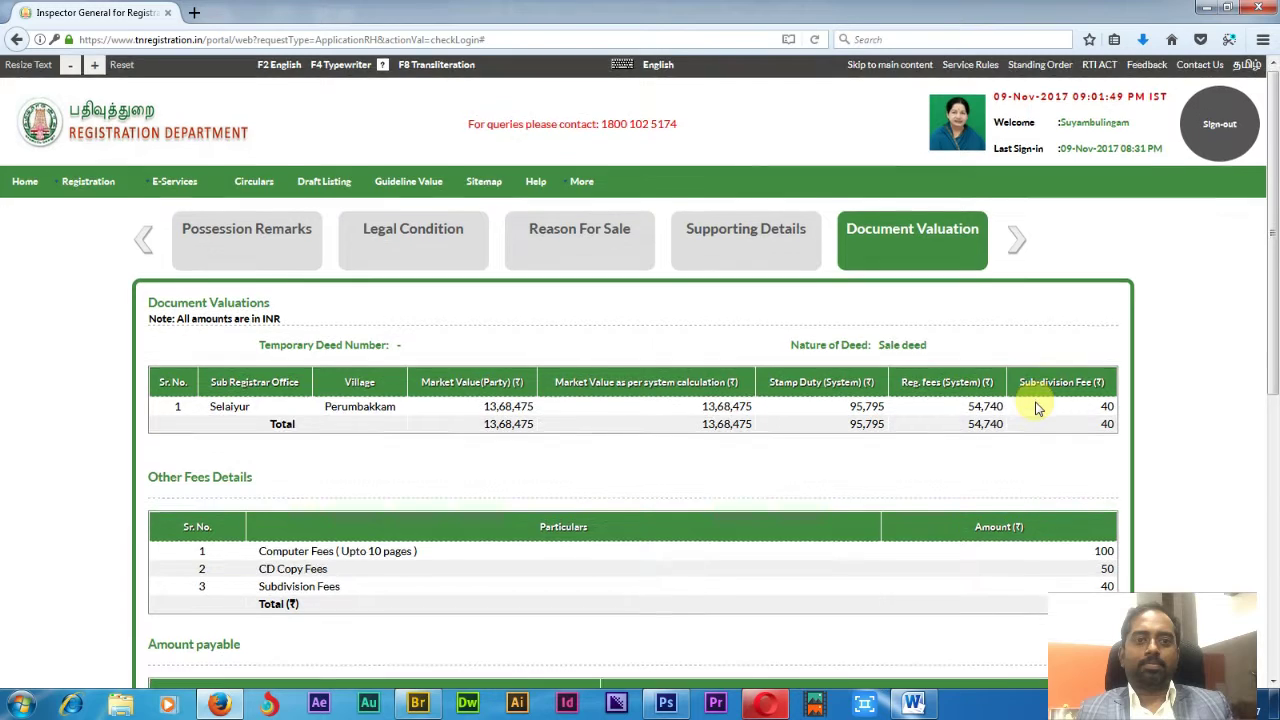
pyautogui.scroll(-1, 420, 420)
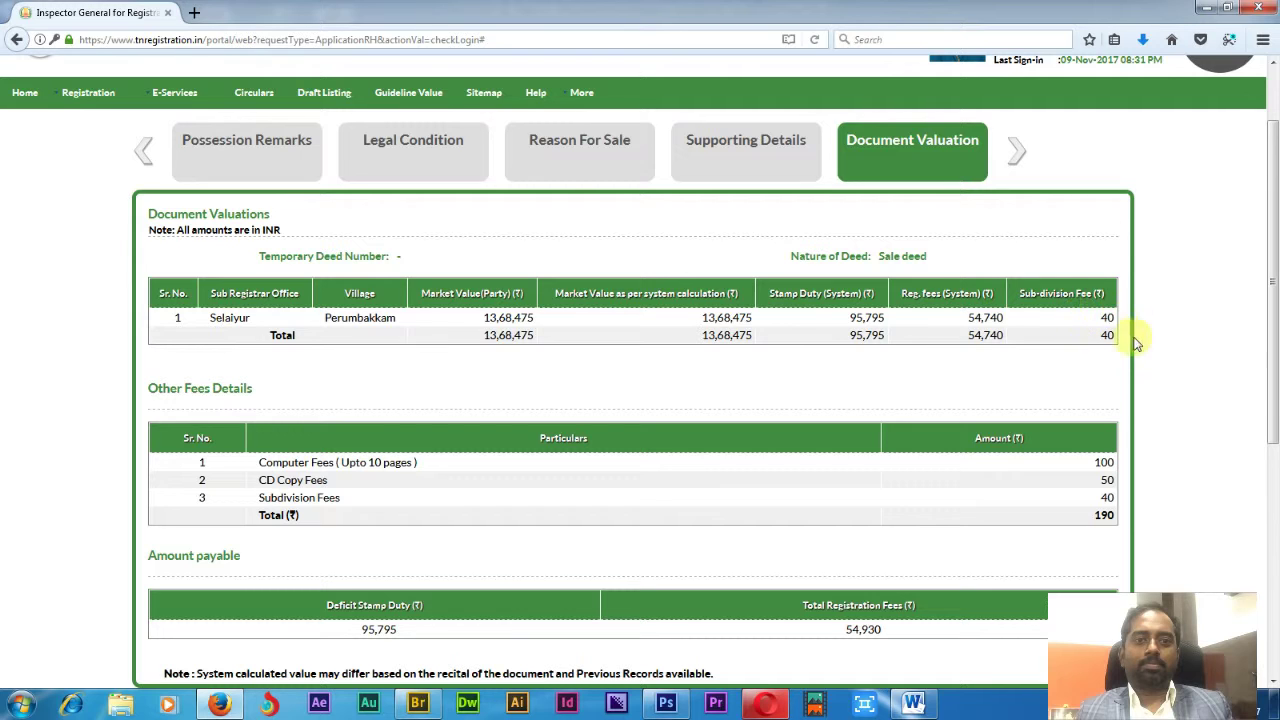
pyautogui.scroll(-3, 1087, 358)
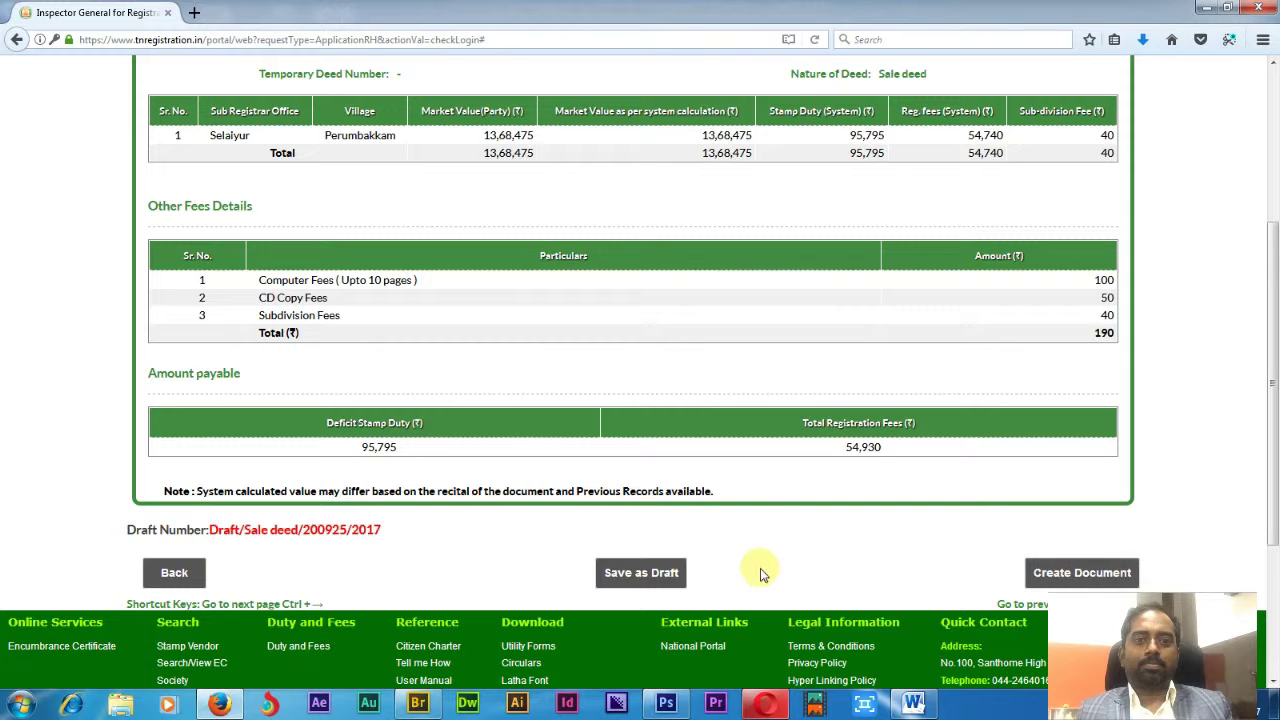
# Save the sale deed as a draft and reload Draft/Sale deed/200925/2017
pyautogui.click(657, 576)
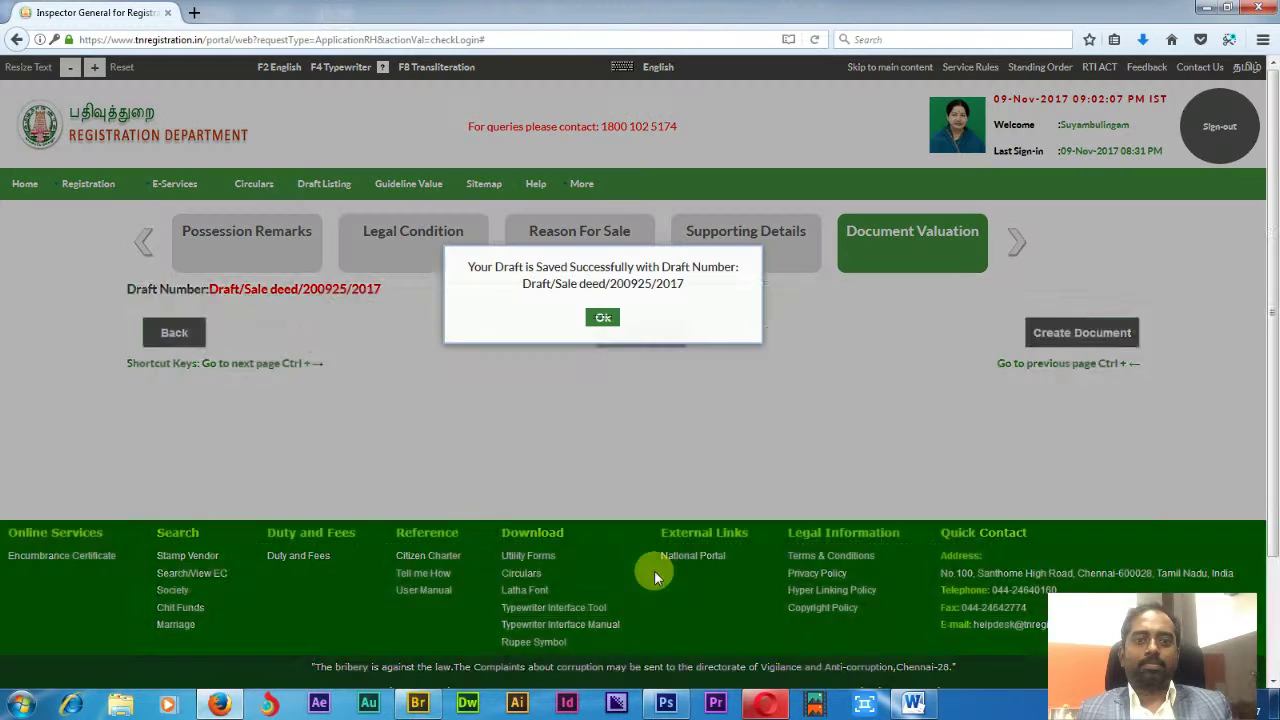
pyautogui.click(603, 318)
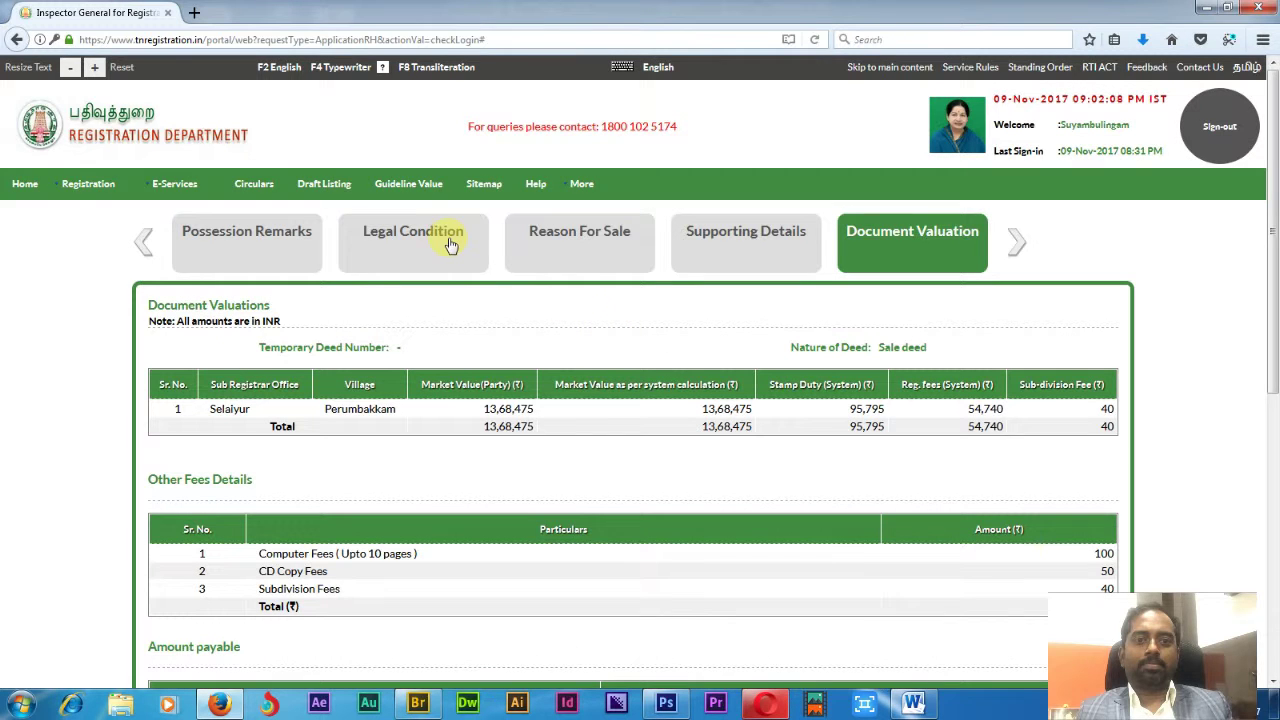
pyautogui.click(325, 185)
pyautogui.click(213, 283)
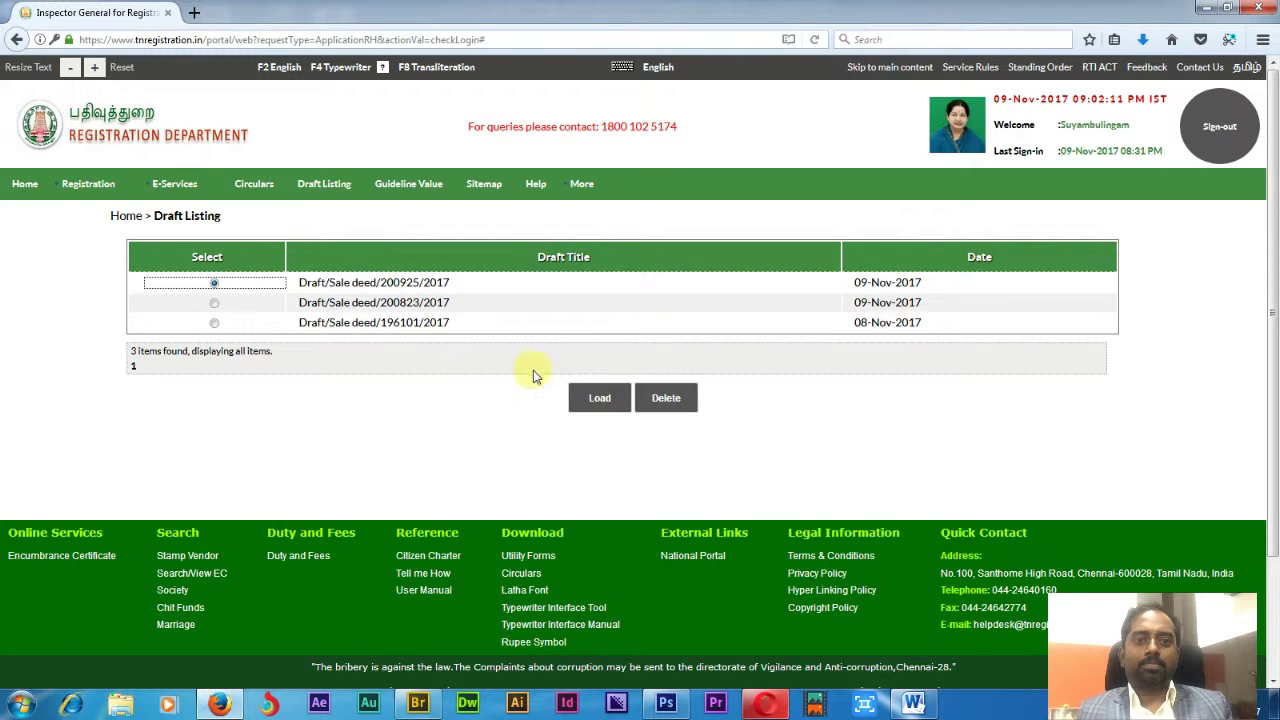
pyautogui.click(598, 399)
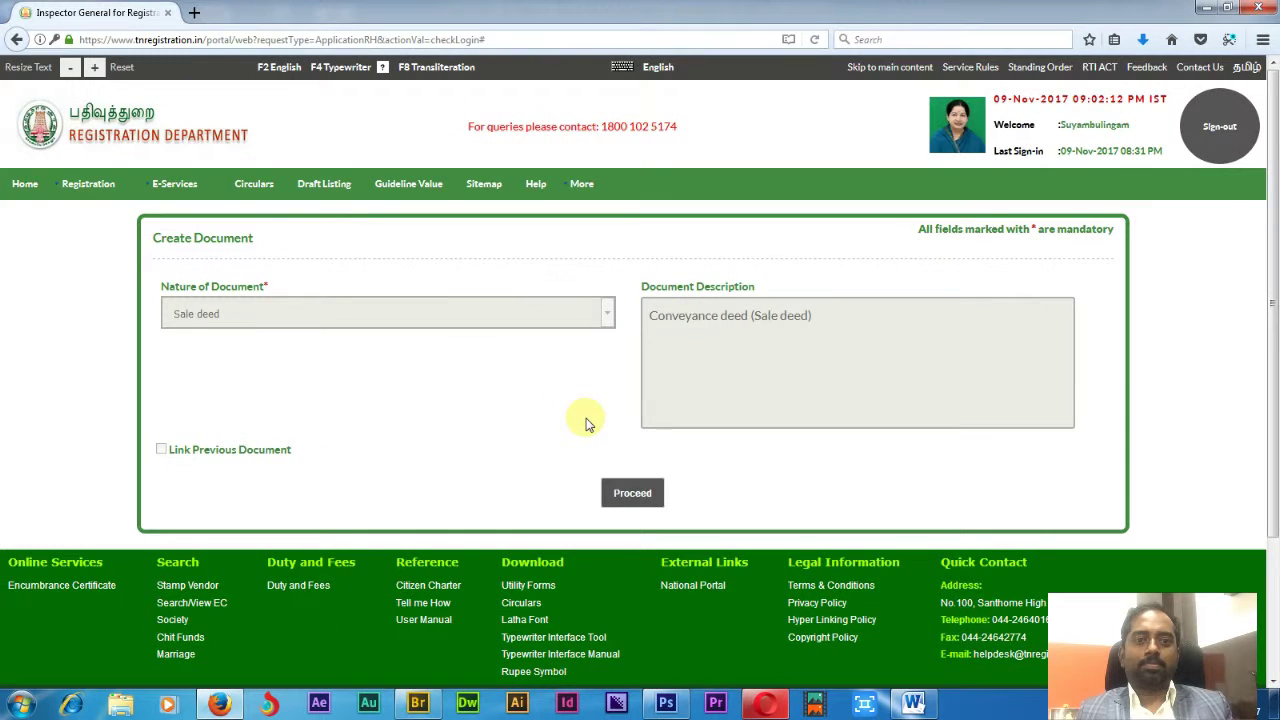
# Proceed through the parties details to the claimant details form
pyautogui.scroll(-3, 587, 424)
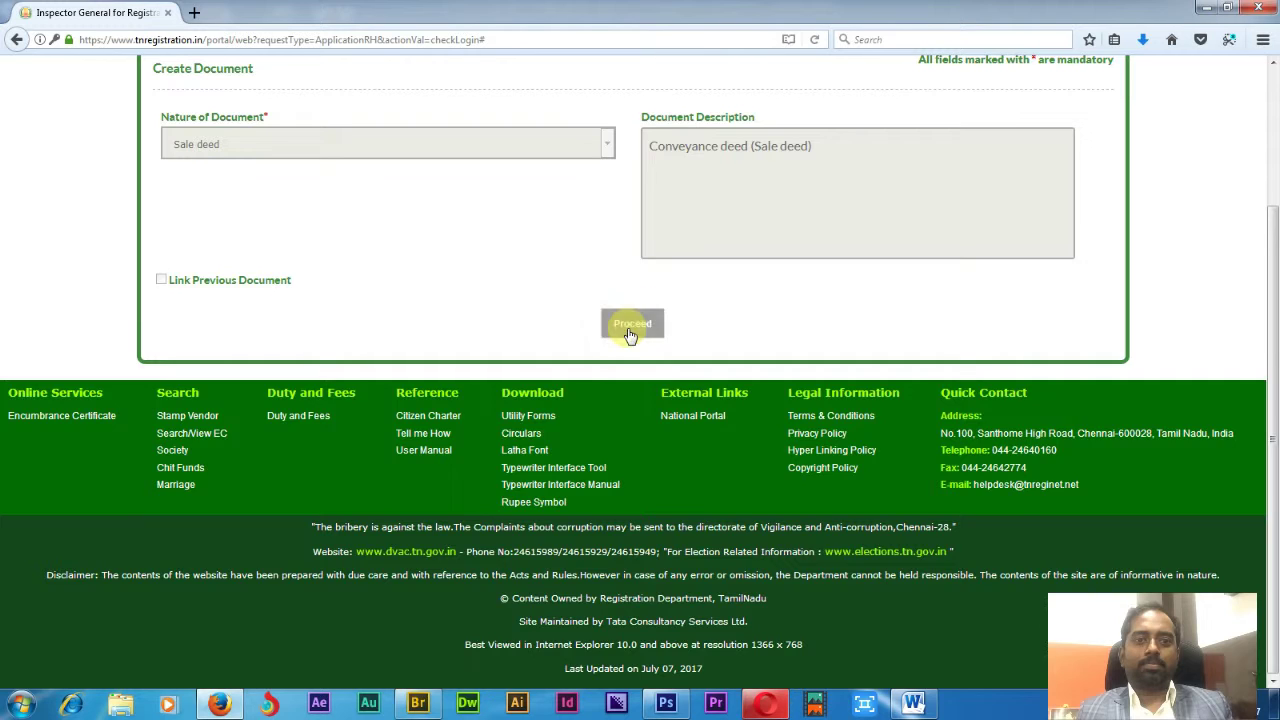
pyautogui.click(630, 325)
pyautogui.scroll(-4, 845, 424)
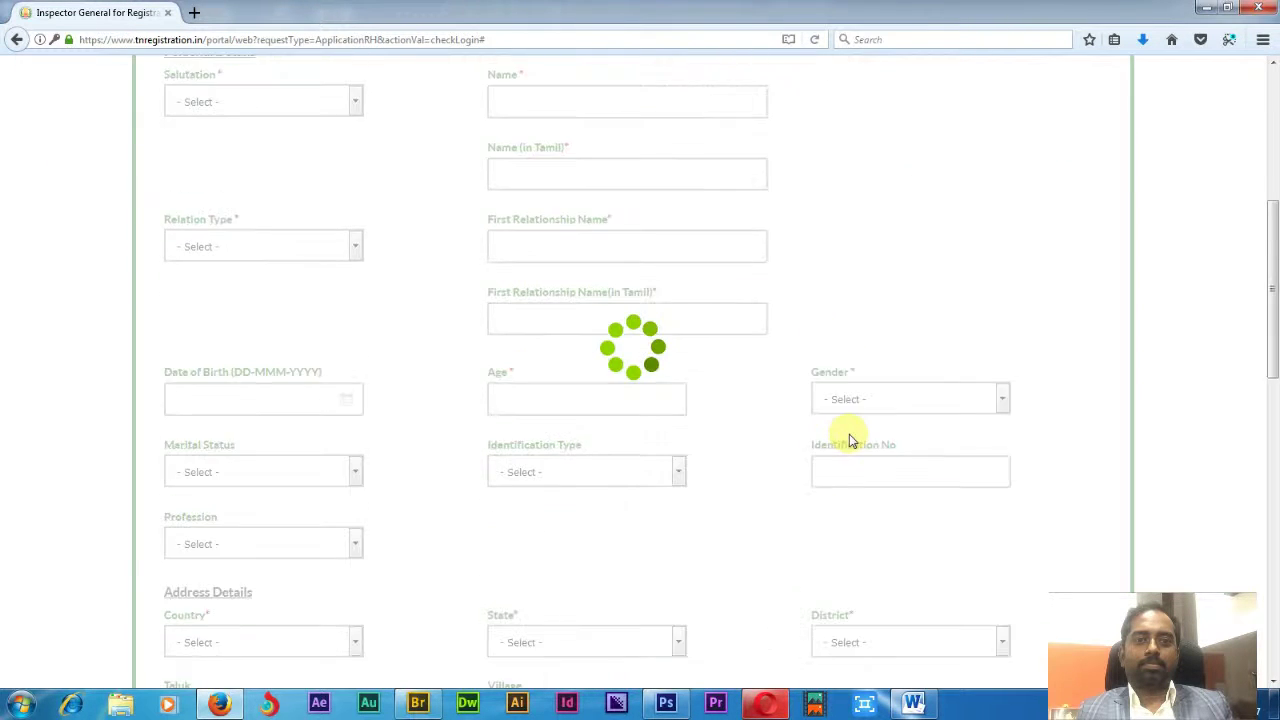
pyautogui.scroll(-6, 849, 434)
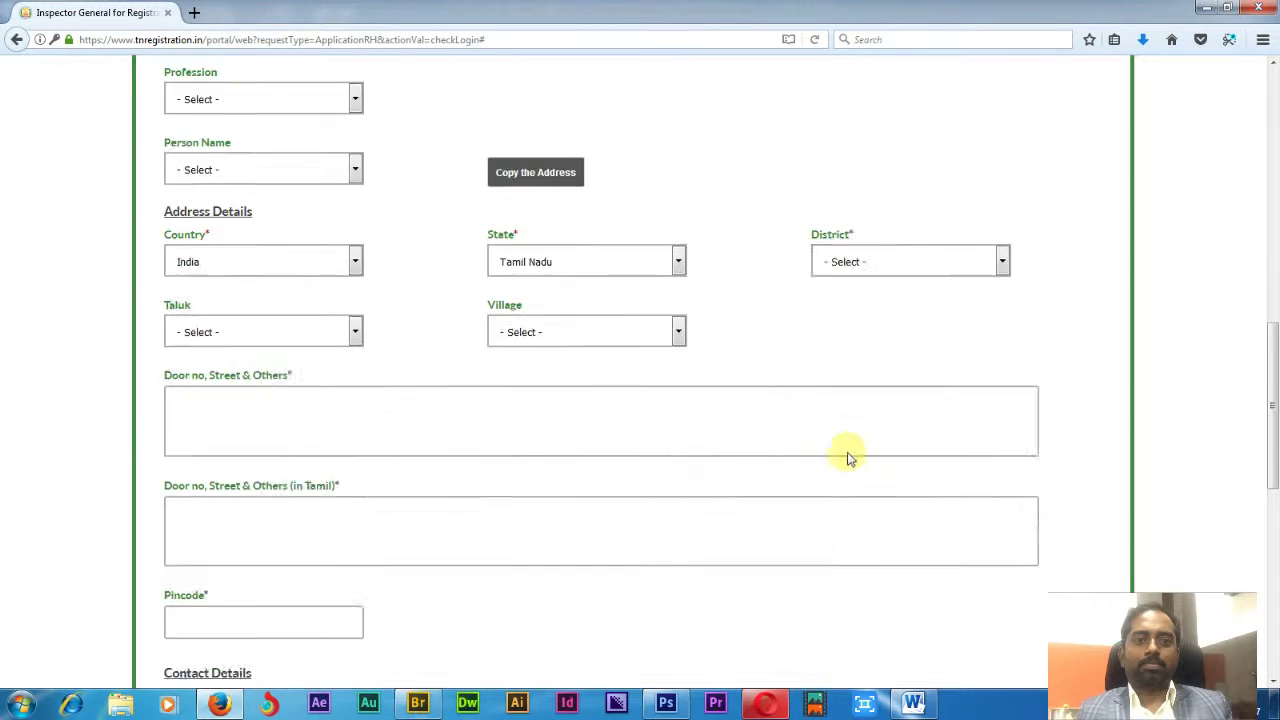
pyautogui.scroll(-4, 847, 452)
pyautogui.scroll(-3, 569, 526)
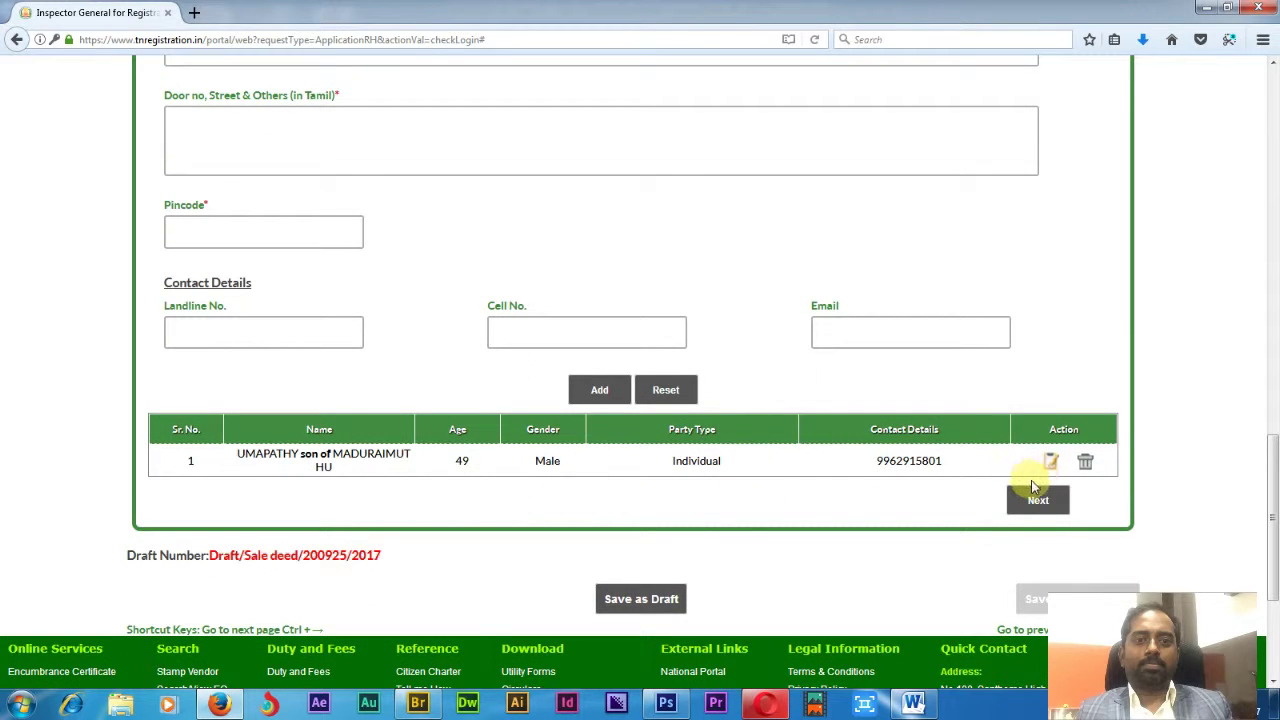
pyautogui.click(1019, 511)
# Pass claimant details and re-save the consideration value to reach Agreement Detail
pyautogui.scroll(-5, 918, 458)
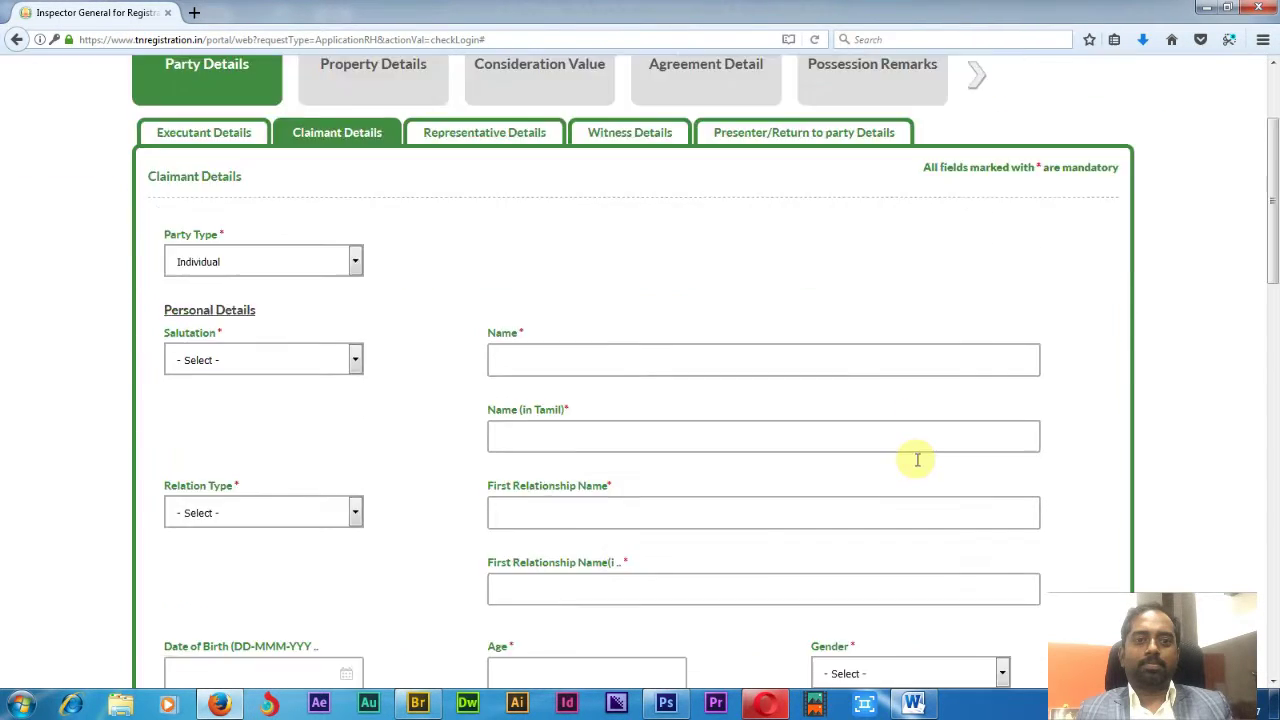
pyautogui.scroll(-8, 920, 459)
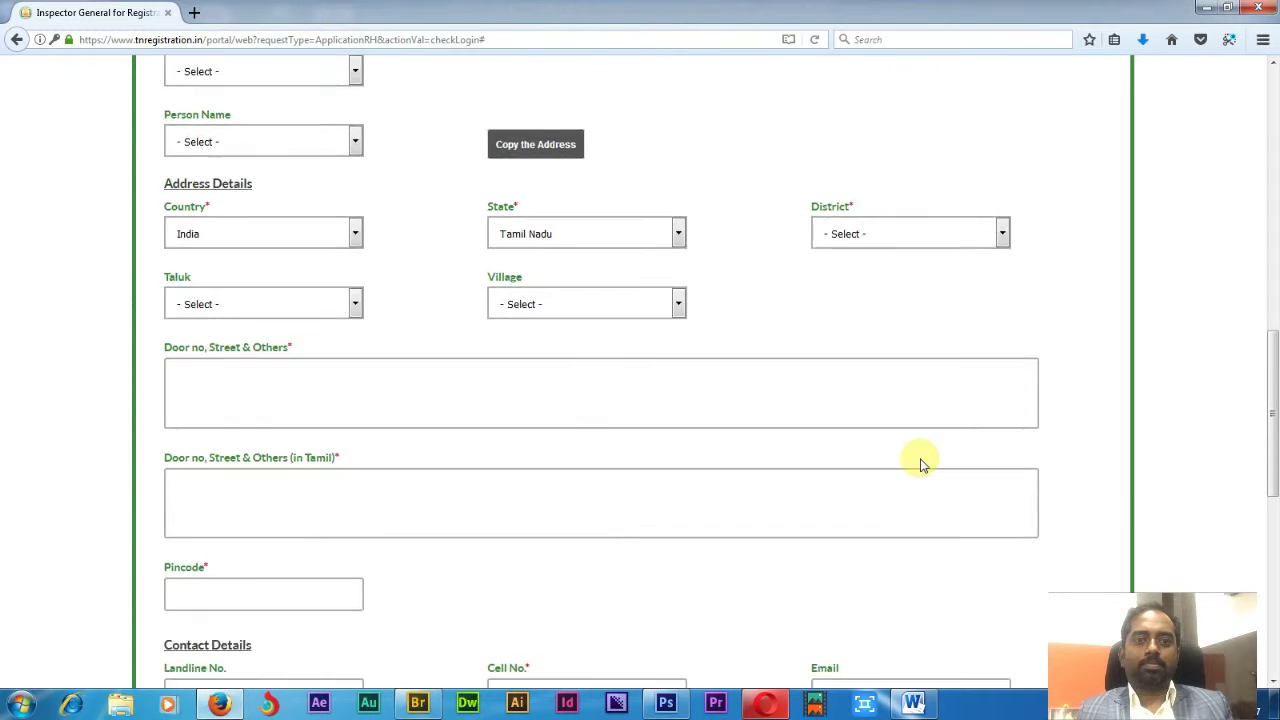
pyautogui.scroll(-1, 920, 463)
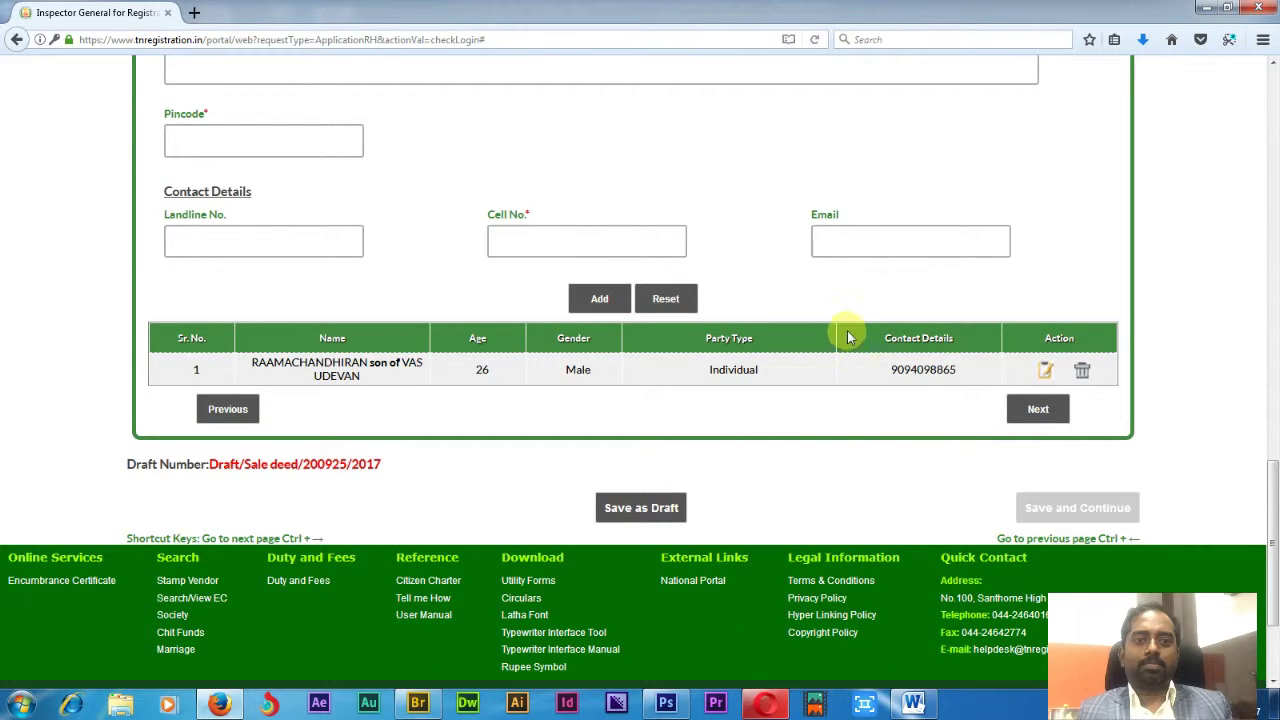
pyautogui.click(1036, 409)
pyautogui.scroll(-5, 826, 323)
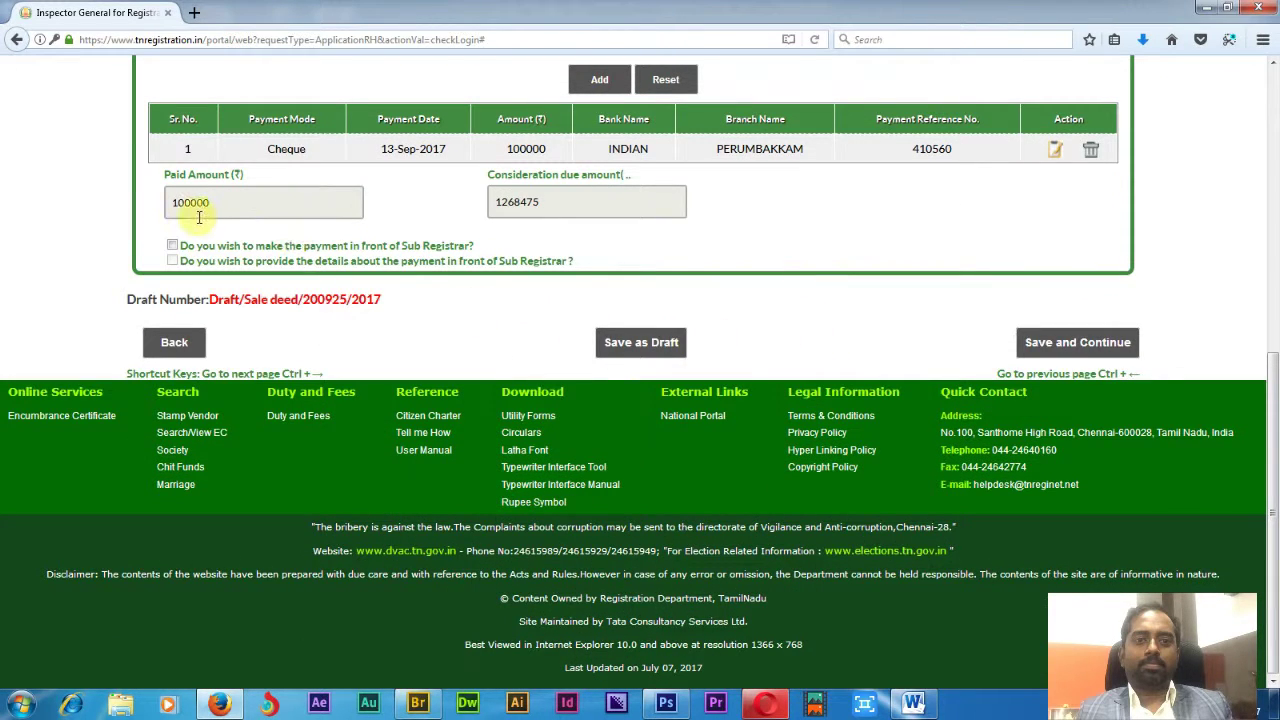
pyautogui.click(1055, 352)
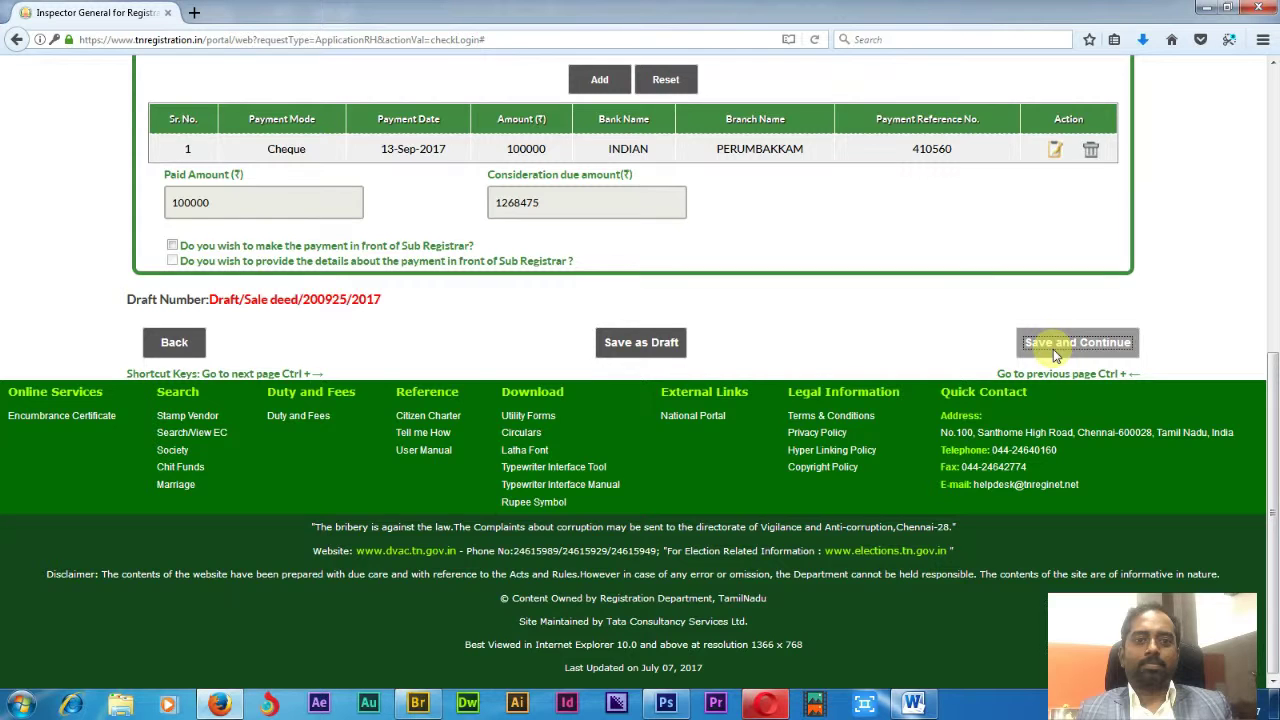
pyautogui.scroll(-3, 905, 355)
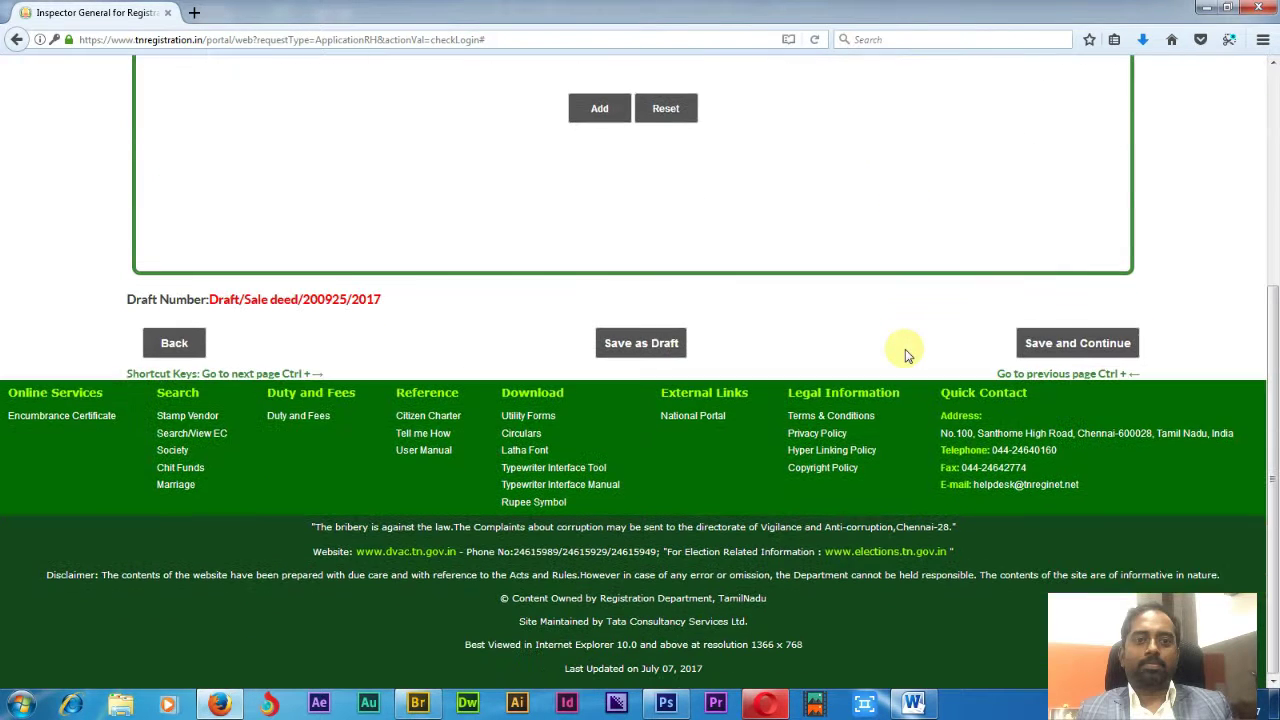
# Re-save agreement details, possession remarks and legal conditions, acknowledging the legal-condition reminder
pyautogui.click(1059, 347)
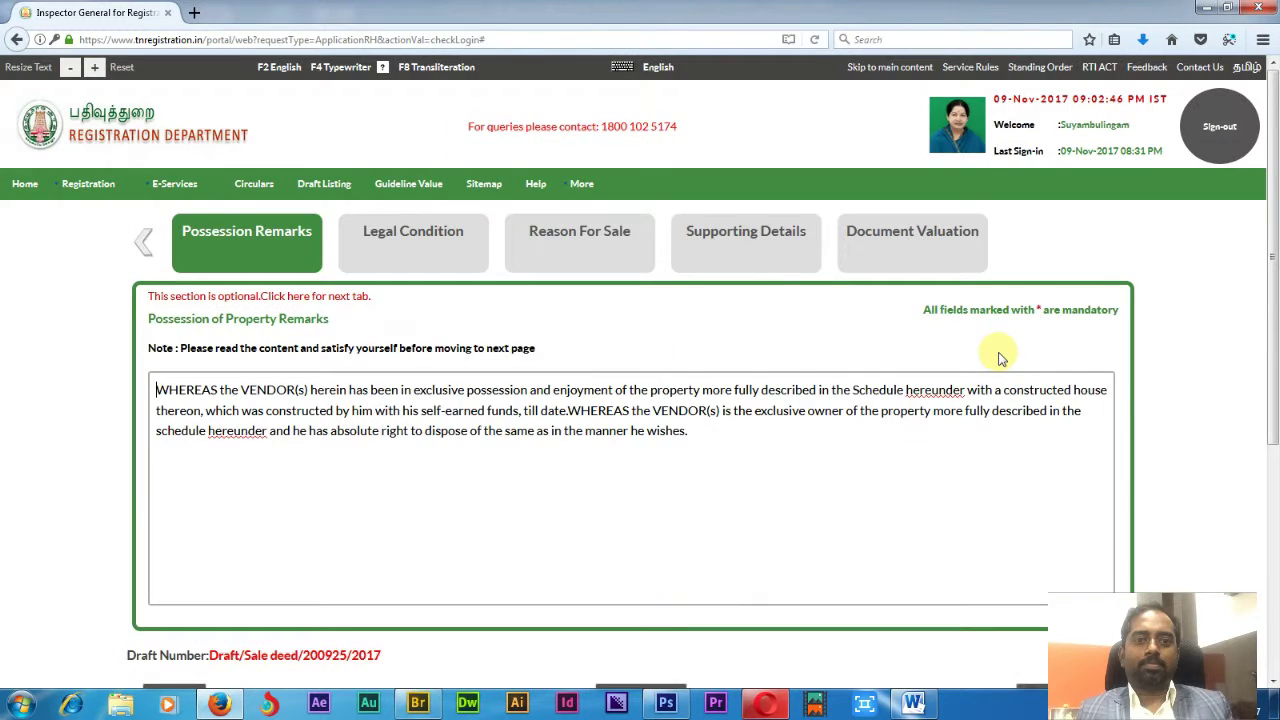
pyautogui.scroll(-3, 1000, 358)
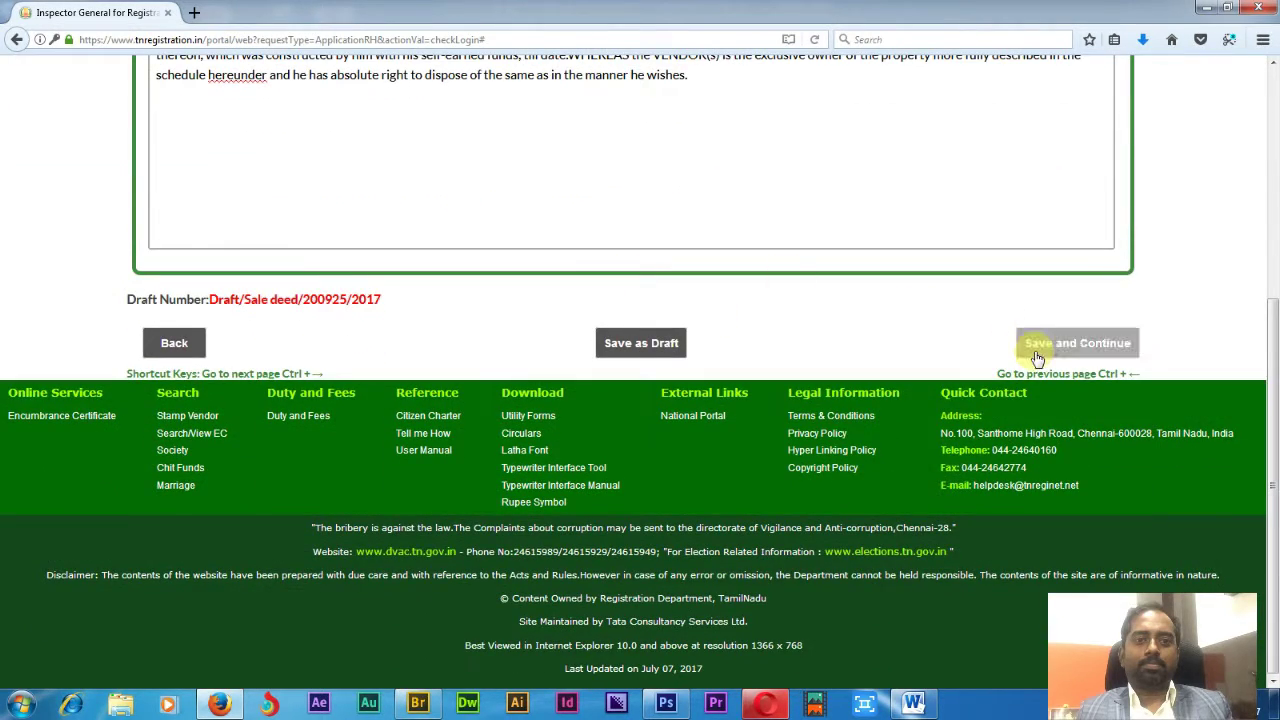
pyautogui.click(1047, 350)
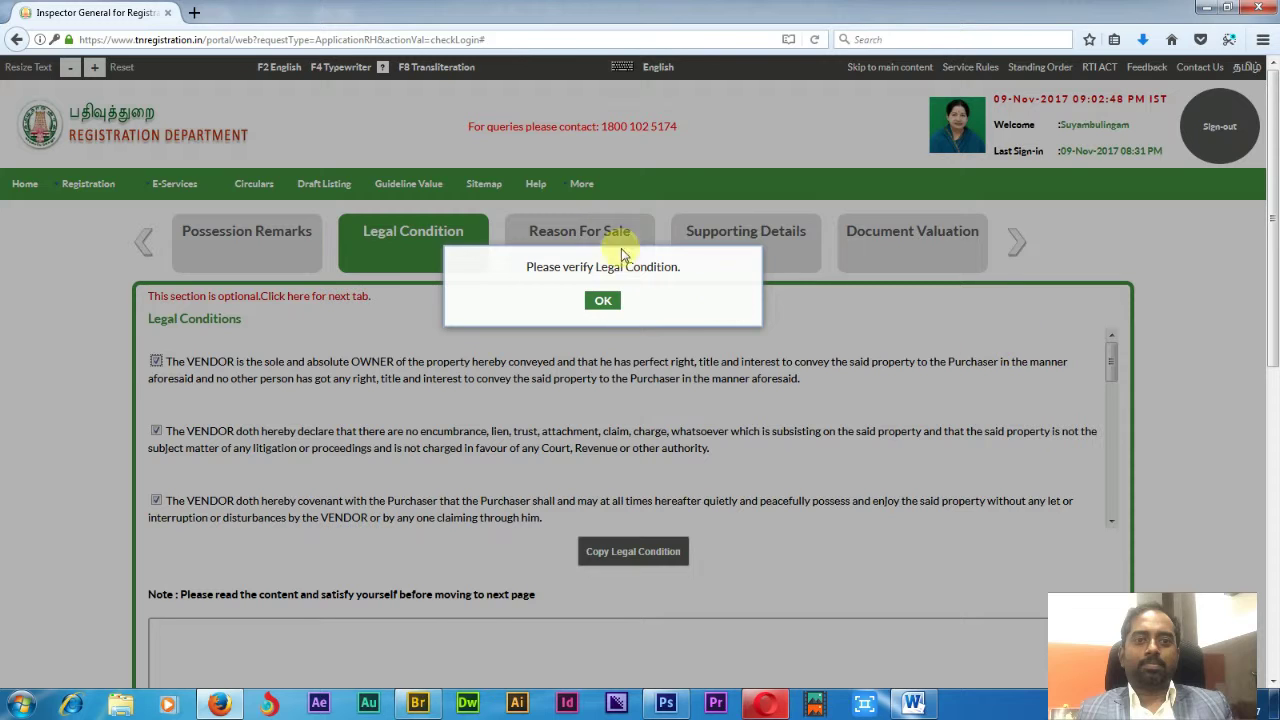
pyautogui.click(603, 301)
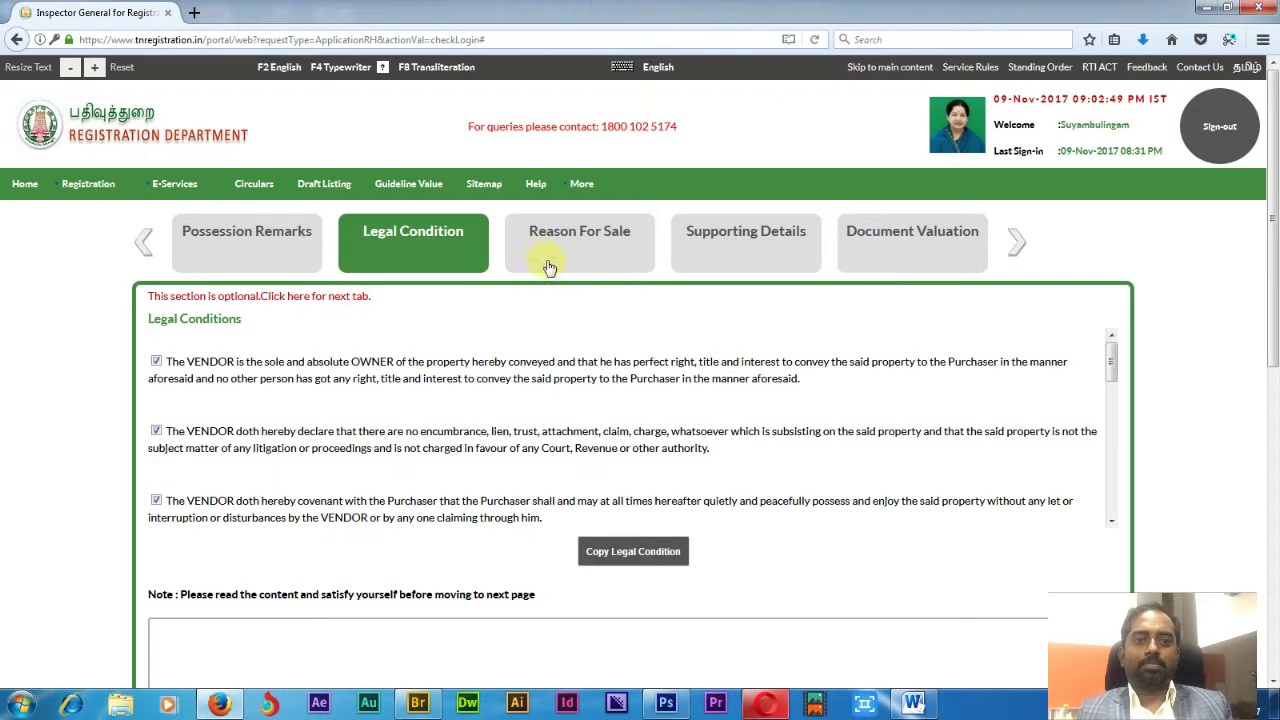
pyautogui.scroll(-5, 752, 400)
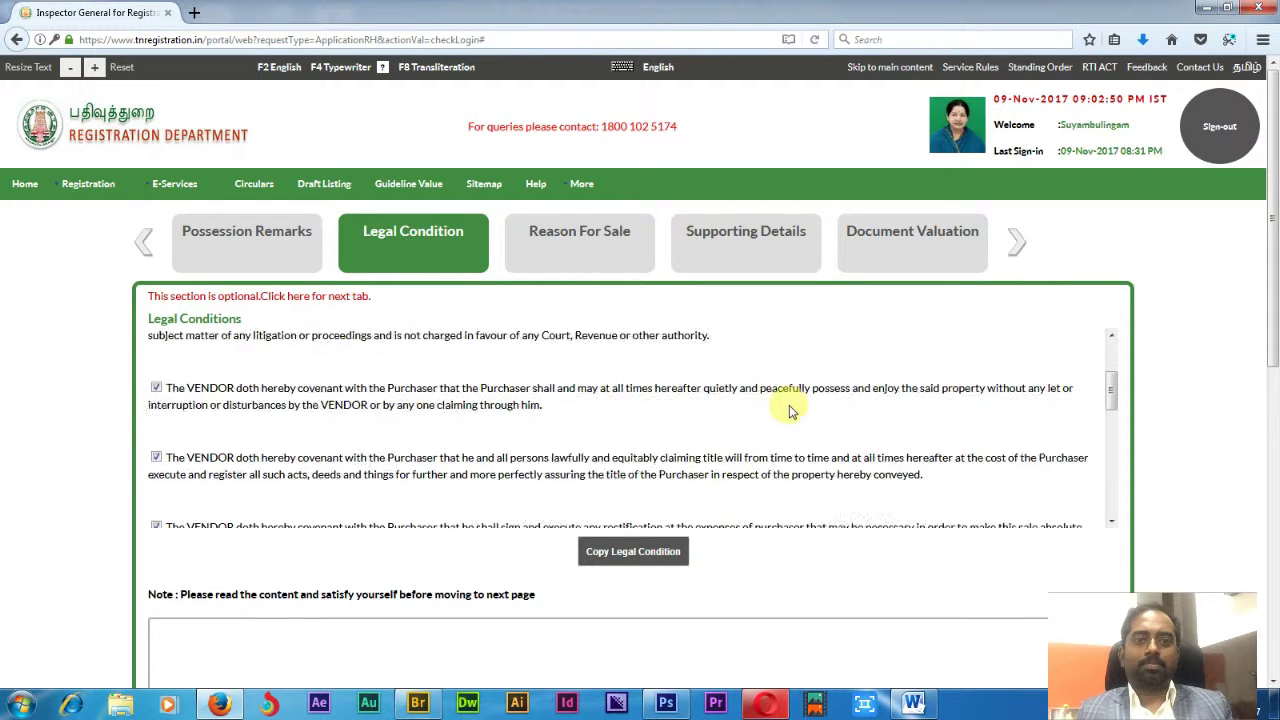
pyautogui.scroll(-8, 752, 405)
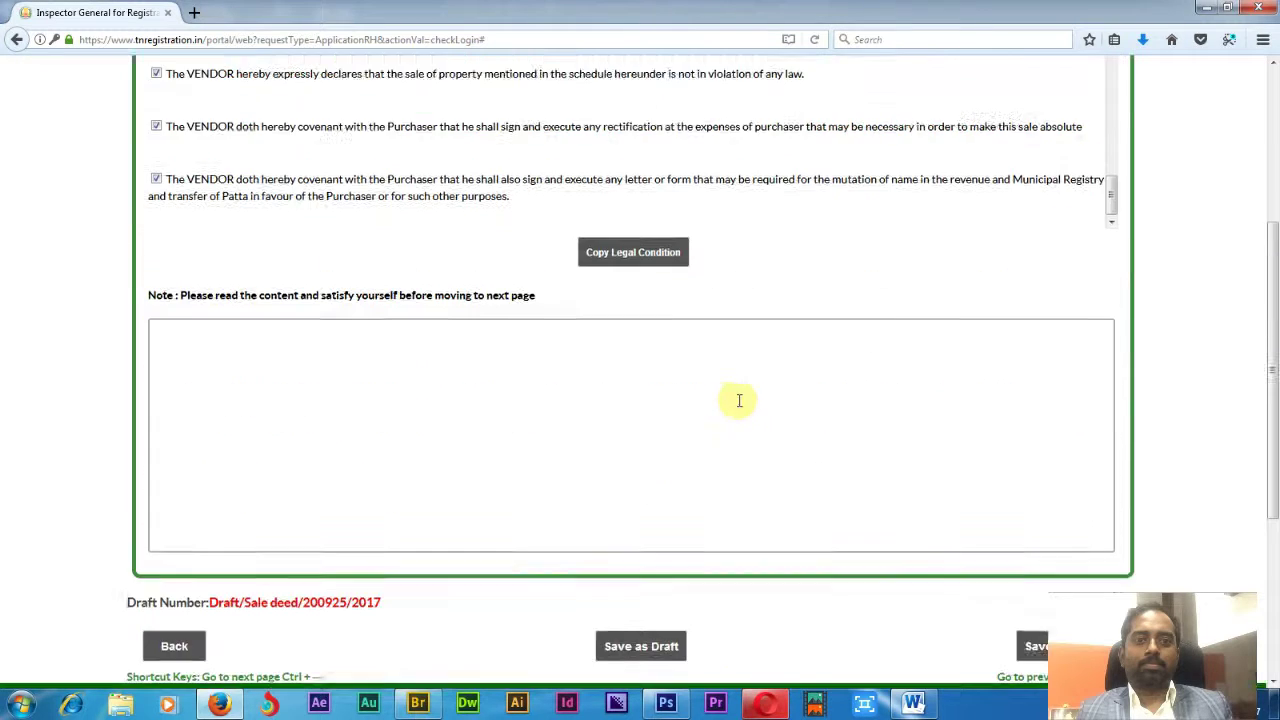
pyautogui.scroll(-3, 897, 400)
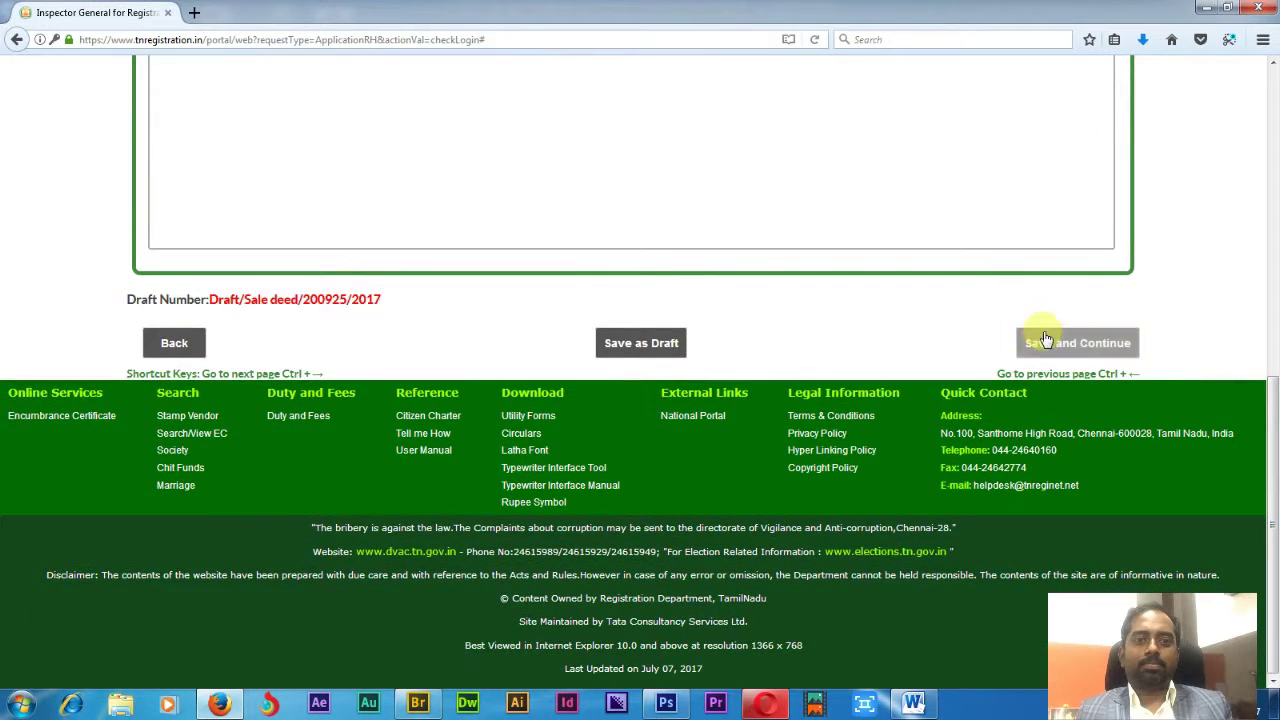
pyautogui.click(1044, 342)
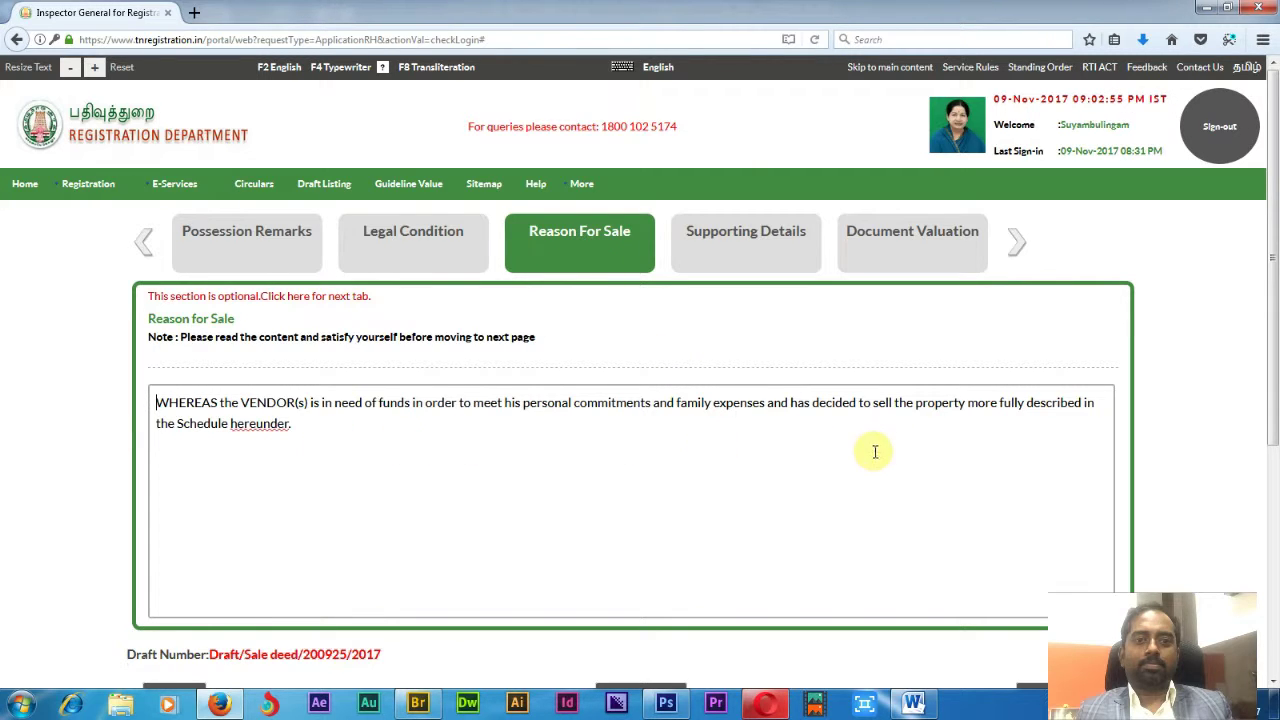
# Re-save reason for sale and supporting details to reach Document Valuation
pyautogui.scroll(-5, 875, 452)
pyautogui.click(1052, 358)
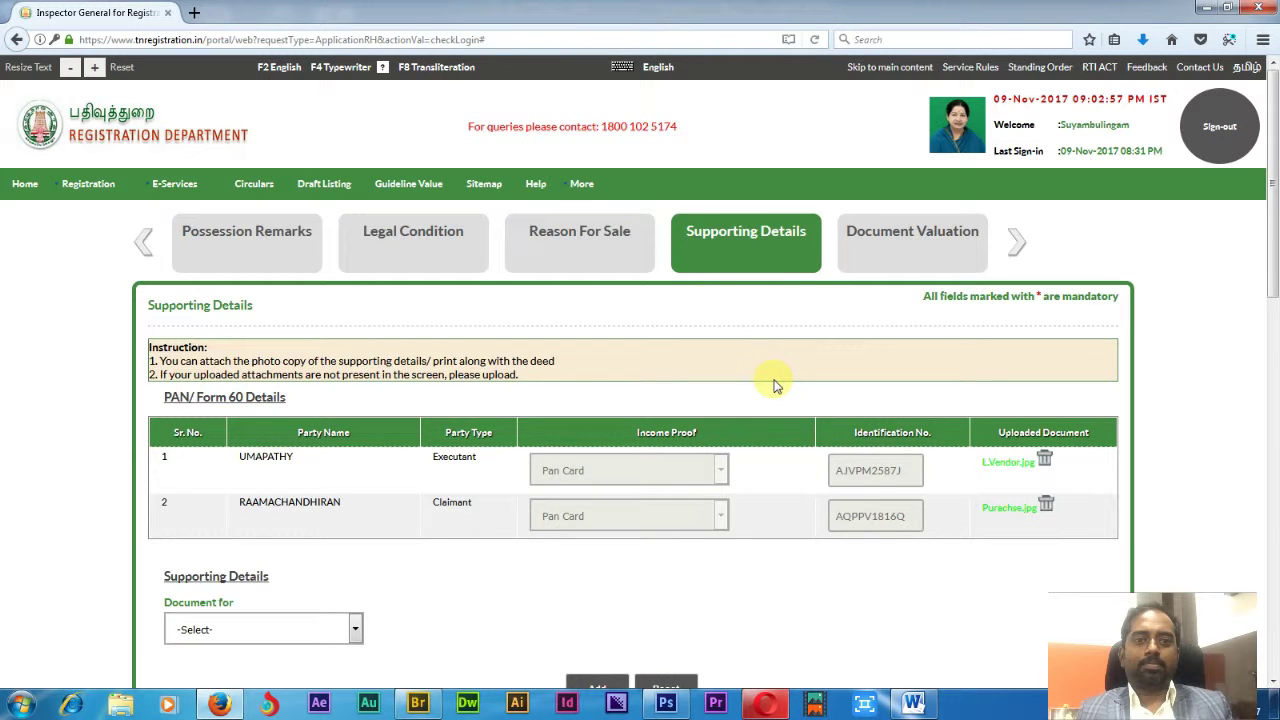
pyautogui.scroll(-2, 760, 392)
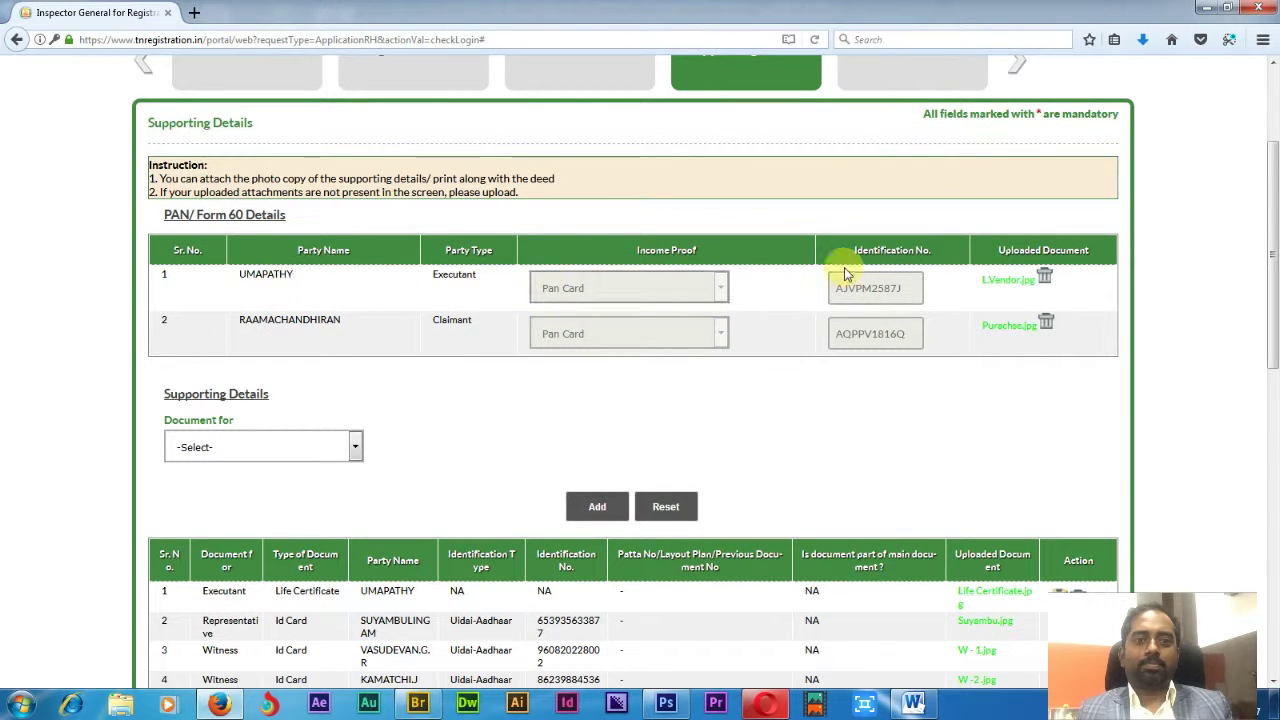
pyautogui.scroll(-3, 935, 369)
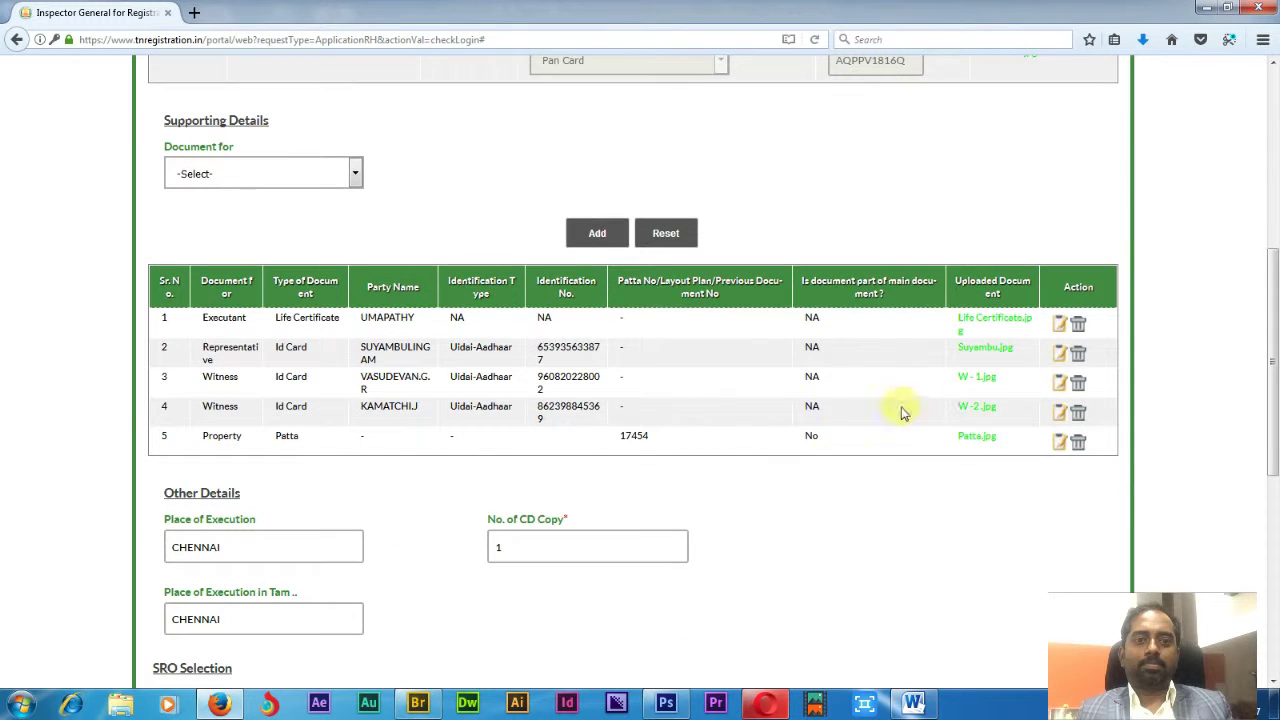
pyautogui.scroll(-2, 700, 560)
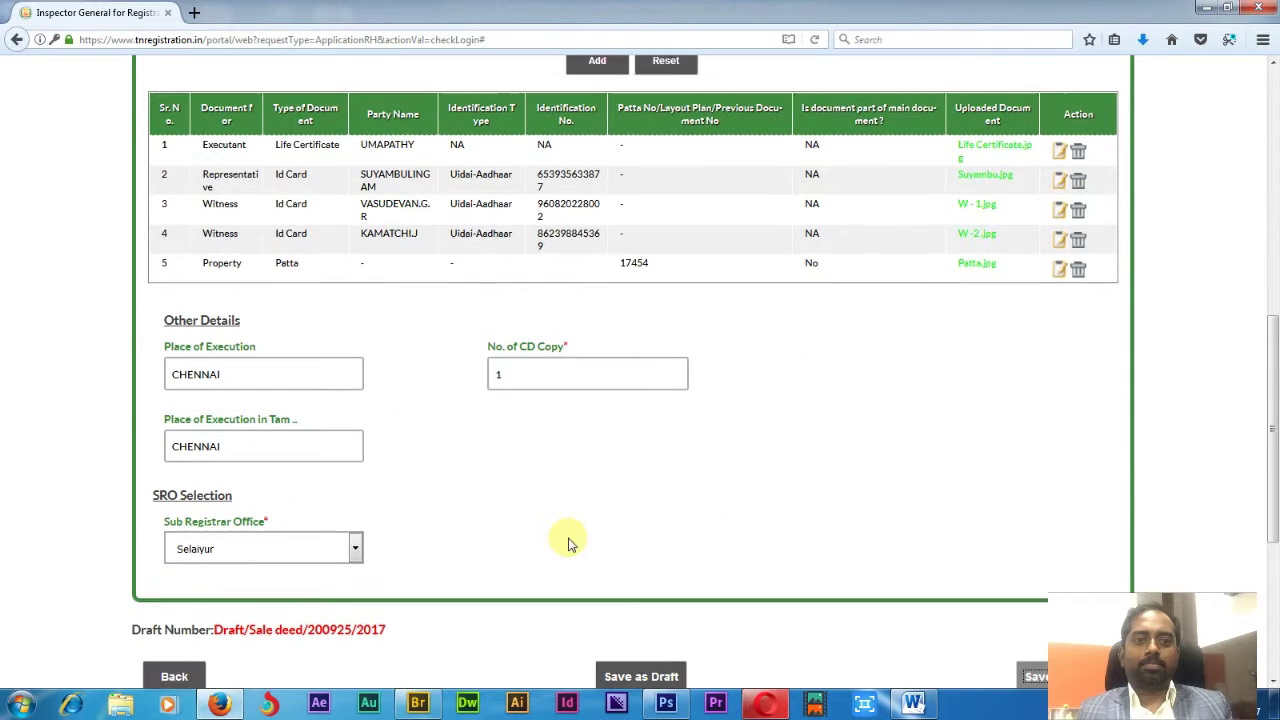
pyautogui.scroll(-3, 894, 554)
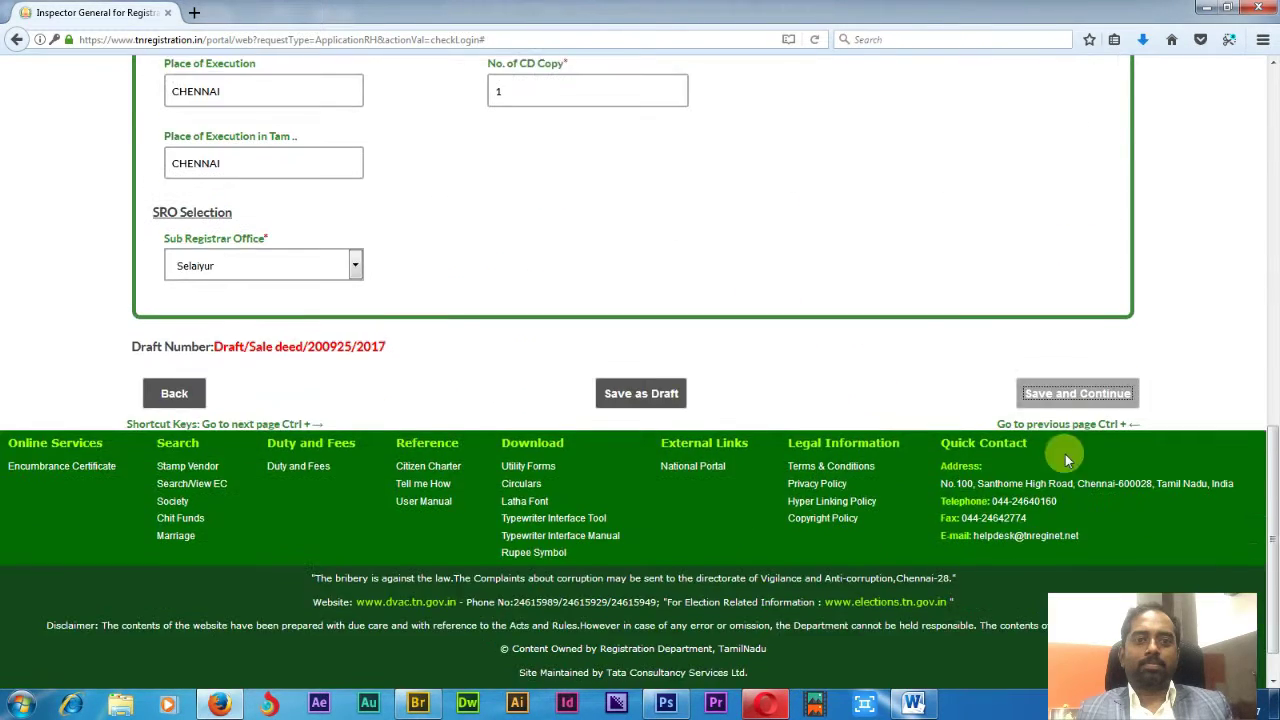
pyautogui.click(1099, 393)
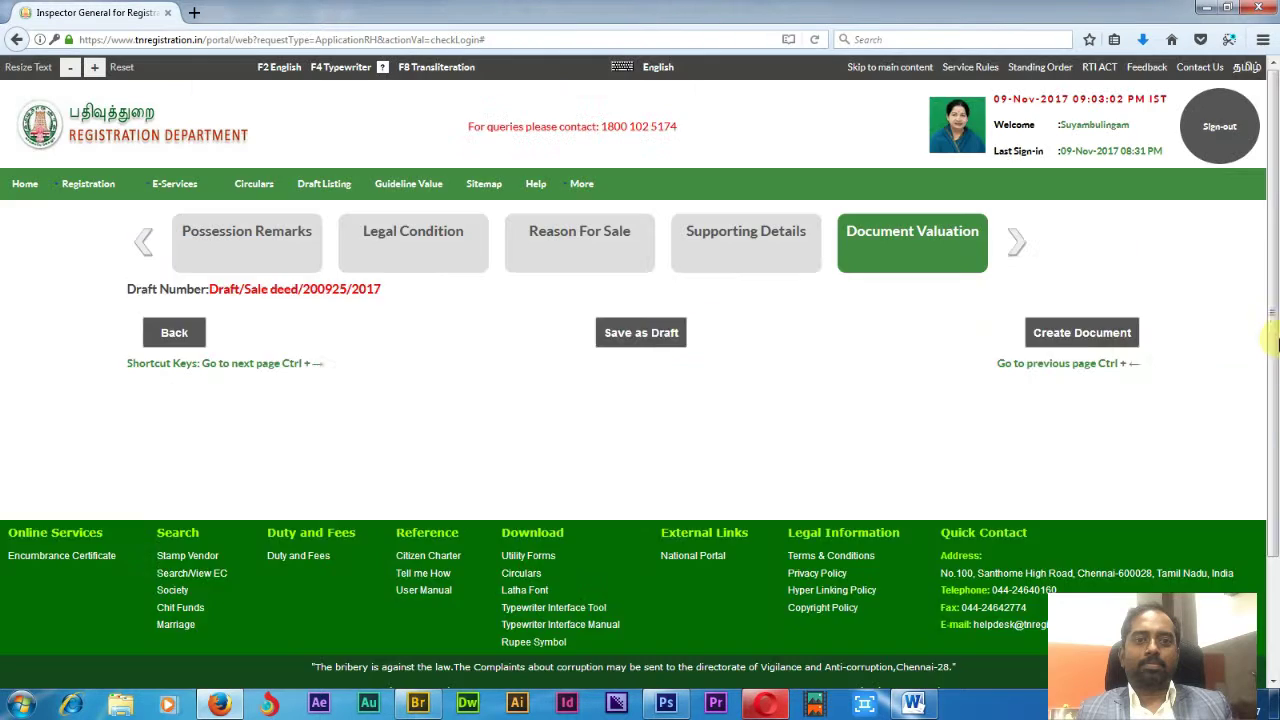
# Review other fees 190, stamp duty 95,795 and fees 54,930, then create the sale deed
pyautogui.scroll(-2, 643, 342)
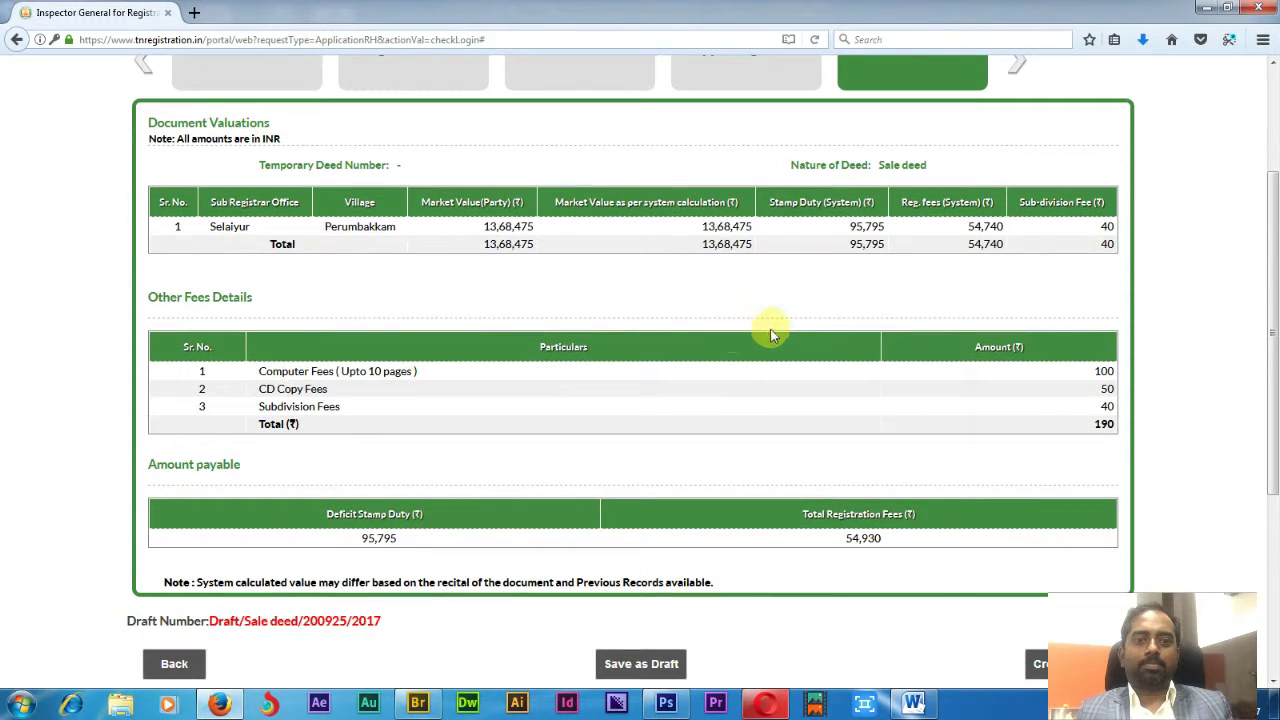
pyautogui.scroll(-1, 770, 333)
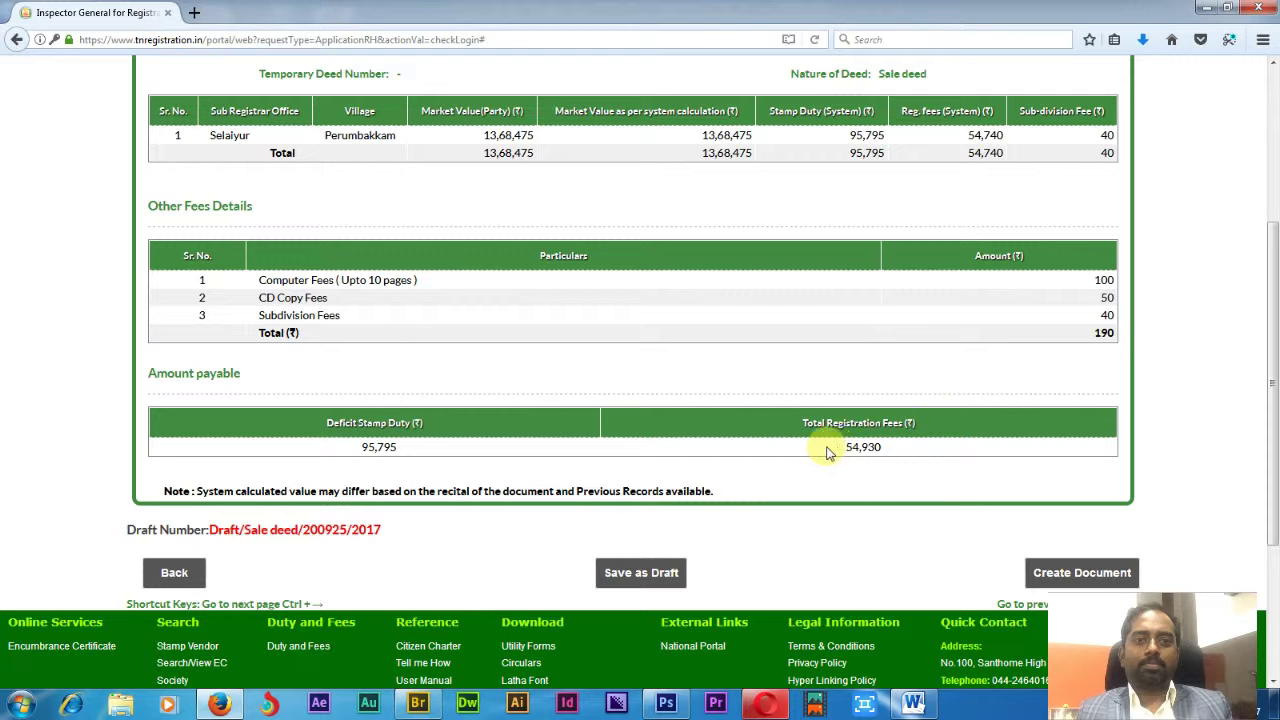
pyautogui.scroll(-3, 876, 446)
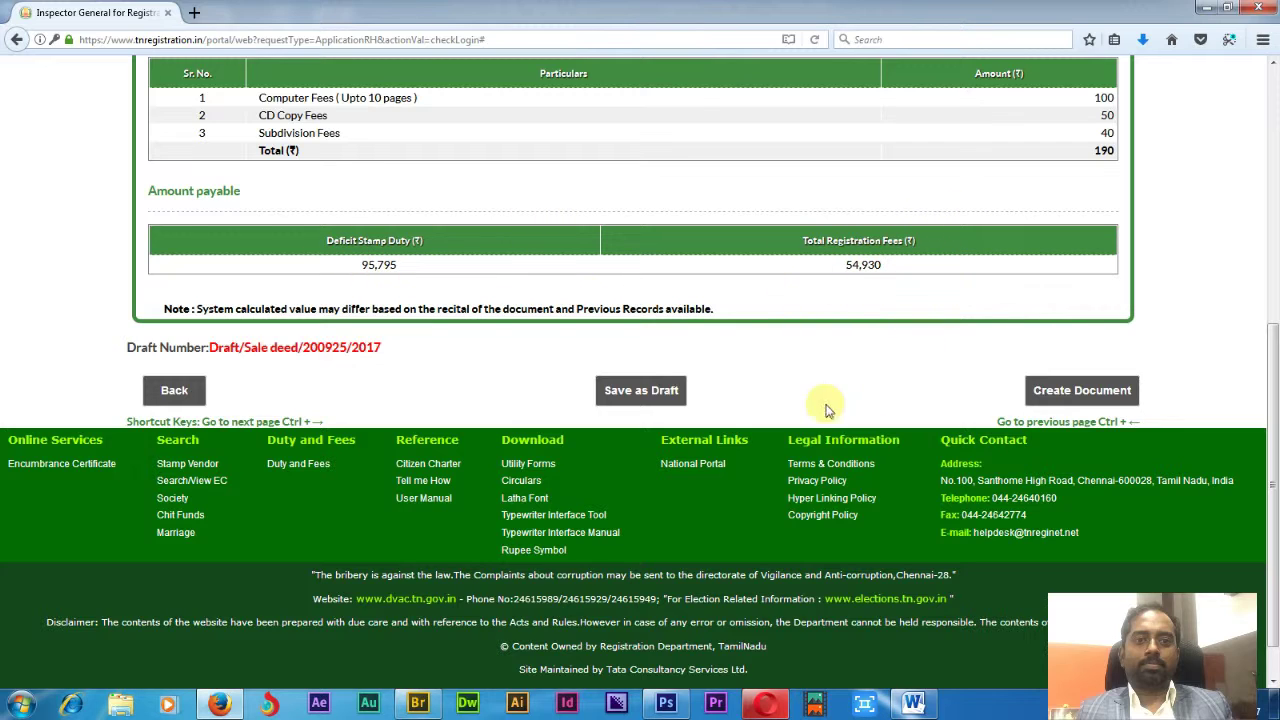
pyautogui.click(1085, 391)
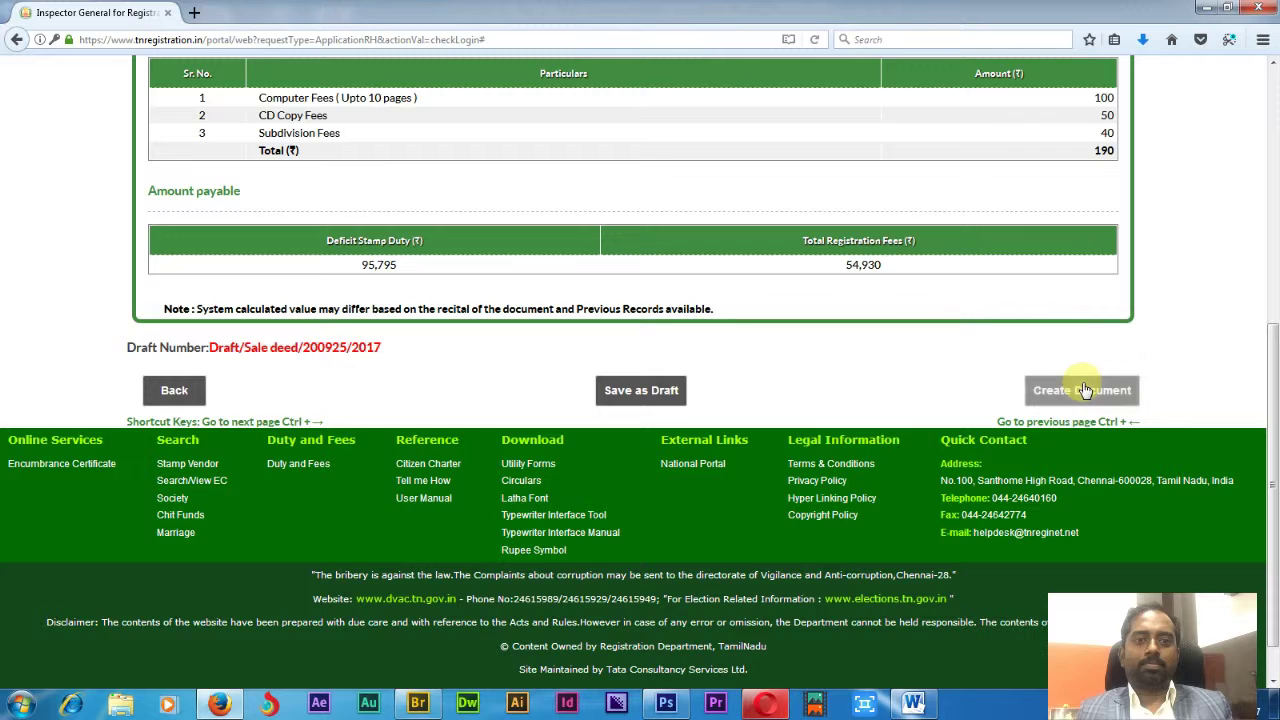